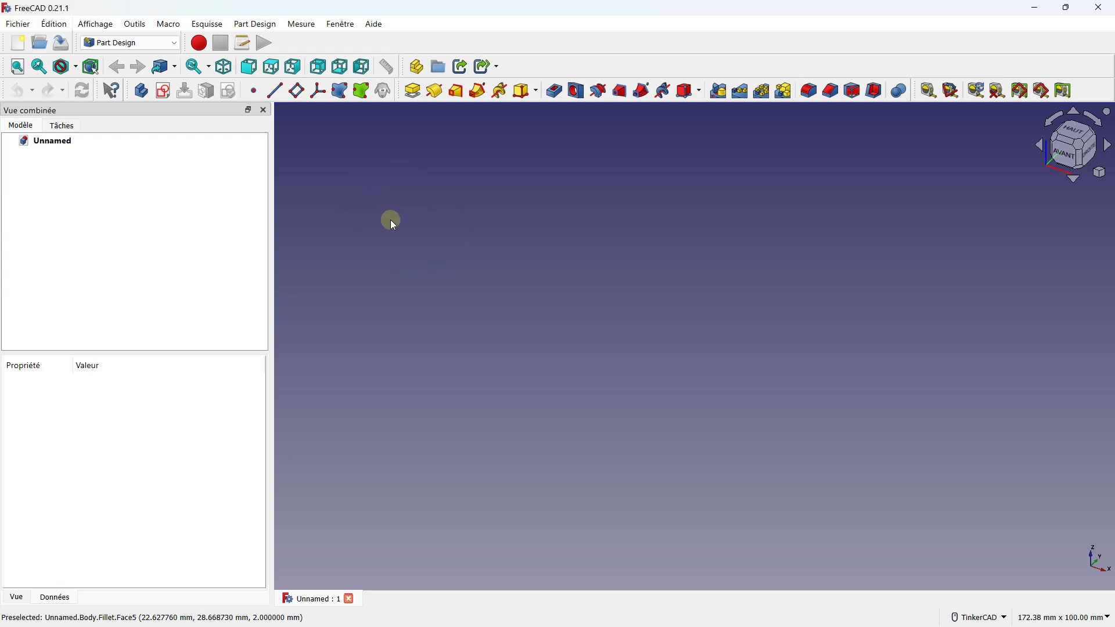
Stay in Part Design, create a new body named Corps and make it active
left_click(113, 42)
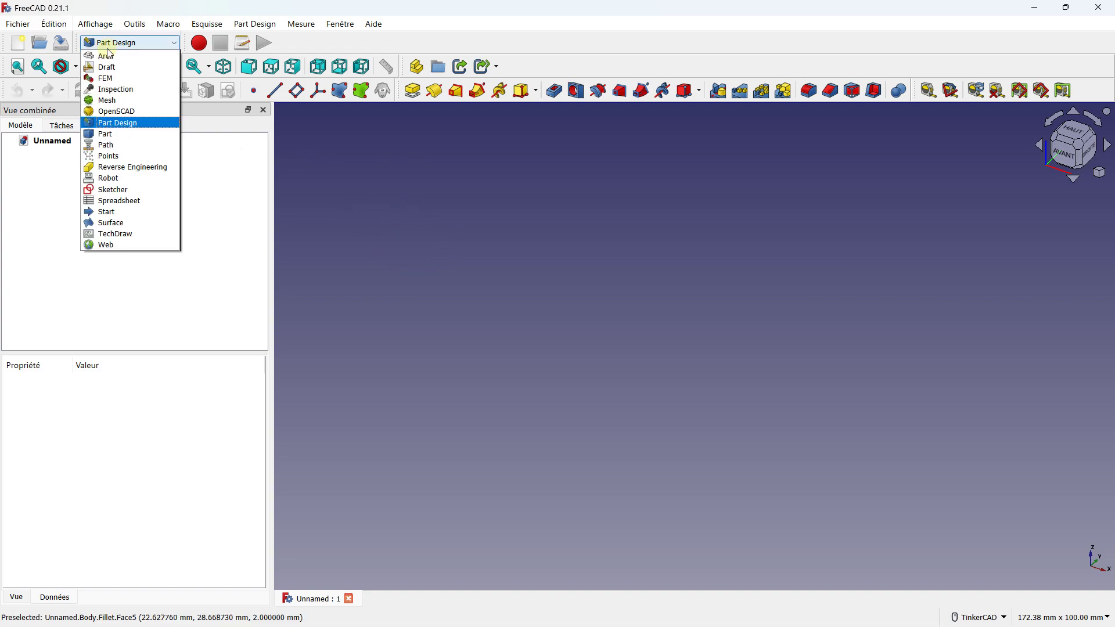
left_click(108, 123)
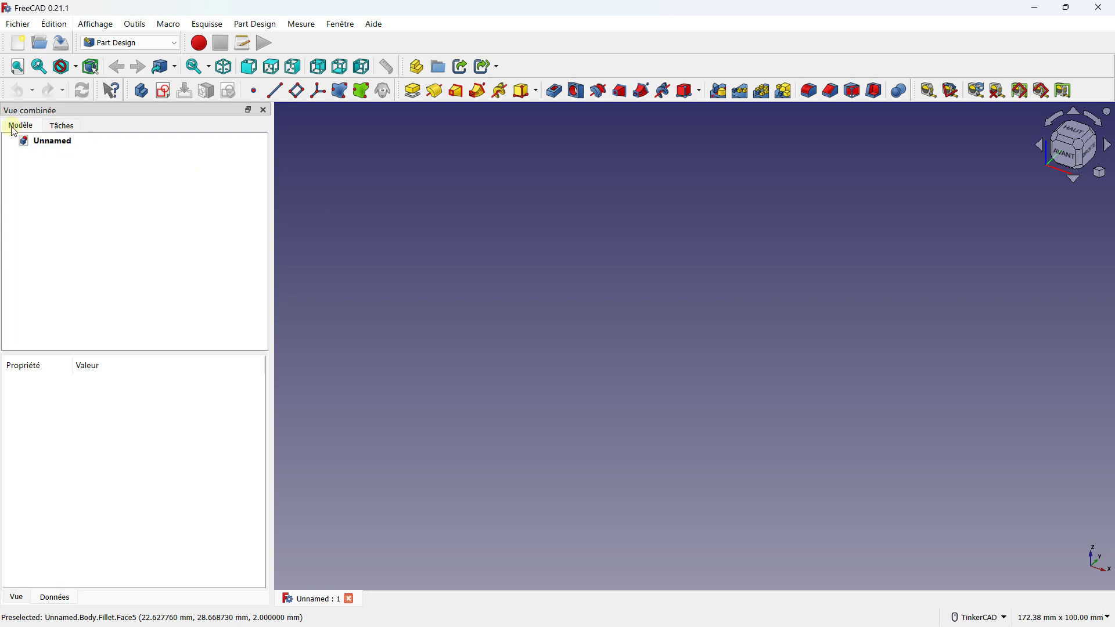
left_click(144, 95)
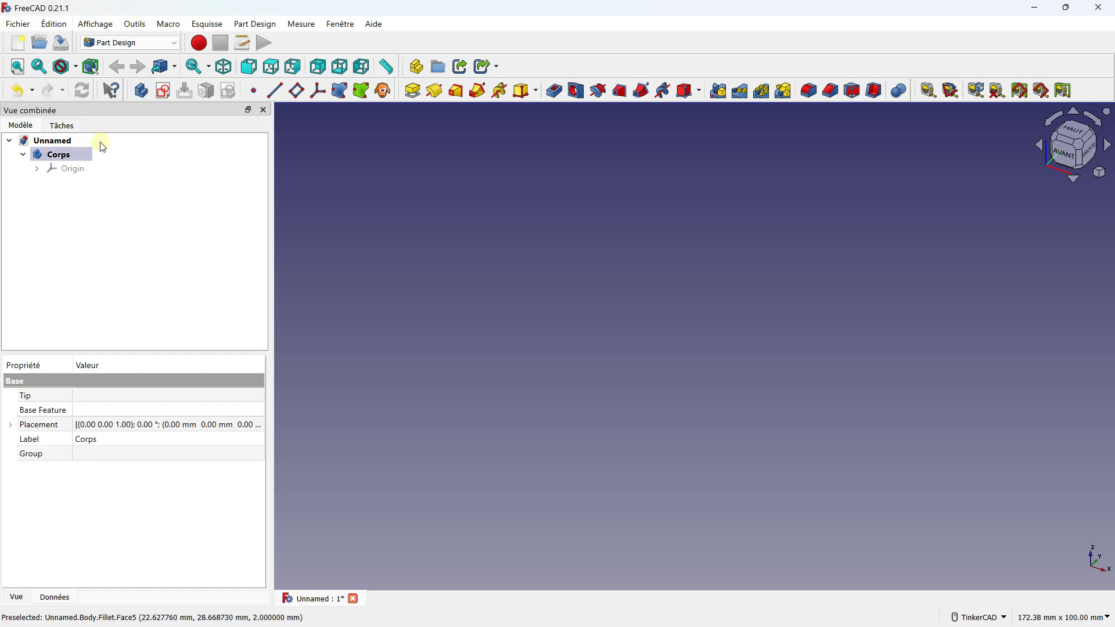
double_click(65, 154)
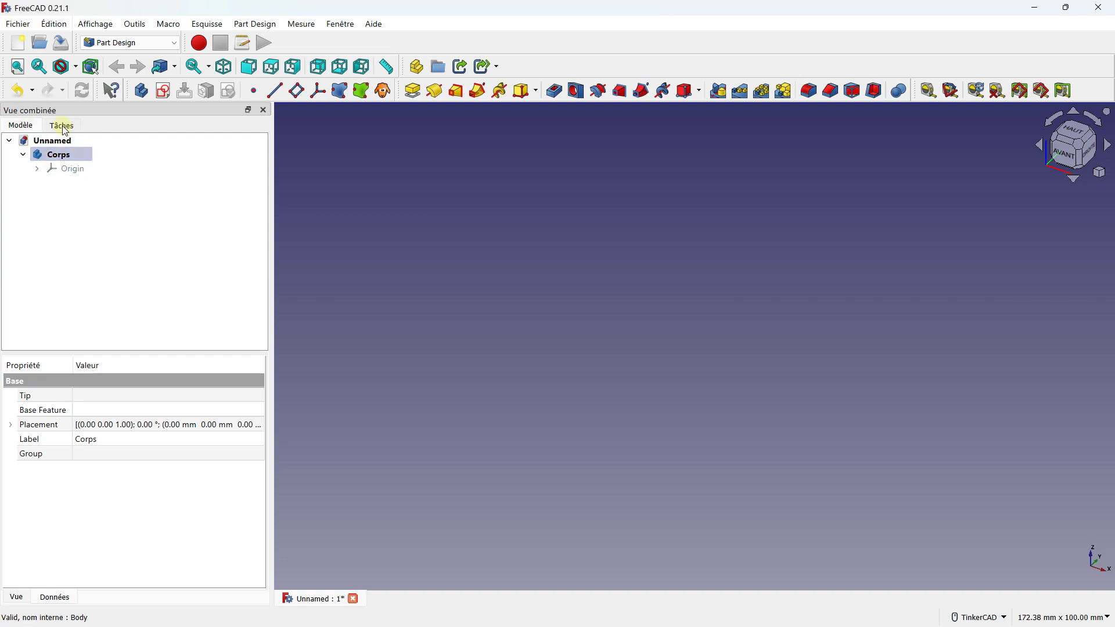
left_click(62, 126)
left_click(29, 128)
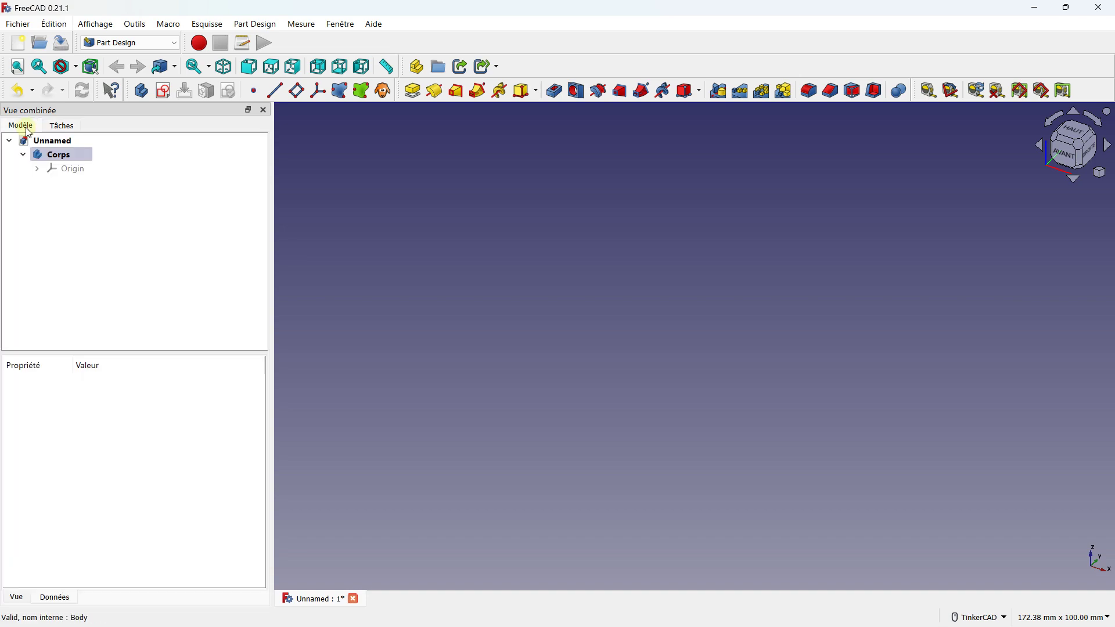
Start a new sketch on the XY plane, centring the view on its origin
left_click(162, 92)
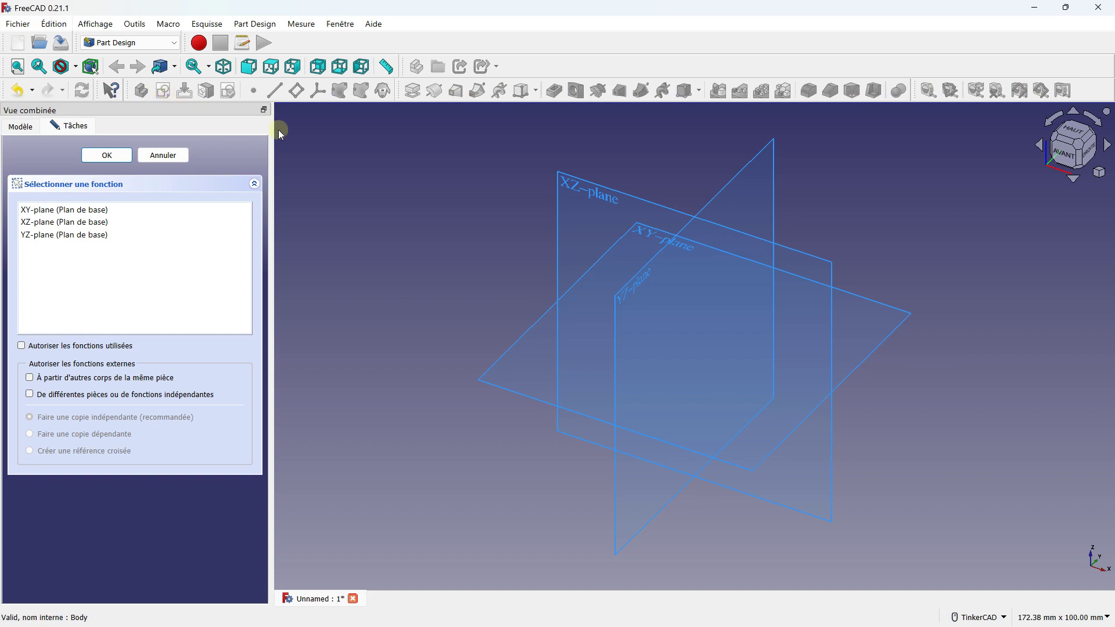
left_click(518, 337)
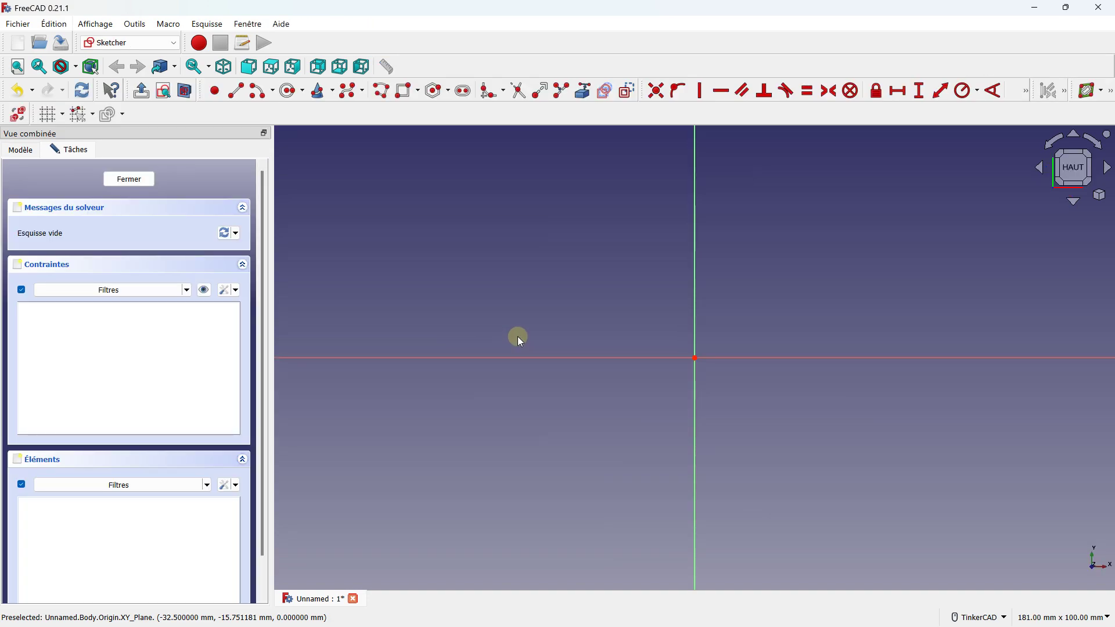
scroll(478, 299, "down", 2)
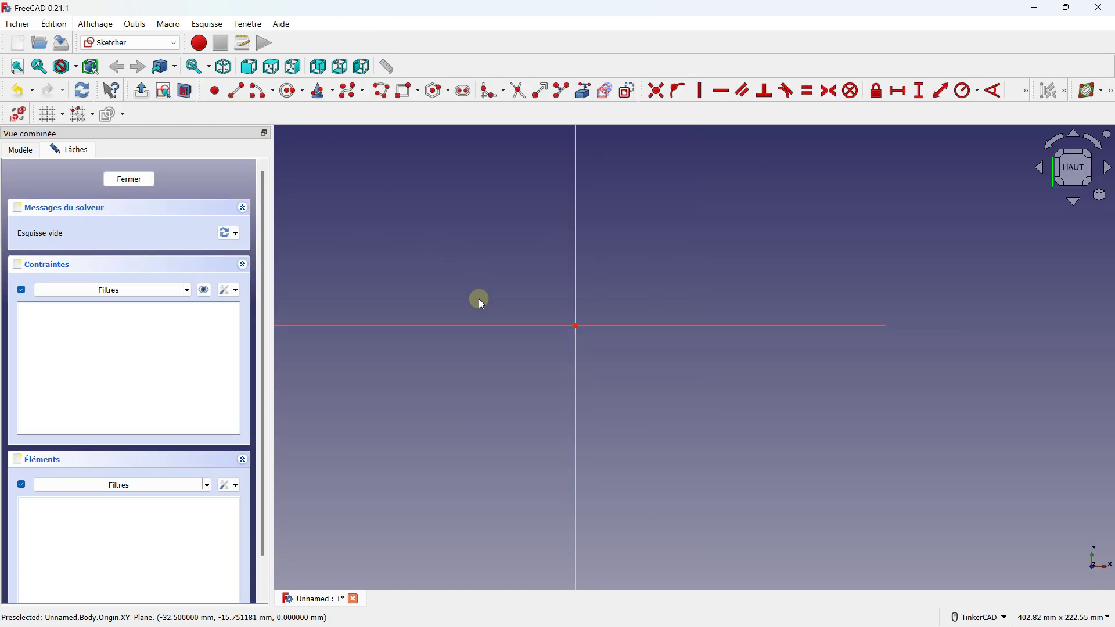
scroll(480, 318, "down", 2)
scroll(479, 318, "down", 2)
middle_click_drag(478, 314, 510, 364)
scroll(510, 368, "up", 4)
scroll(510, 372, "up", 2)
scroll(511, 376, "down", 2)
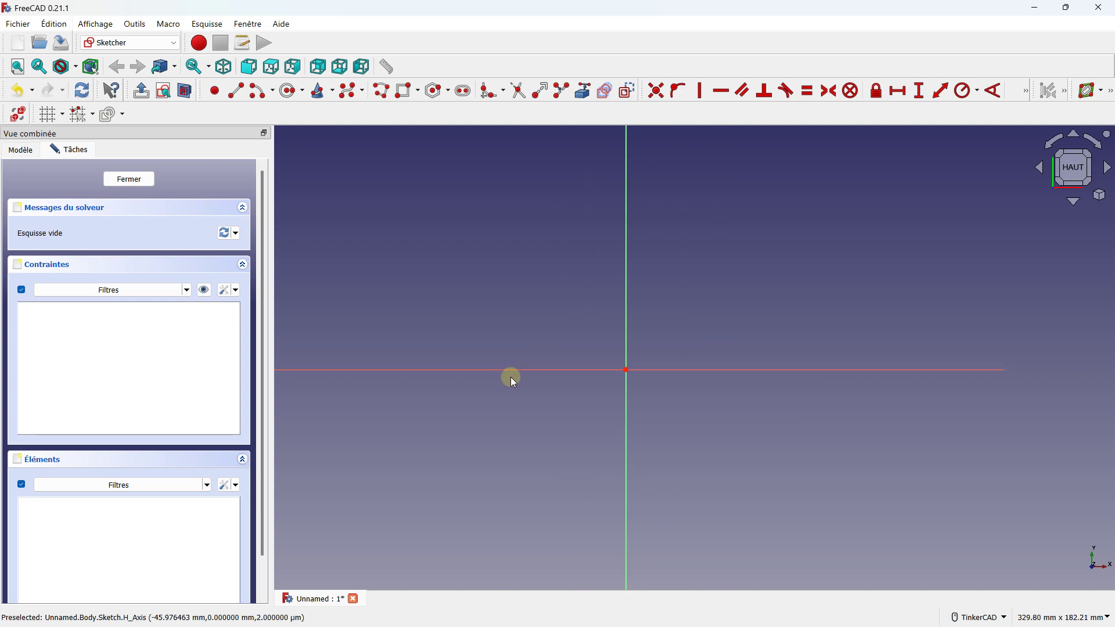
Show the grid on the sketch canvas
left_click(50, 115)
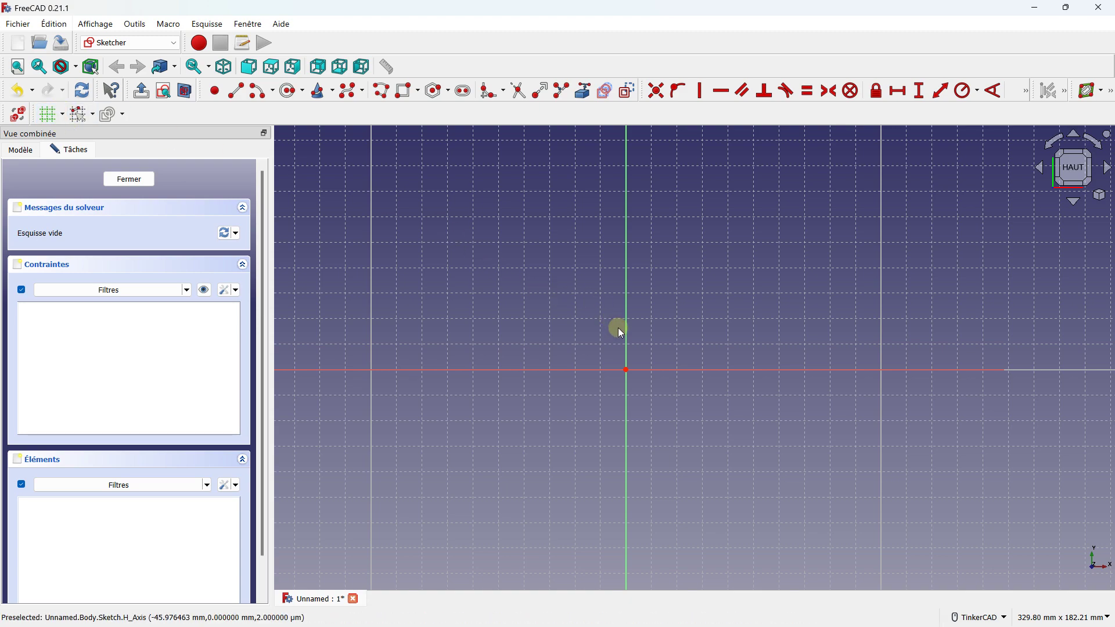
scroll(618, 328, "down", 2)
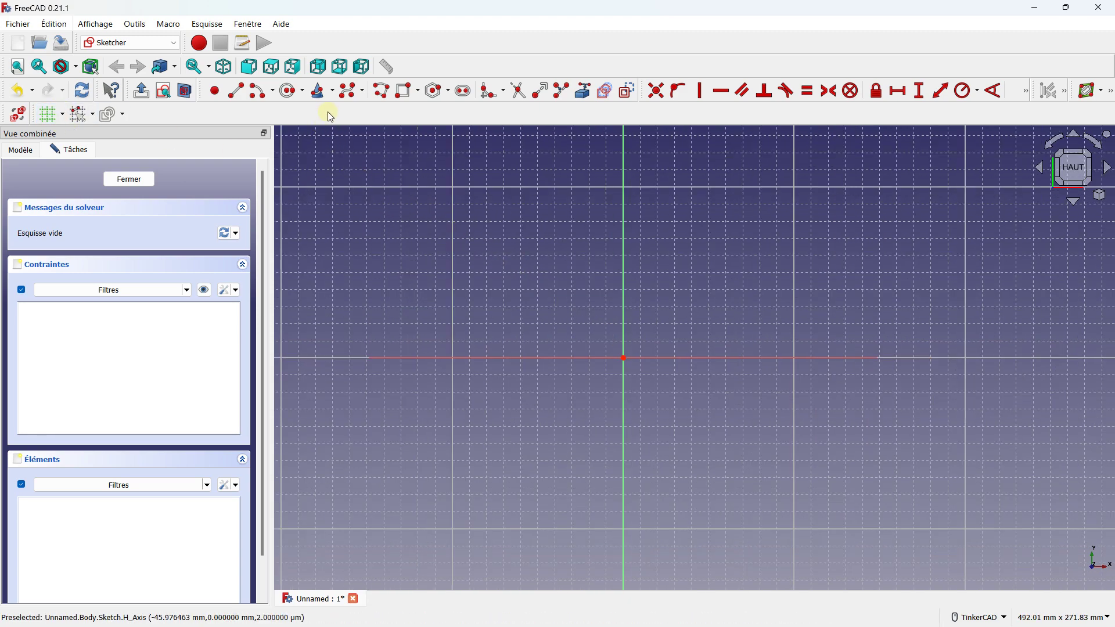
left_click(417, 91)
Draw a rectangle from above-left of the origin to below-right
left_click(427, 110)
left_click(475, 296)
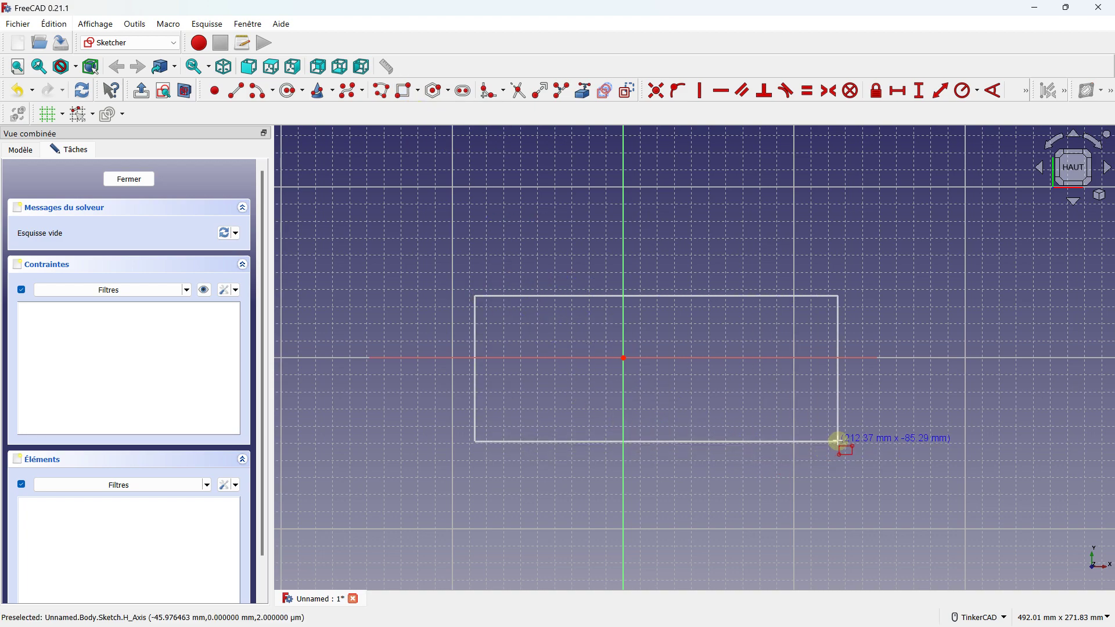
left_click(838, 442)
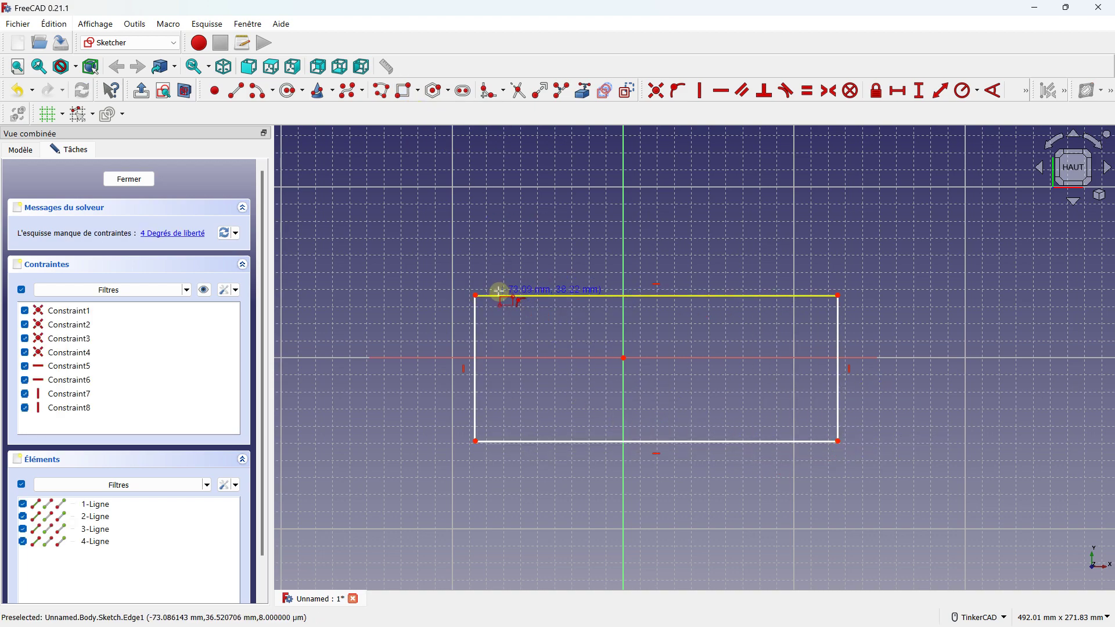
right_click(523, 255)
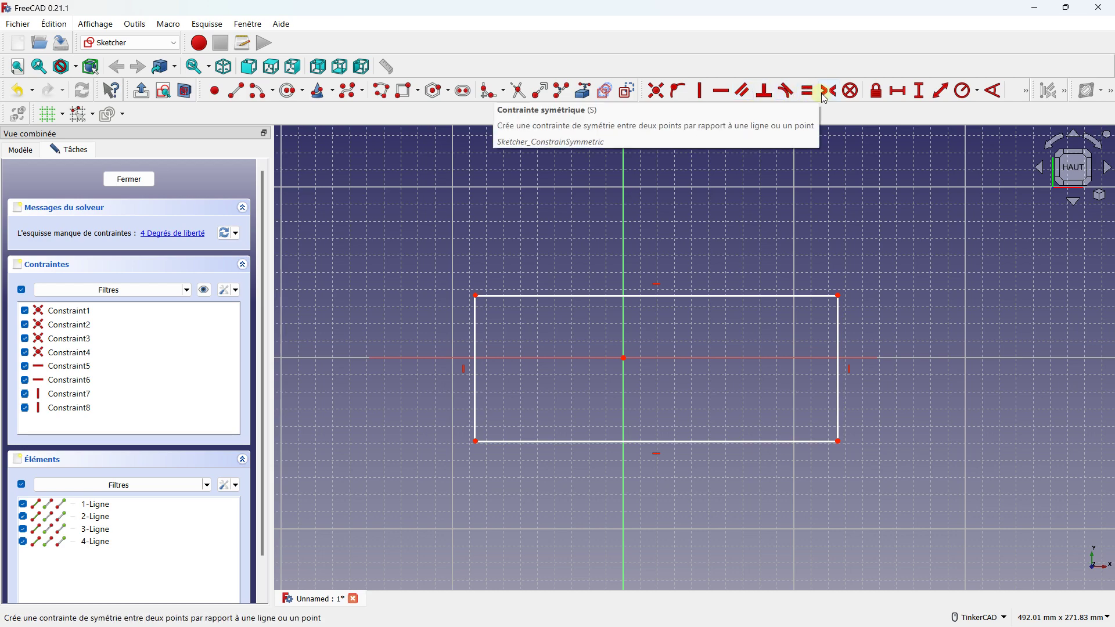
Make the rectangle's left corners symmetric about the horizontal axis, then close the sketch
left_click(476, 297)
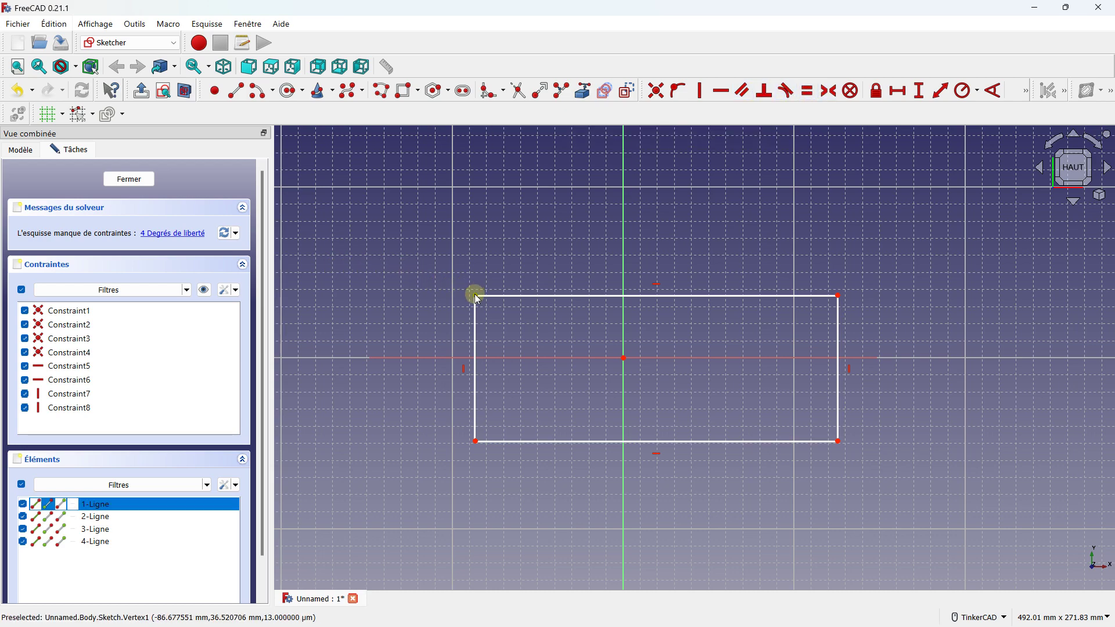
left_click(476, 441)
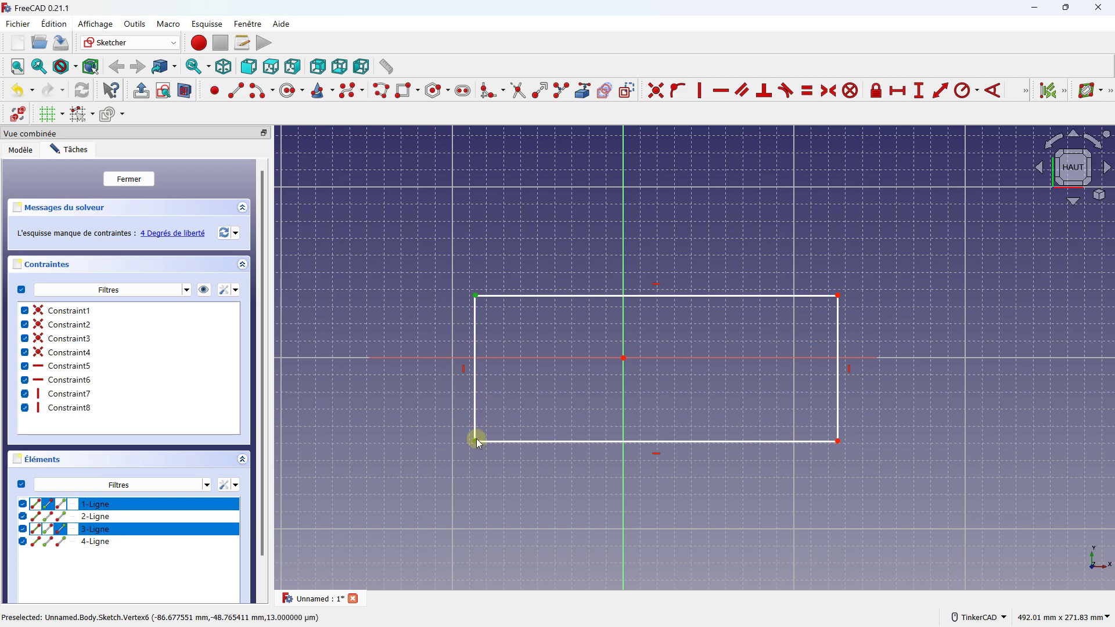
left_click(503, 355)
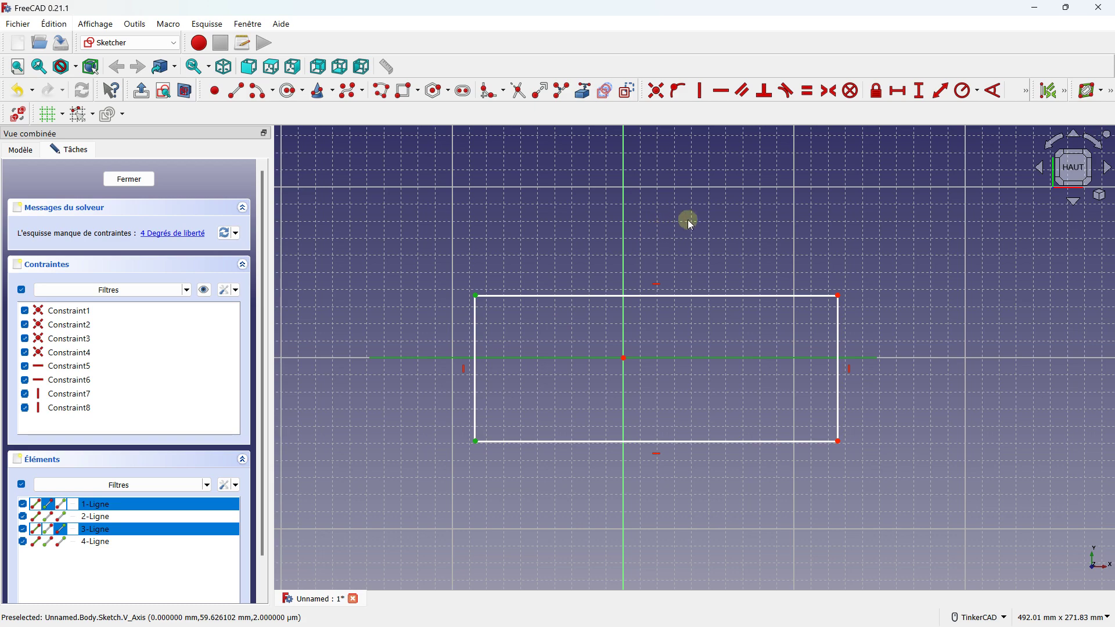
left_click(829, 91)
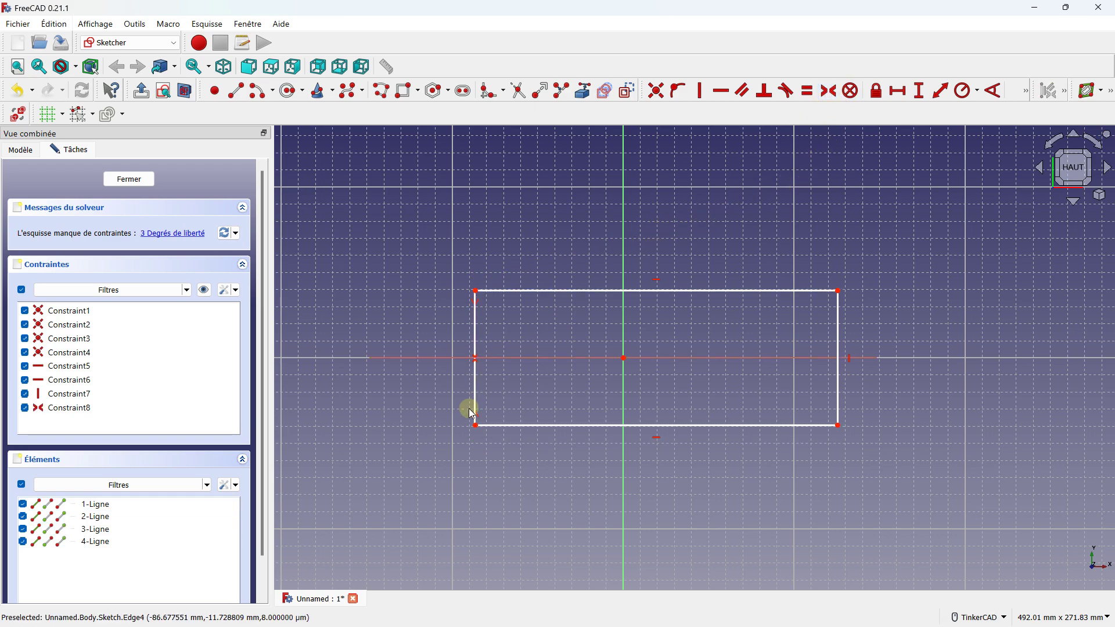
left_click(480, 291)
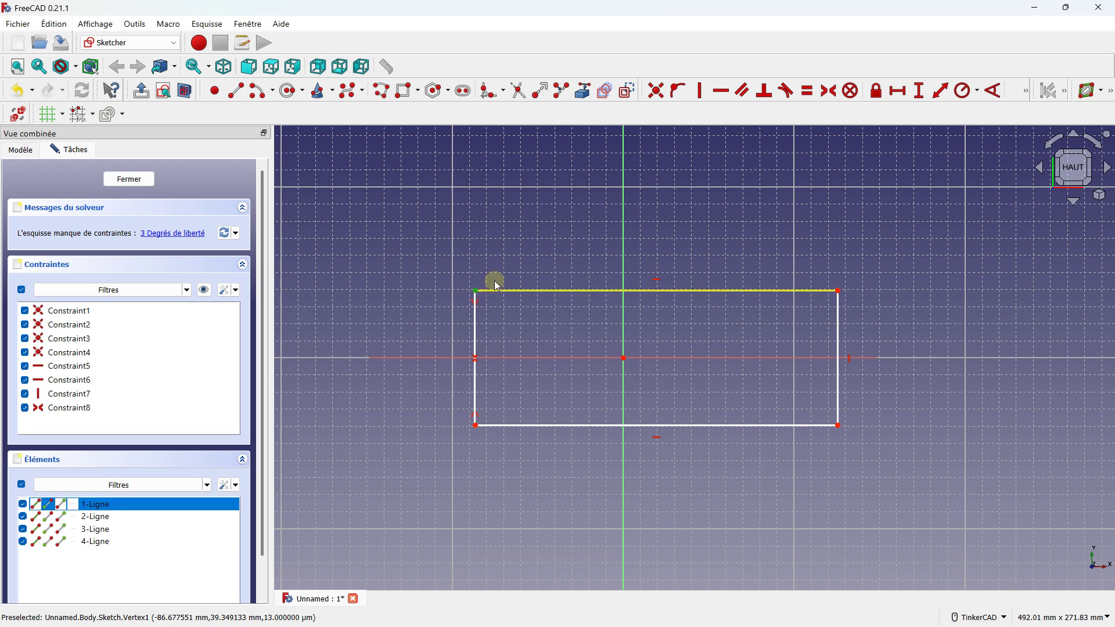
left_click(621, 218)
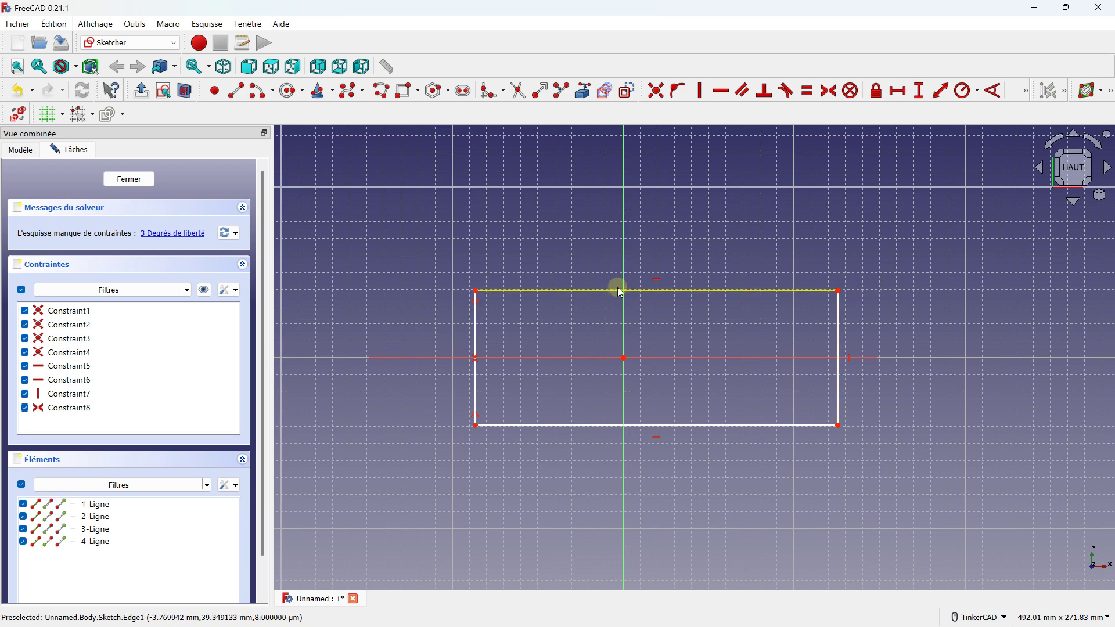
left_click(829, 91)
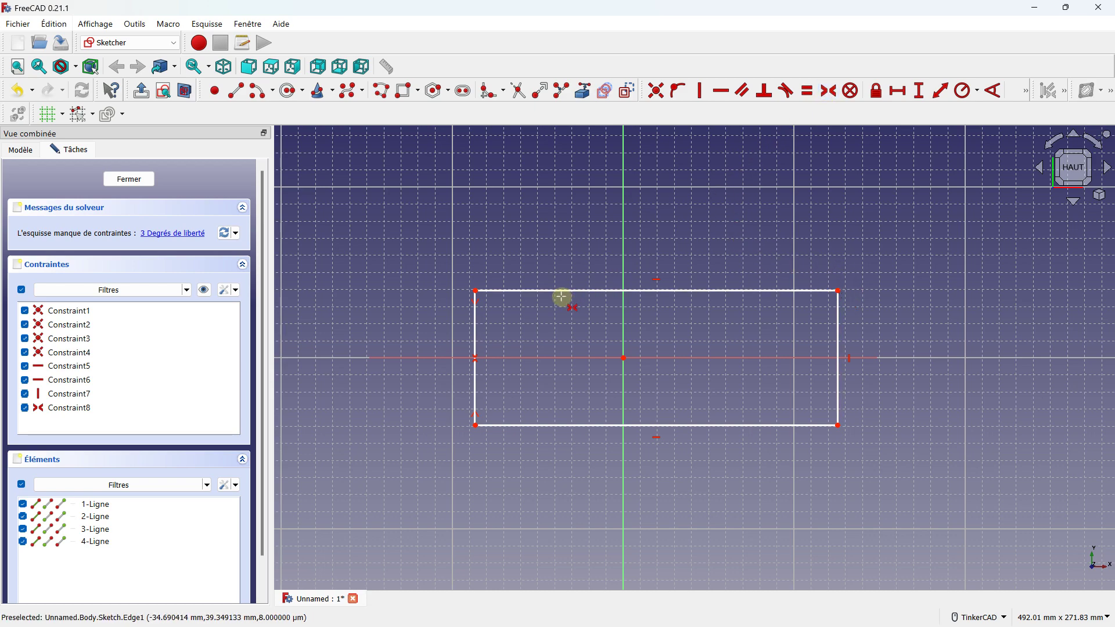
key("Escape")
key("Escape")
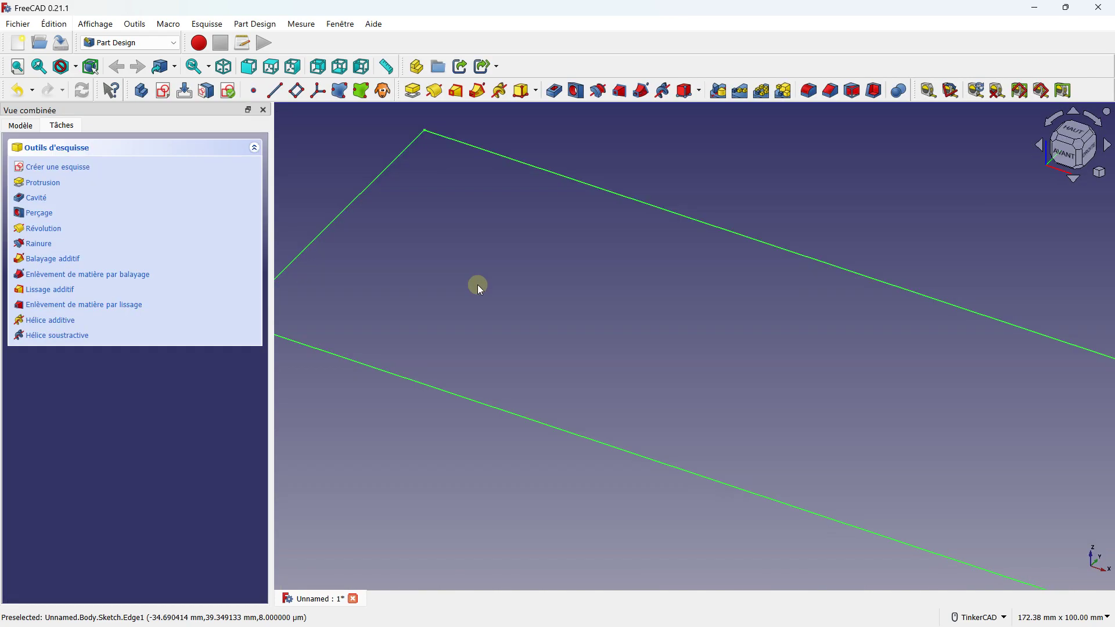
Reopen the sketch, make the top corners symmetric about the vertical axis, and drag a corner to resize
scroll(487, 343, "down", 5)
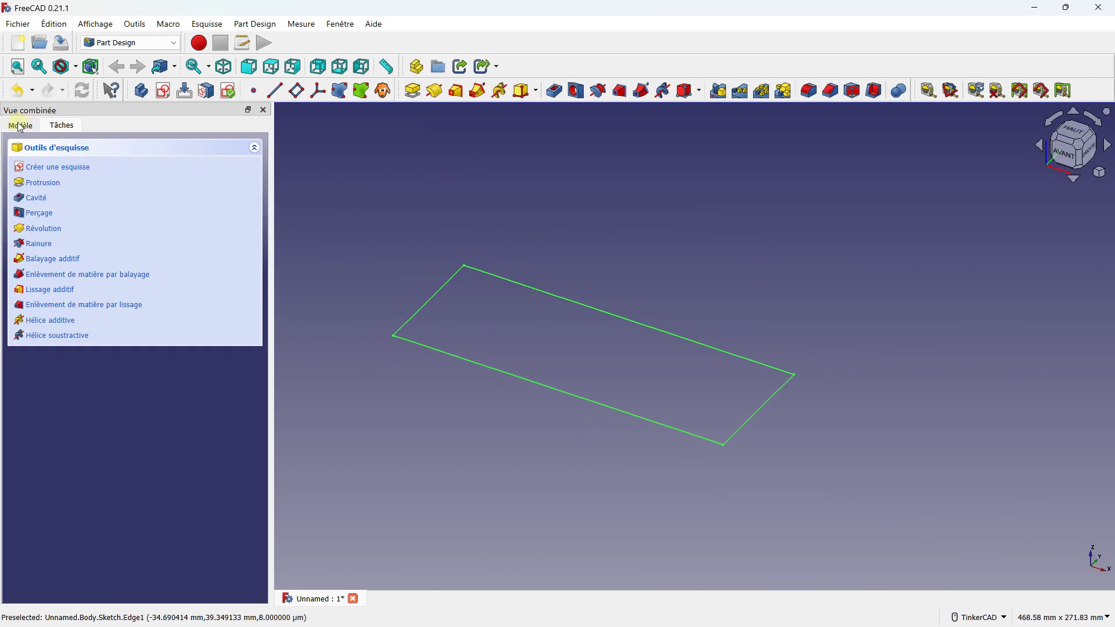
left_click(20, 125)
double_click(61, 184)
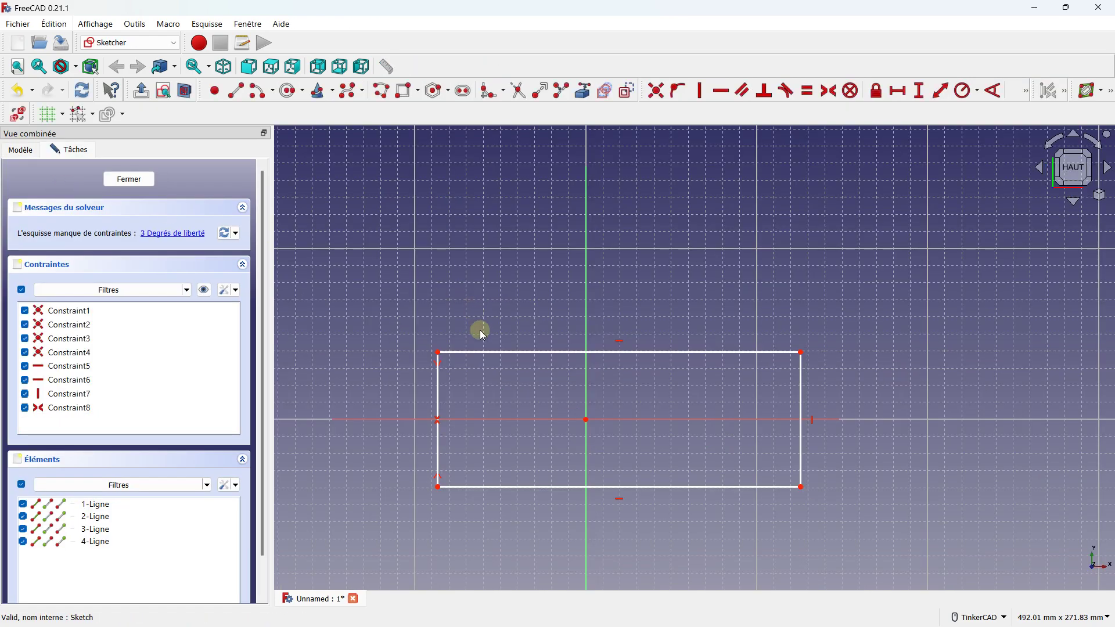
left_click(438, 353)
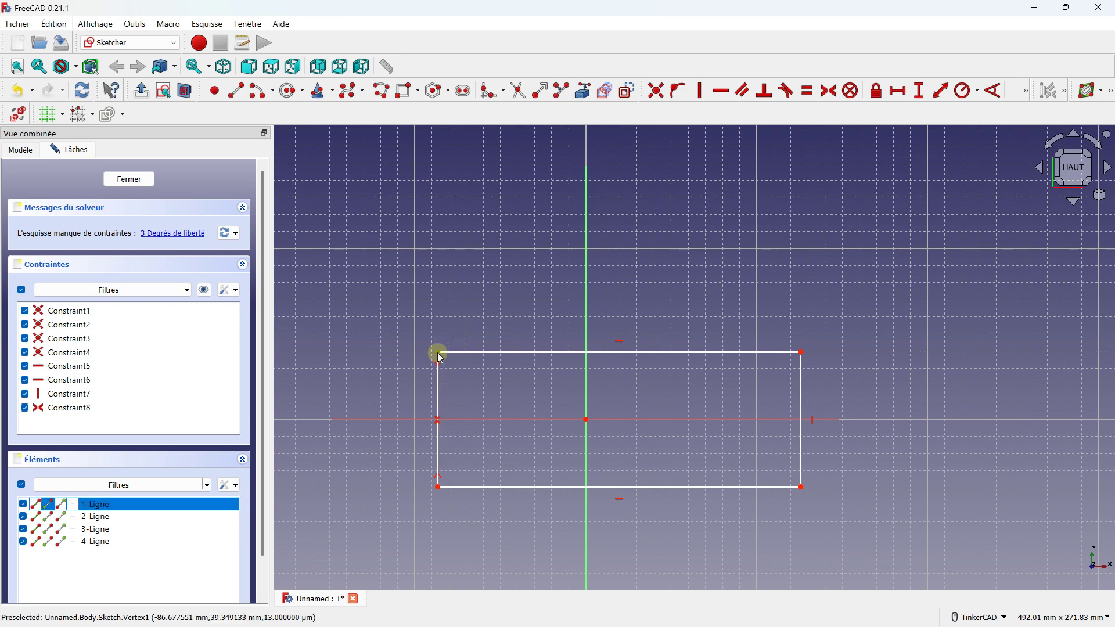
left_click(802, 353)
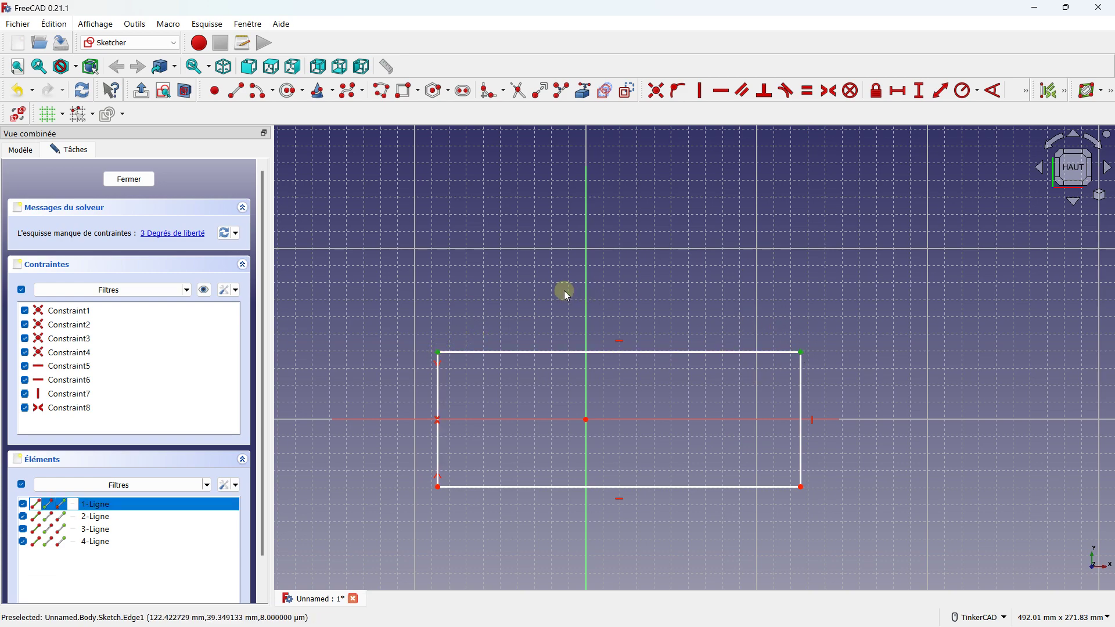
left_click(587, 288)
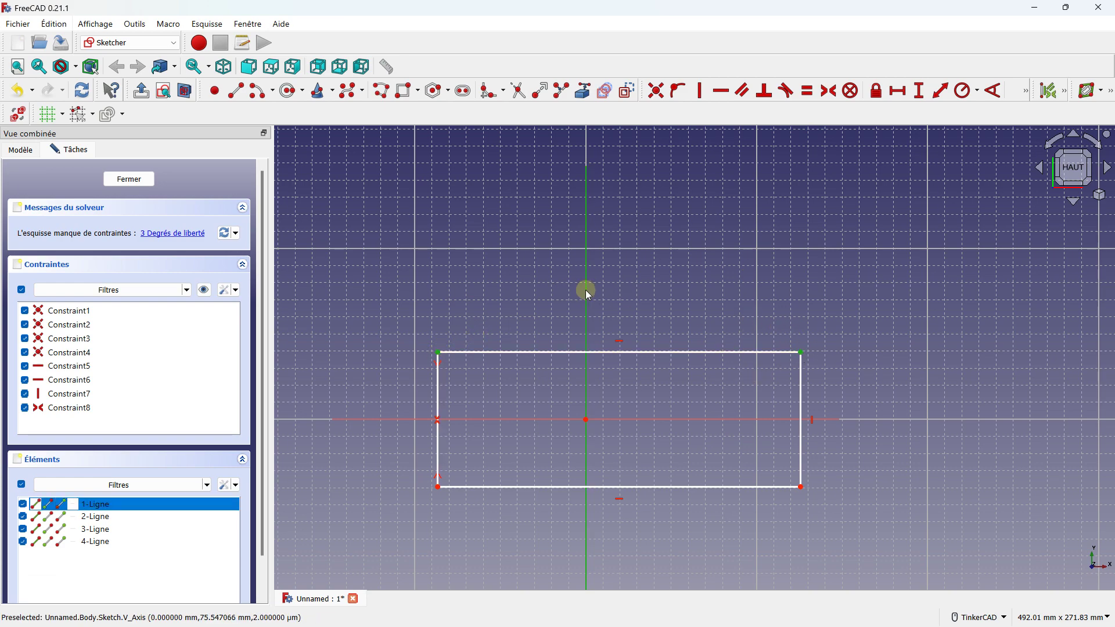
left_click(827, 91)
mouse_move(438, 352)
left_mouse_down()
mouse_move(433, 401)
mouse_move(535, 299)
mouse_move(396, 314)
mouse_move(451, 378)
mouse_move(480, 348)
mouse_move(453, 308)
mouse_move(444, 323)
left_mouse_up()
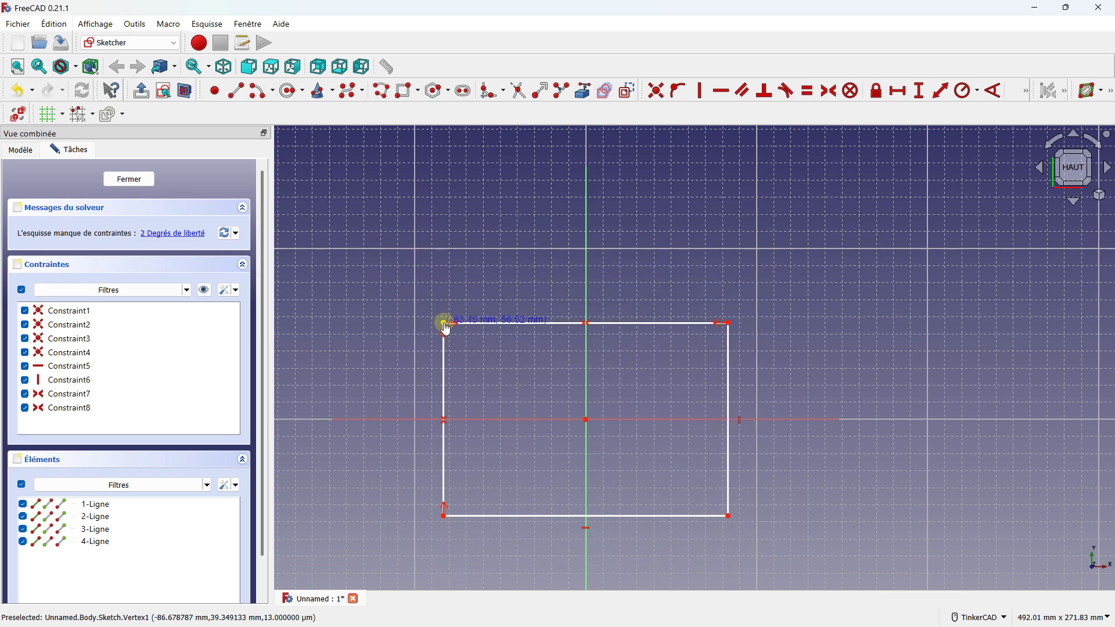
left_click(902, 94)
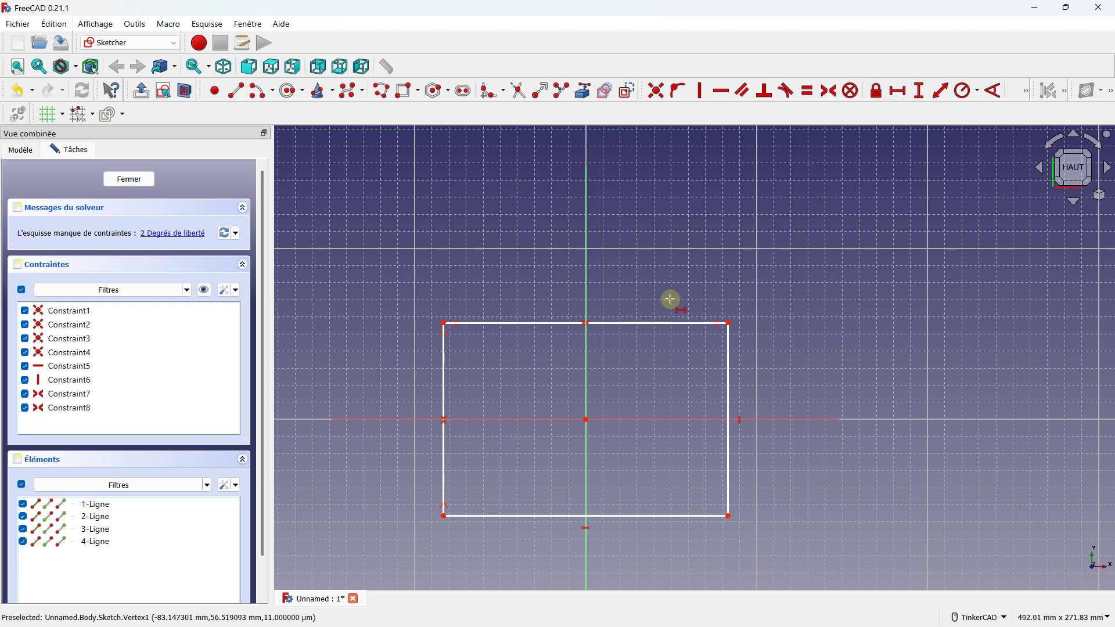
Dimension the rectangle's top edge to 160 mm wide
left_click(635, 323)
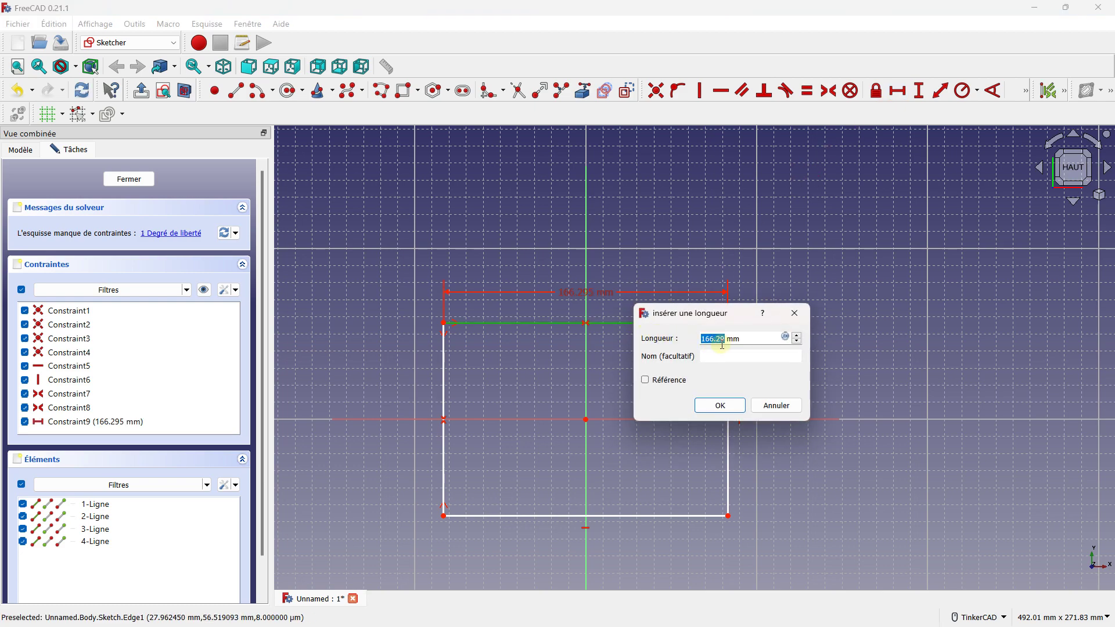
type("160")
key("Return")
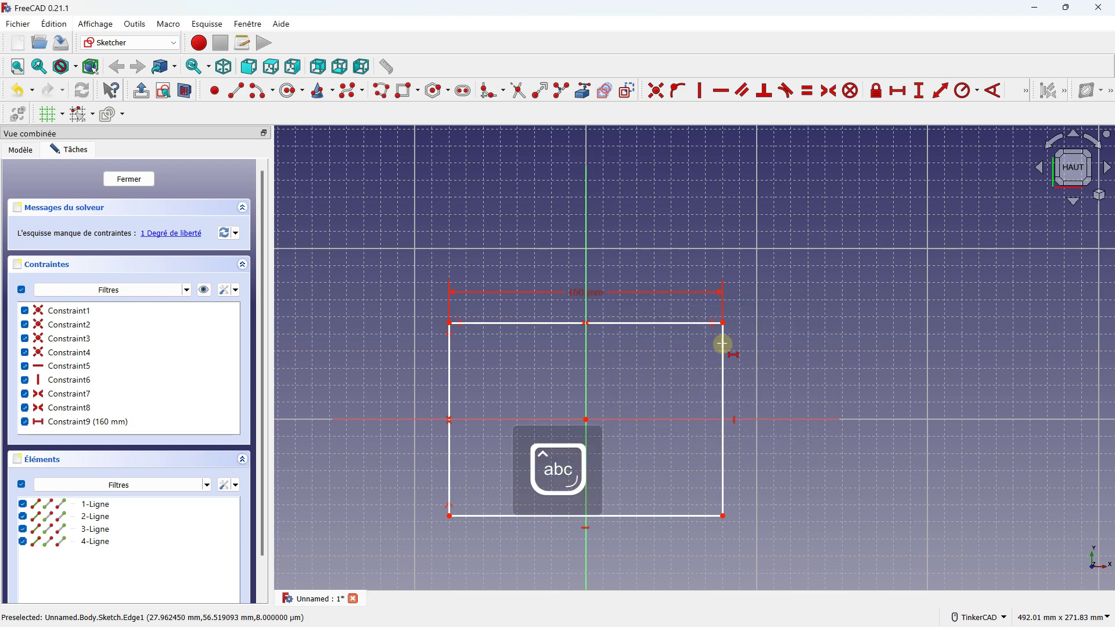
Give the right edge a 60 mm vertical distance constraint
left_click(448, 372)
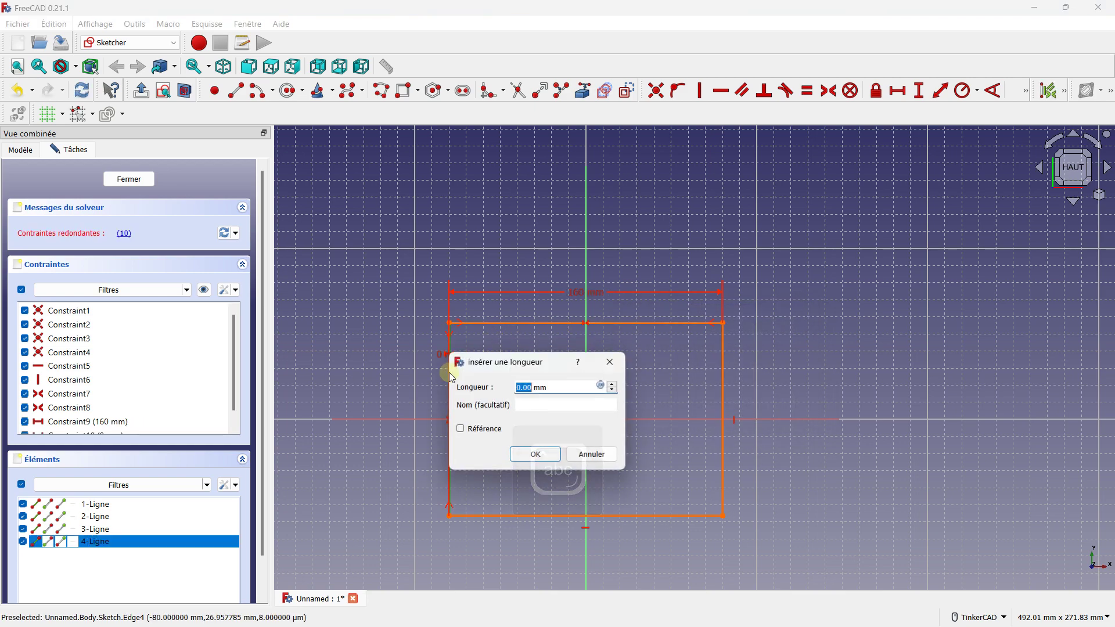
left_click(610, 362)
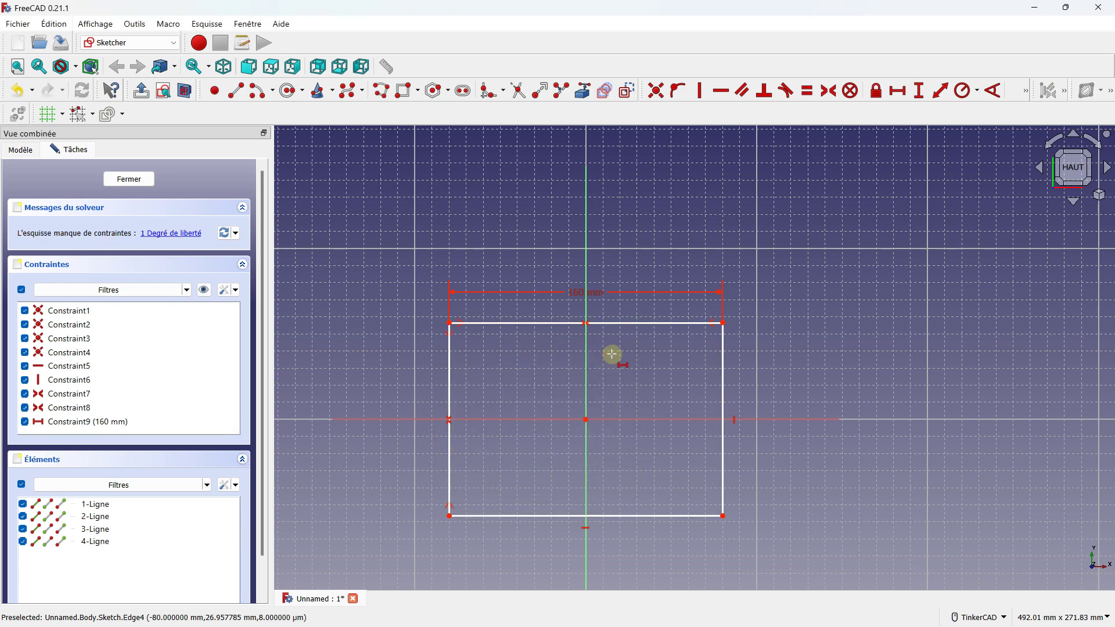
left_click(919, 90)
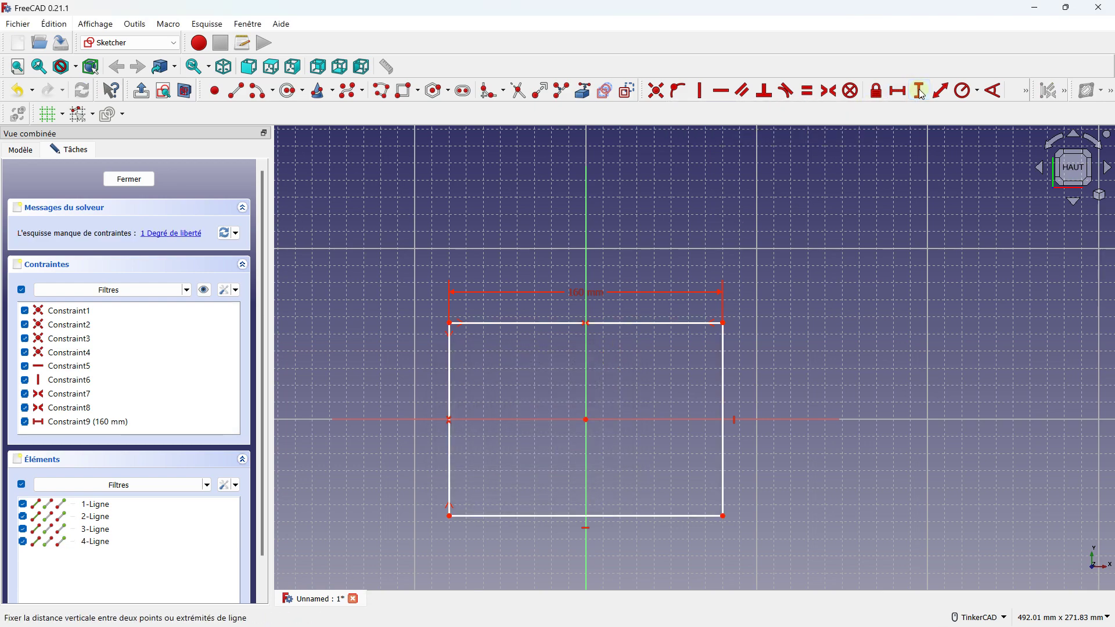
left_click(724, 359)
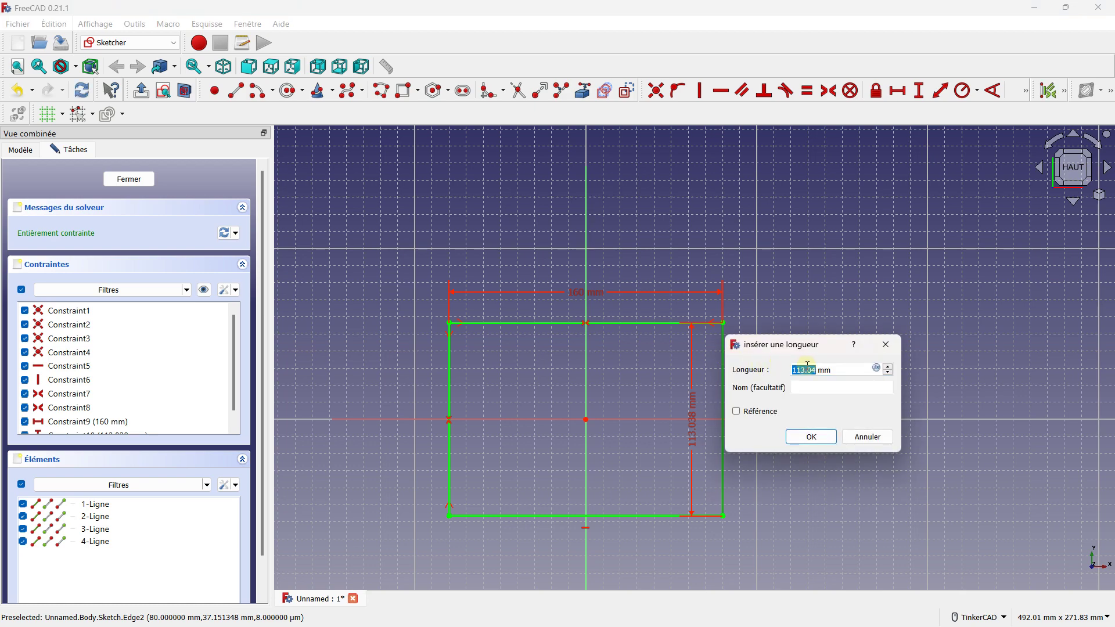
key("Caps_Lock")
type("60")
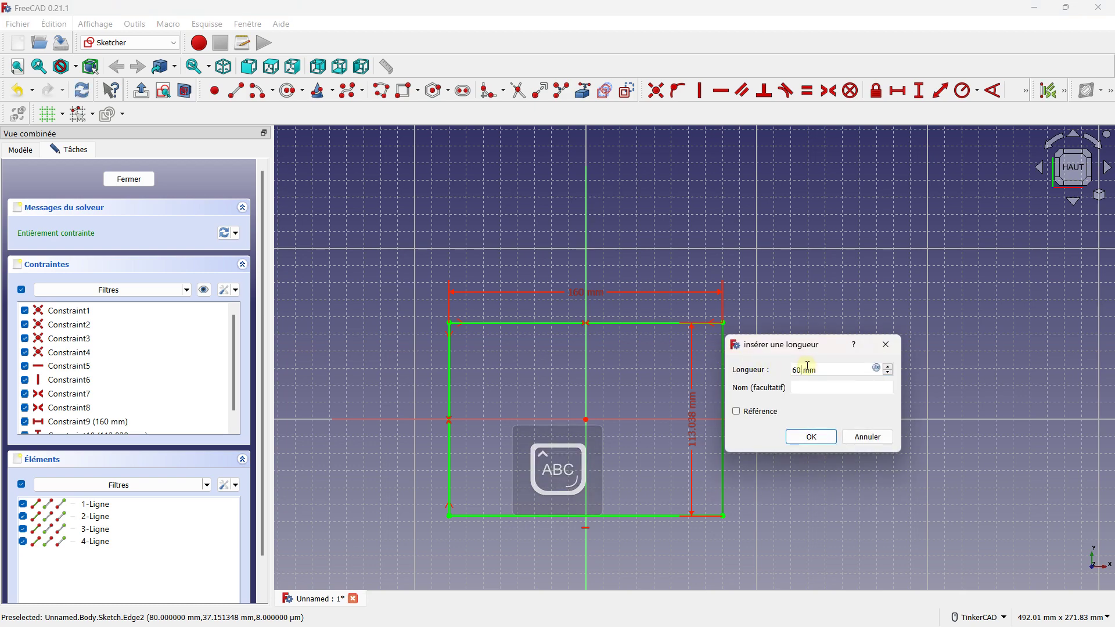
key("Return")
scroll(590, 419, "up", 2)
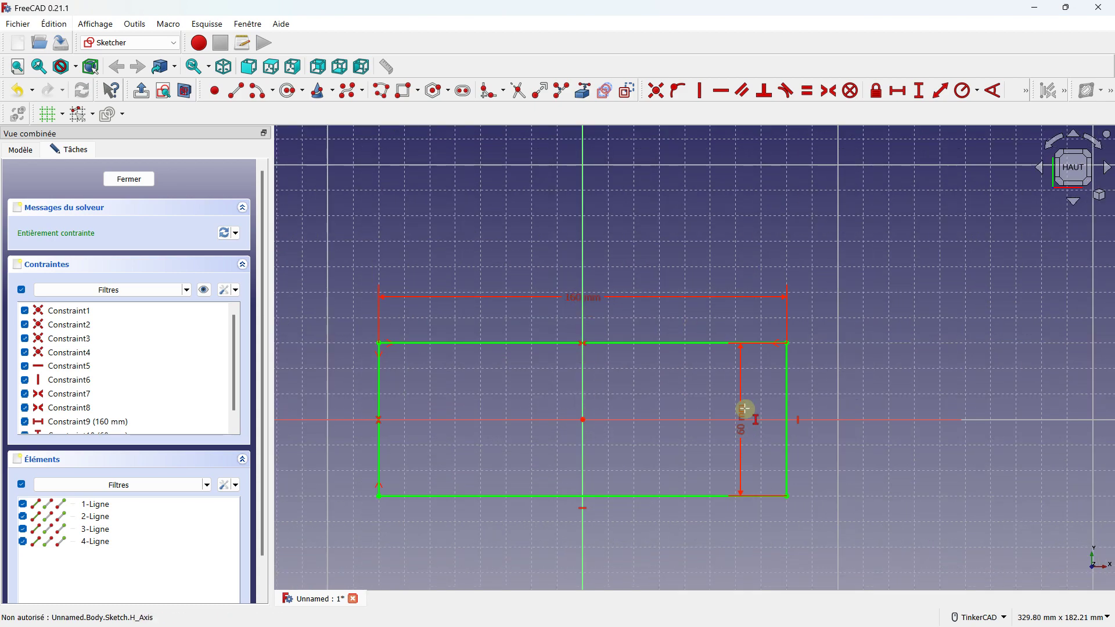
left_click(289, 91)
Draw a circle centred on the horizontal axis near −40 mm, left of the origin
scroll(463, 465, "up", 1)
scroll(463, 456, "up", 1)
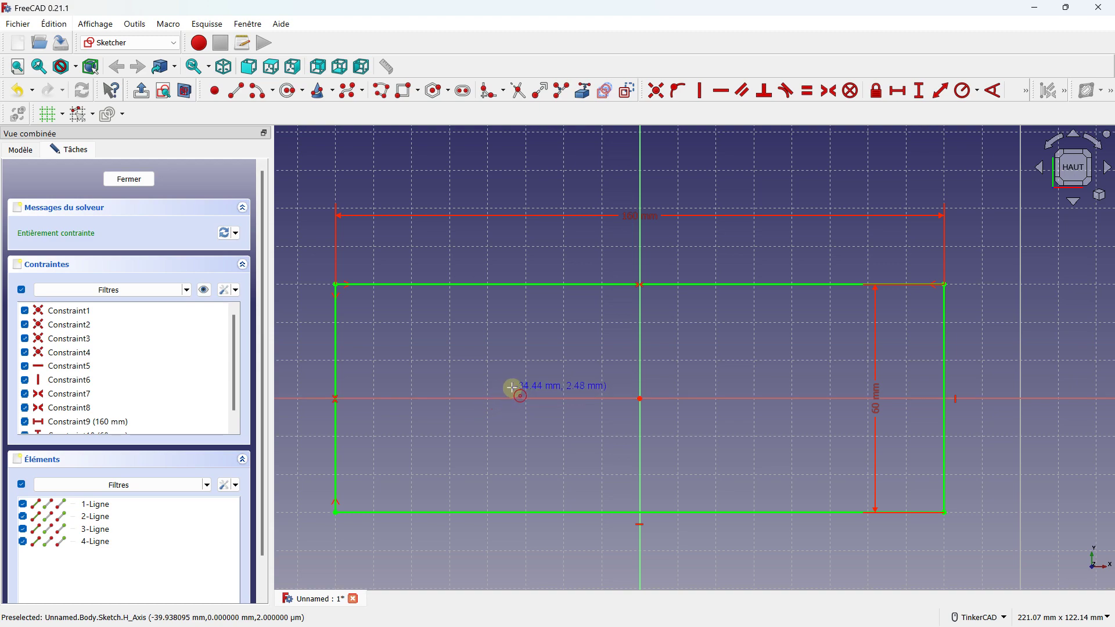
scroll(491, 401, "up", 1)
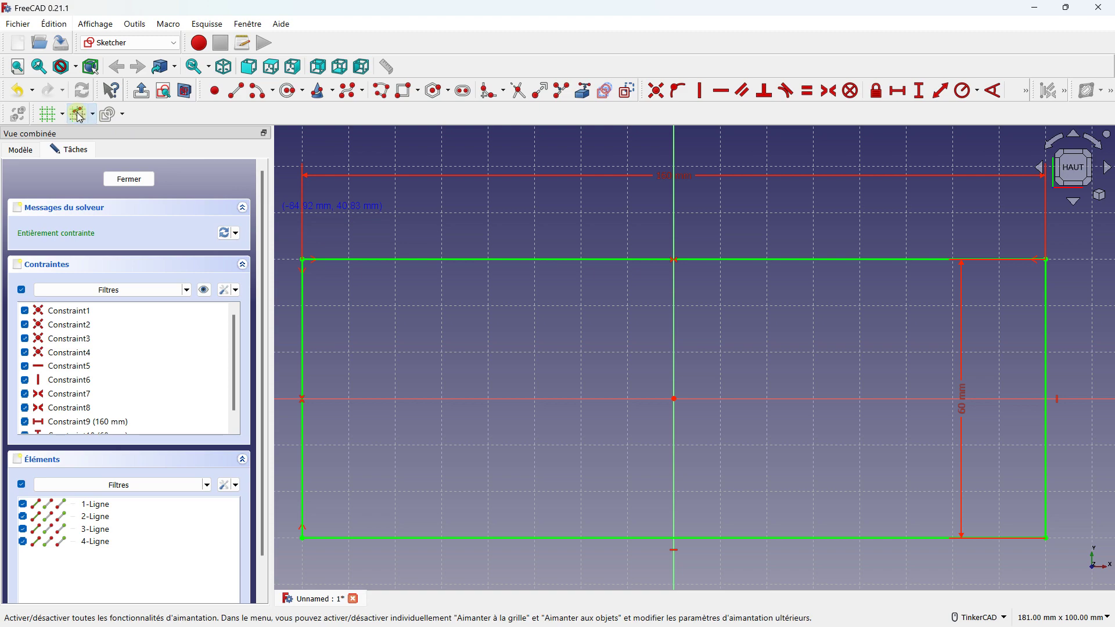
left_click(487, 398)
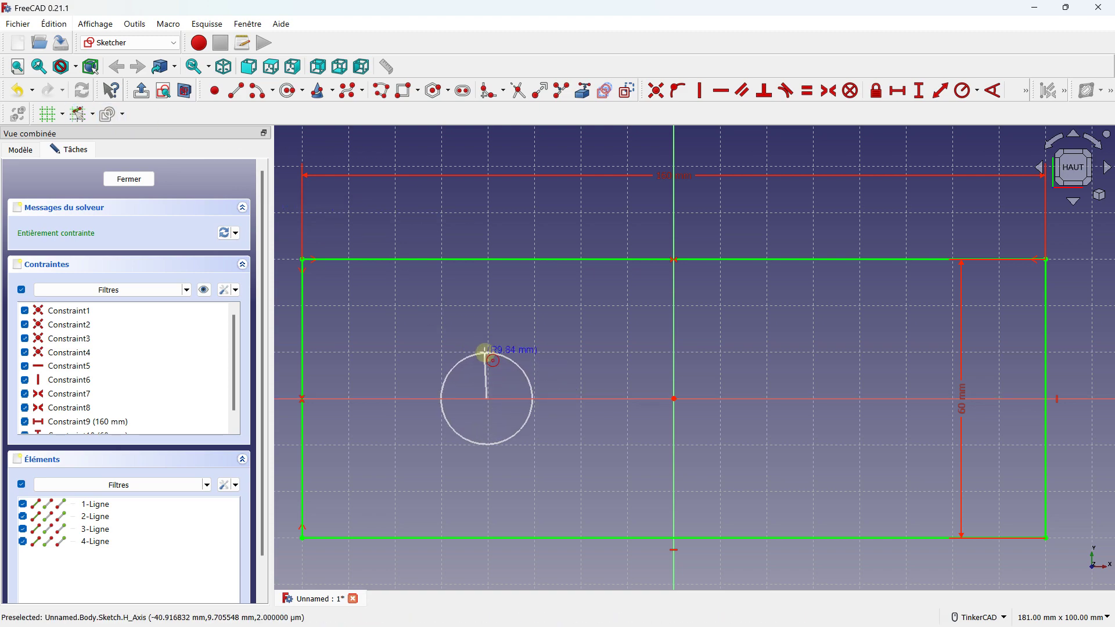
left_click(487, 349)
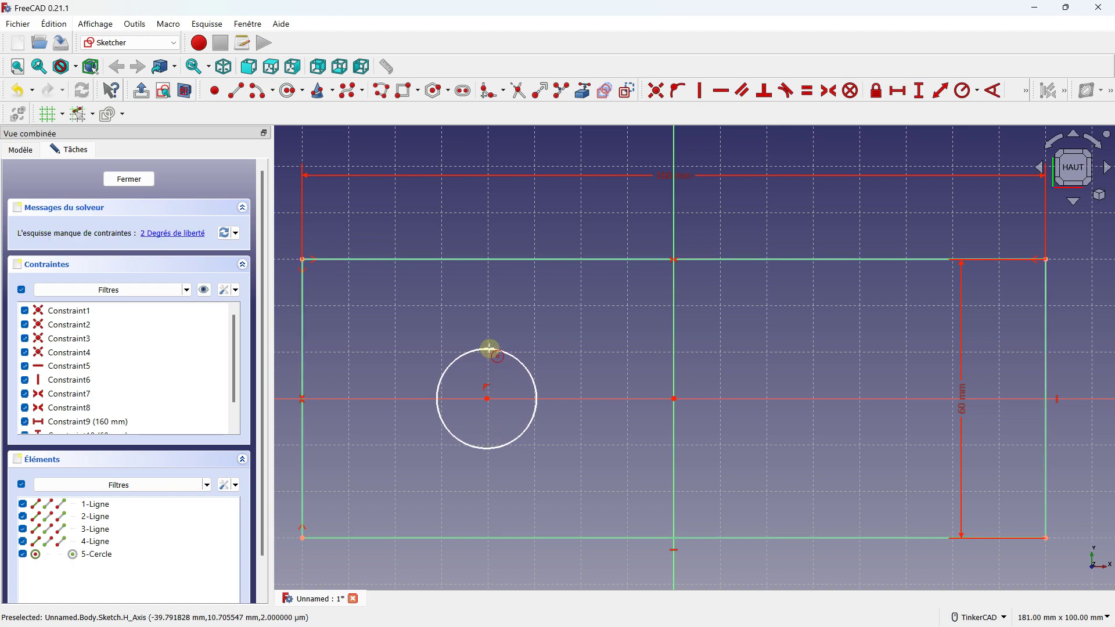
scroll(490, 387, "up", 4)
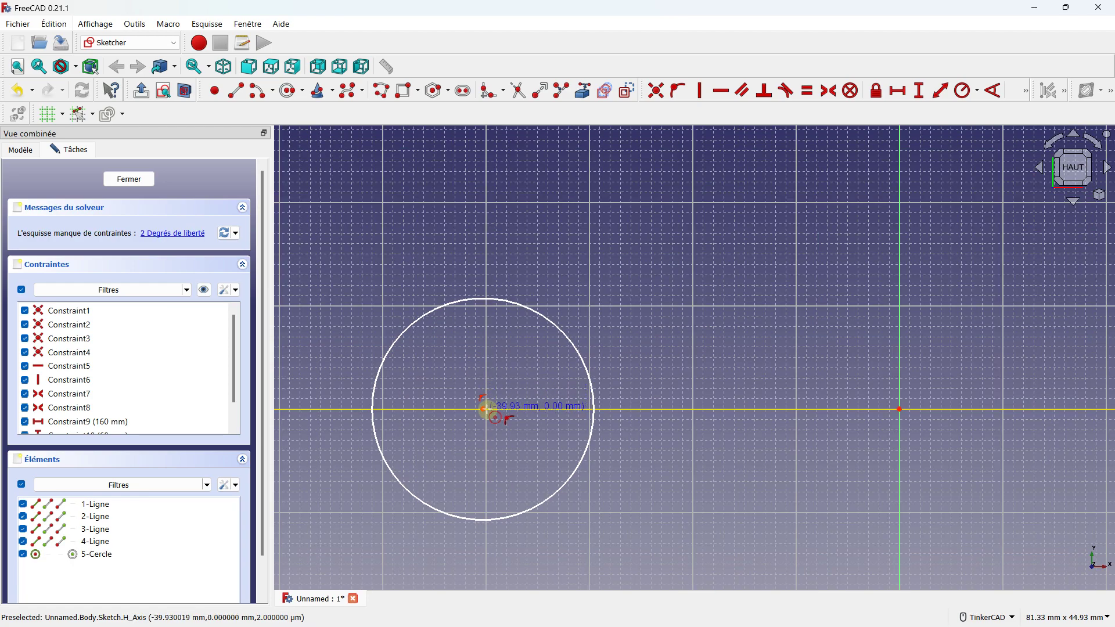
scroll(484, 409, "up", 2)
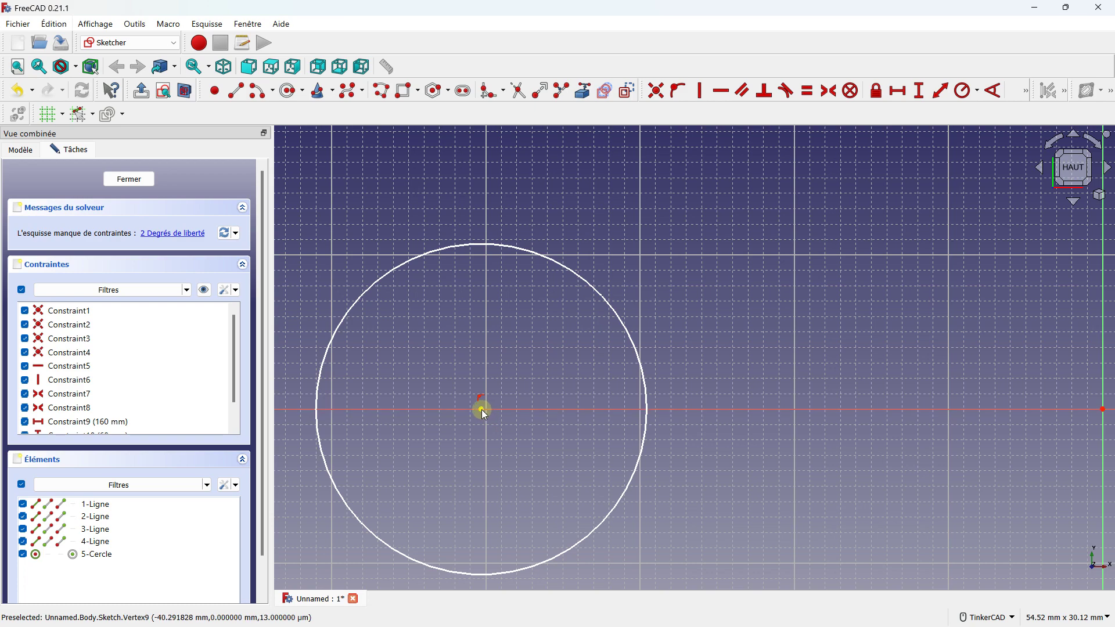
mouse_move(482, 385)
left_mouse_down()
mouse_move(491, 422)
mouse_move(498, 366)
mouse_move(524, 392)
left_mouse_up()
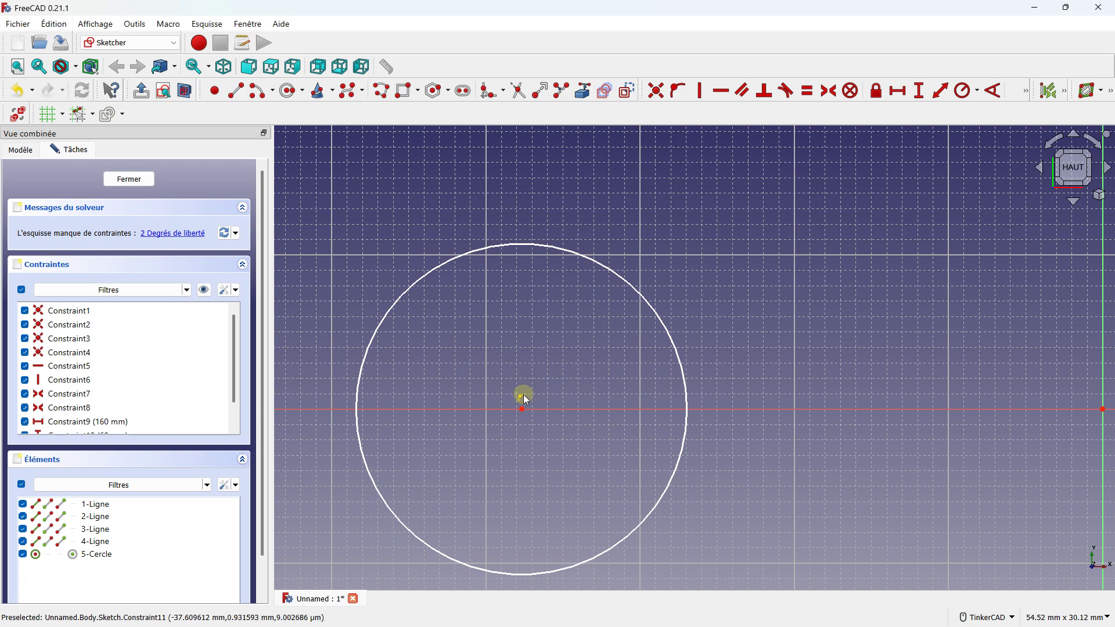
mouse_move(524, 395)
left_mouse_down()
mouse_move(497, 407)
mouse_move(484, 395)
left_mouse_up()
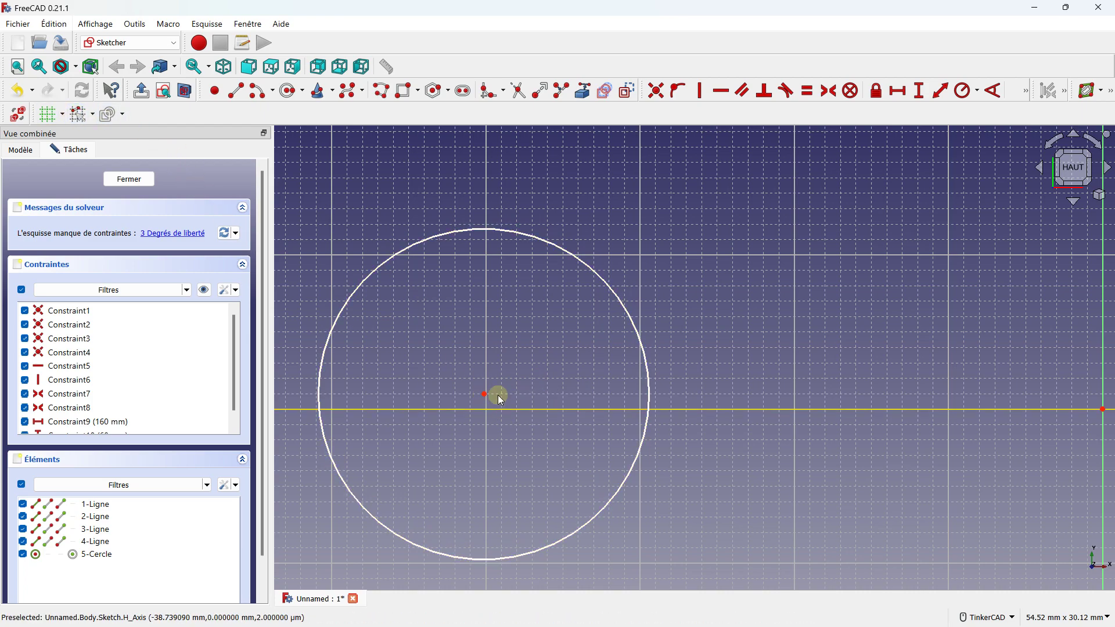
left_click_drag(486, 398, 488, 407)
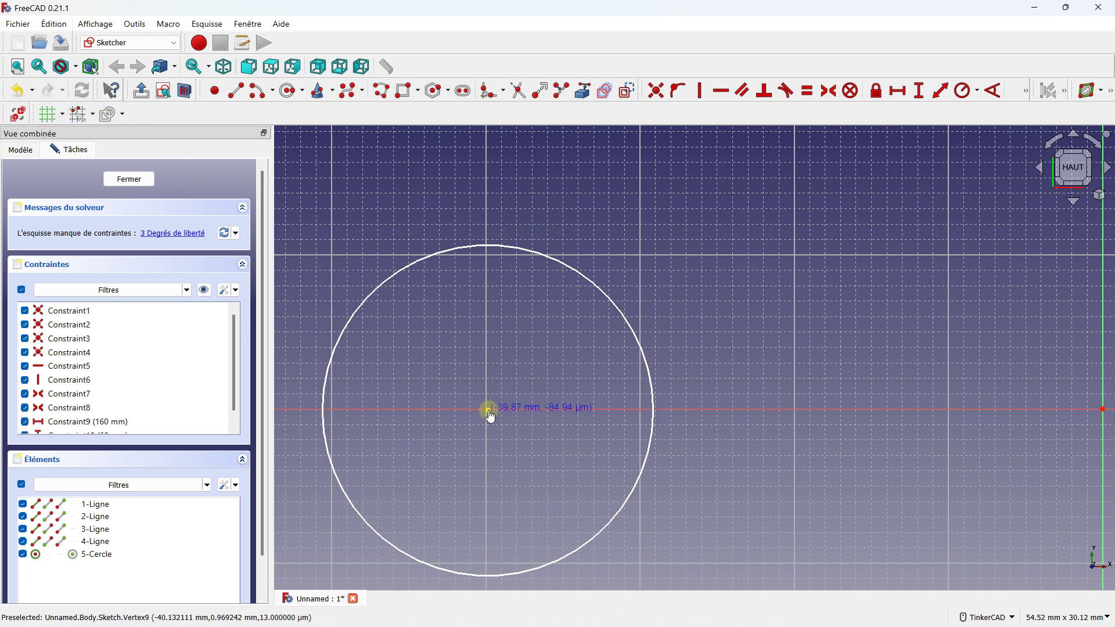
scroll(489, 411, "up", 5)
left_click_drag(489, 419, 481, 414)
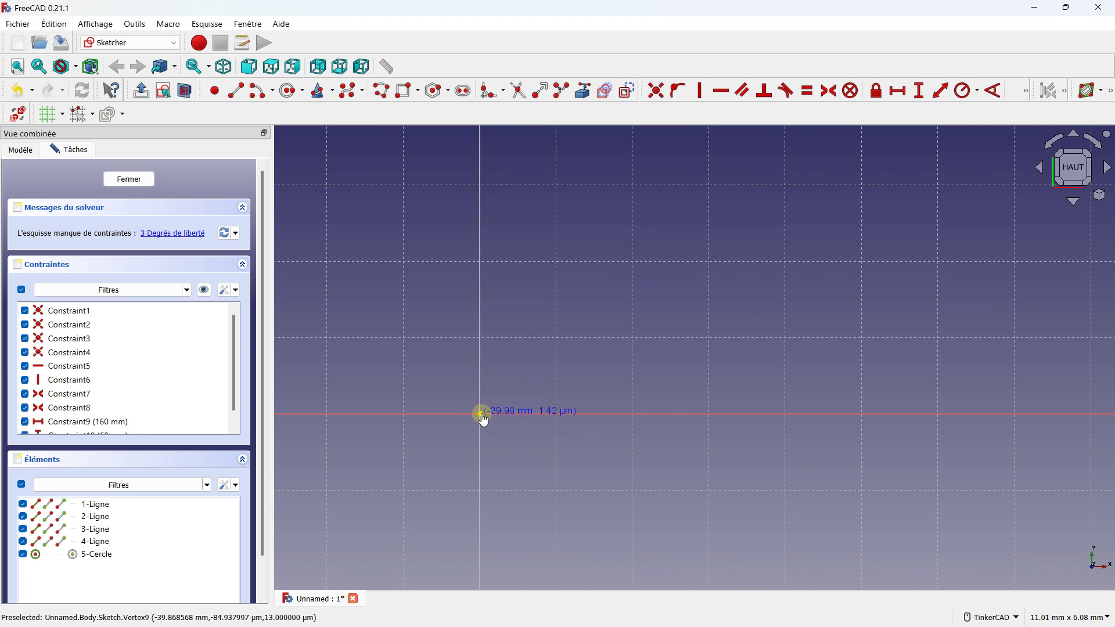
left_click(93, 114)
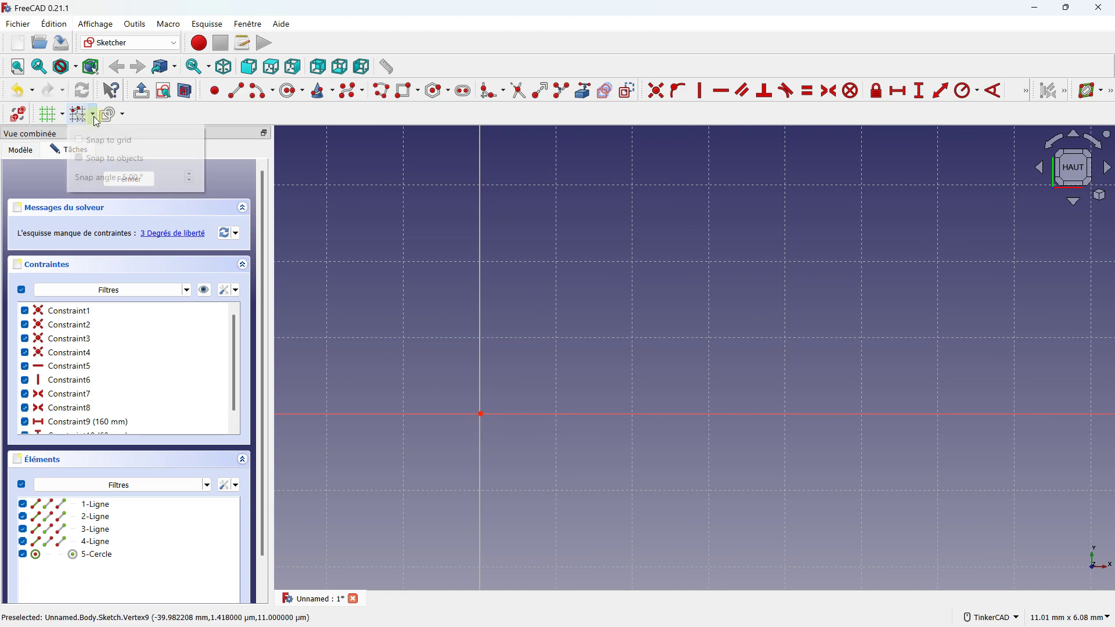
left_click(78, 121)
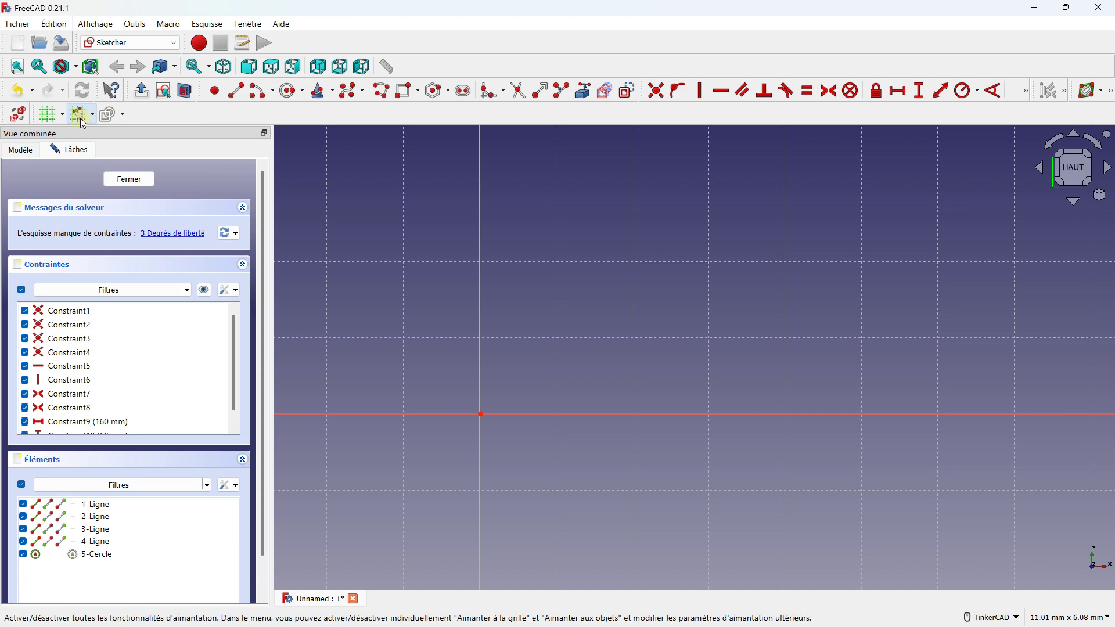
left_click(91, 118)
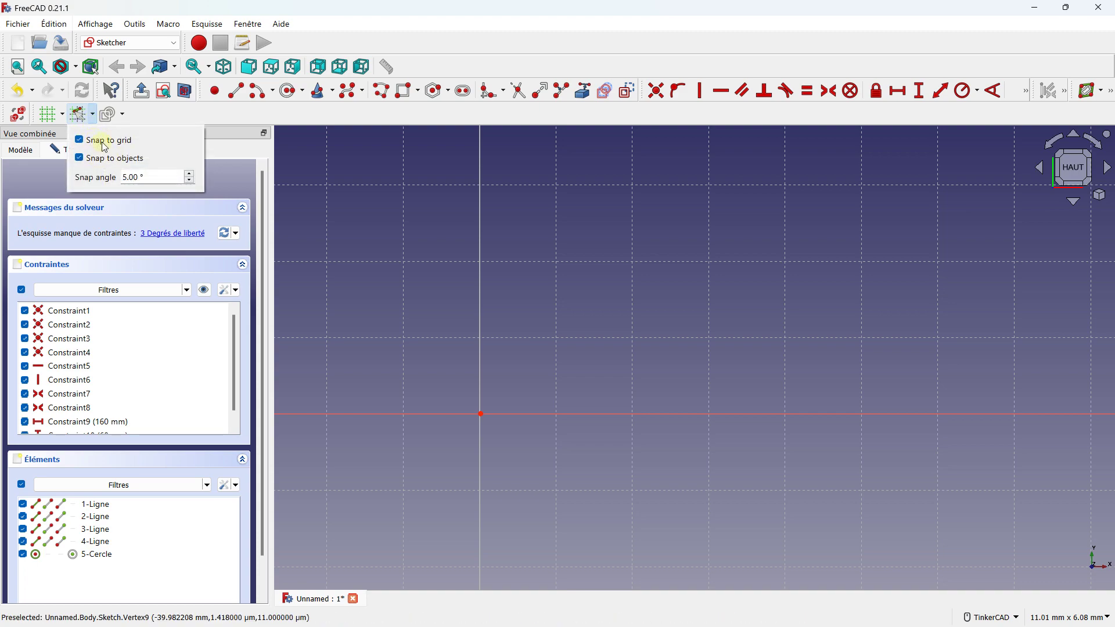
left_click(349, 121)
scroll(522, 319, "down", 5)
left_click_drag(517, 339, 517, 341)
scroll(516, 335, "down", 4)
scroll(516, 336, "down", 3)
scroll(516, 335, "up", 1)
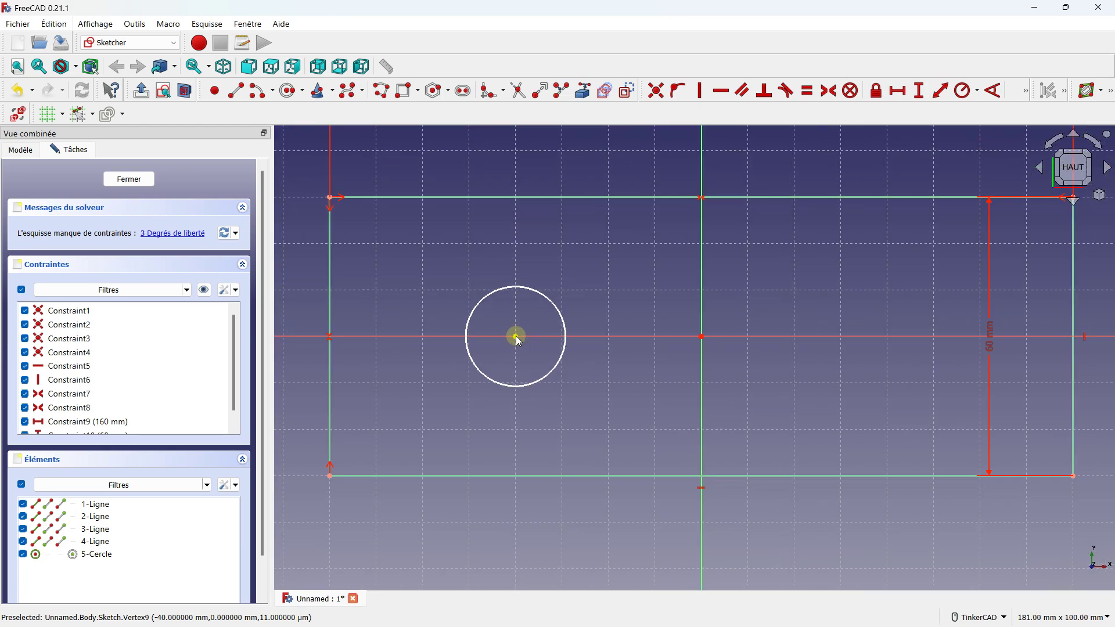
left_click(962, 90)
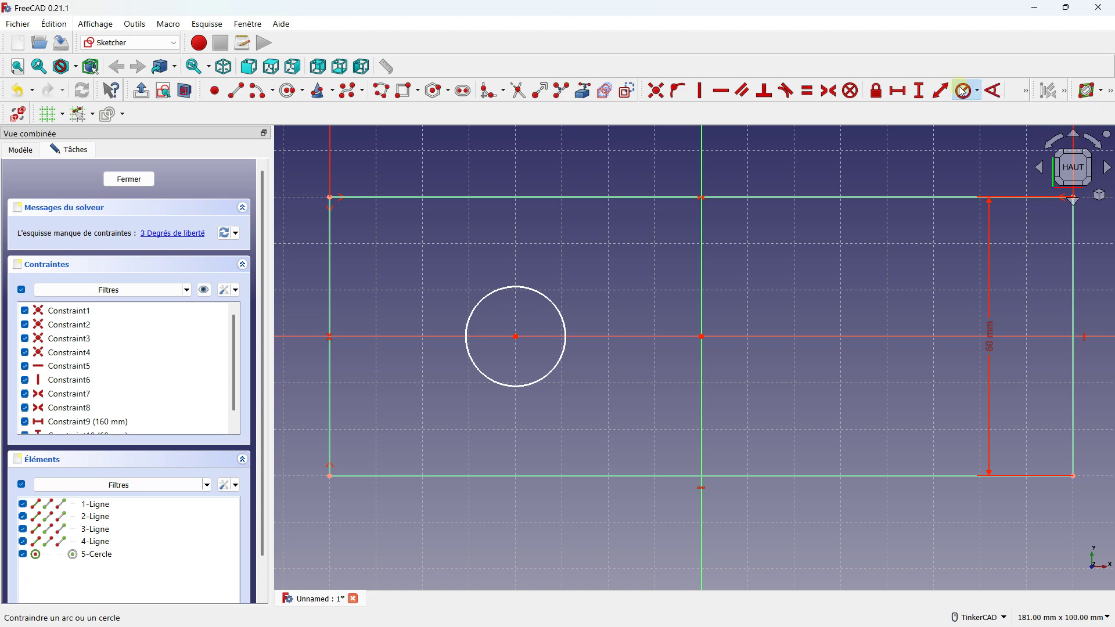
Give the circle a 12 mm radius, then add a conflicting 16 mm radius
left_click(507, 289)
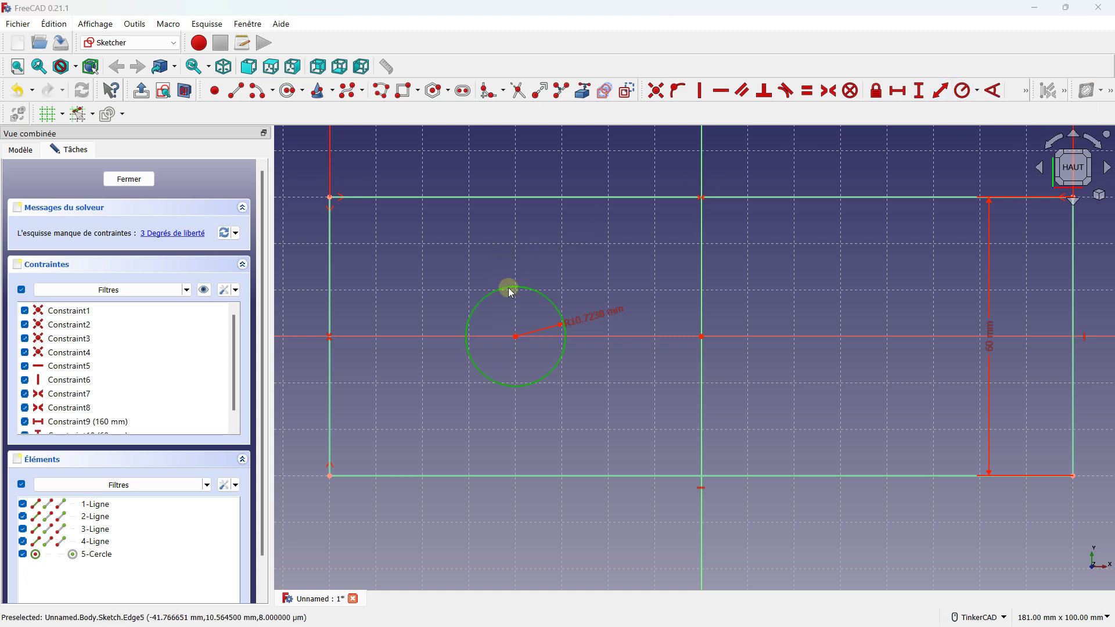
type("12")
key("Return")
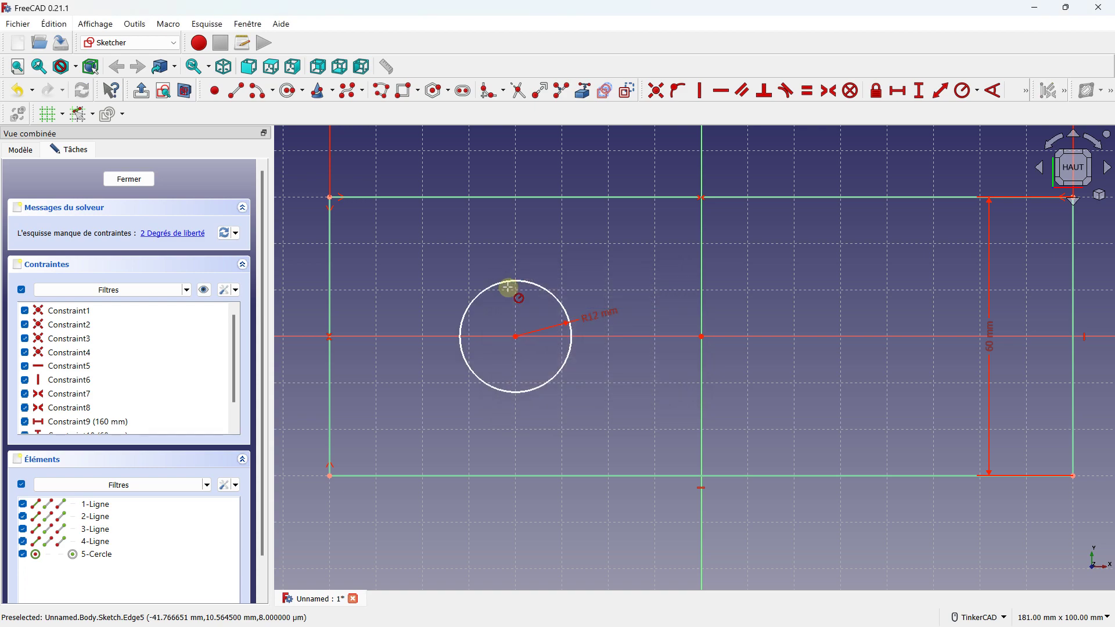
left_click(513, 284)
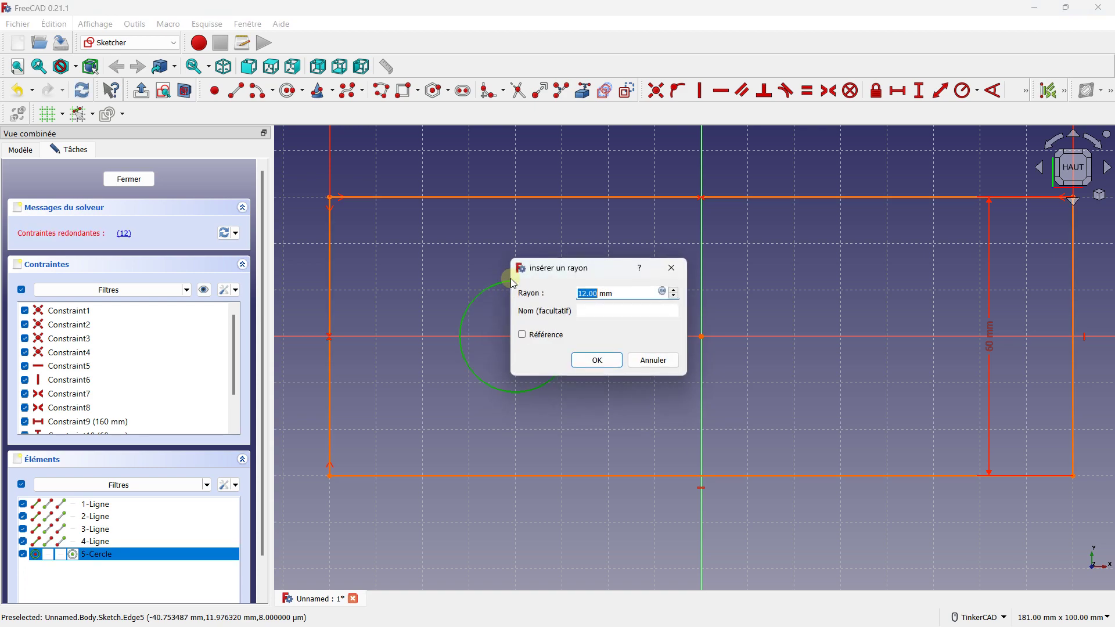
type("16")
key("Return")
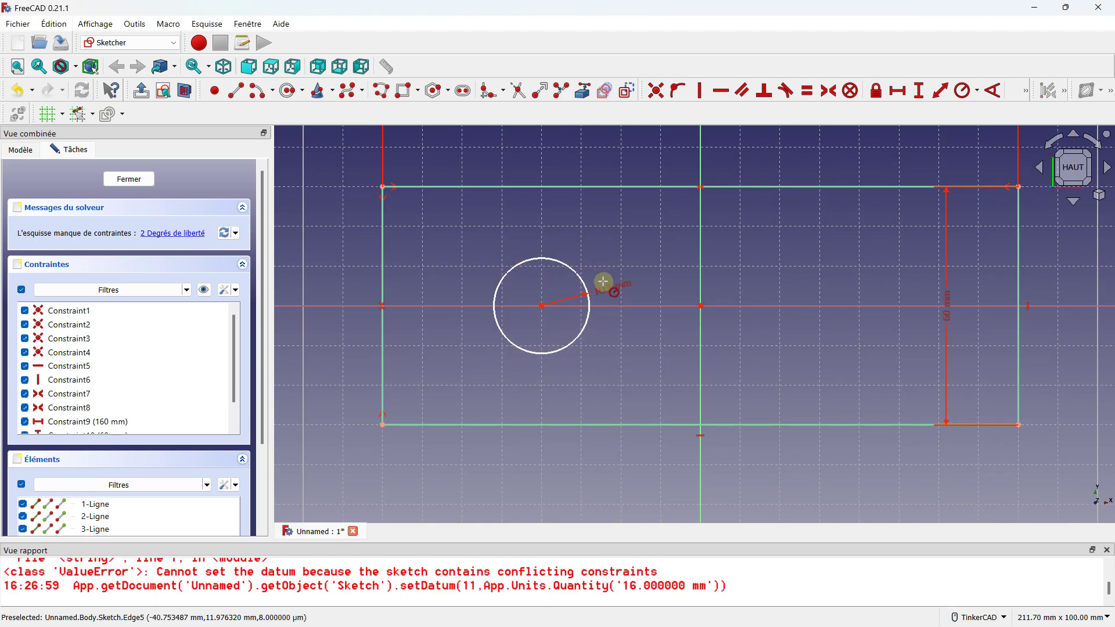
Change the R12 dimension to 16 mm and select the circle with the vertical axis
scroll(603, 282, "up", 3)
double_click(613, 297)
type("16")
key("Return")
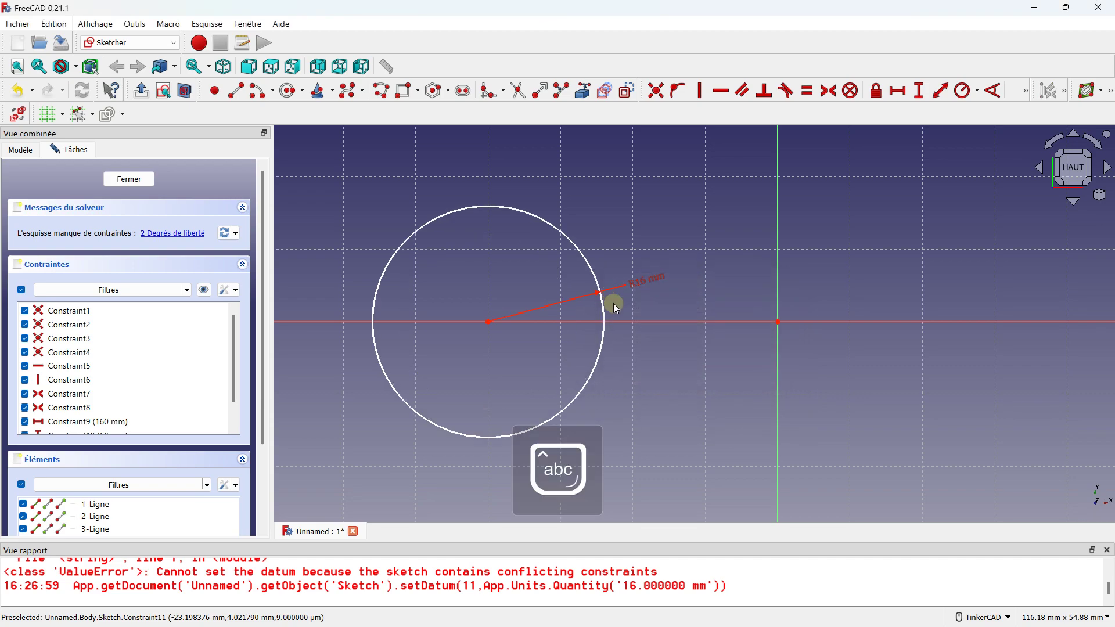
scroll(614, 303, "down", 5)
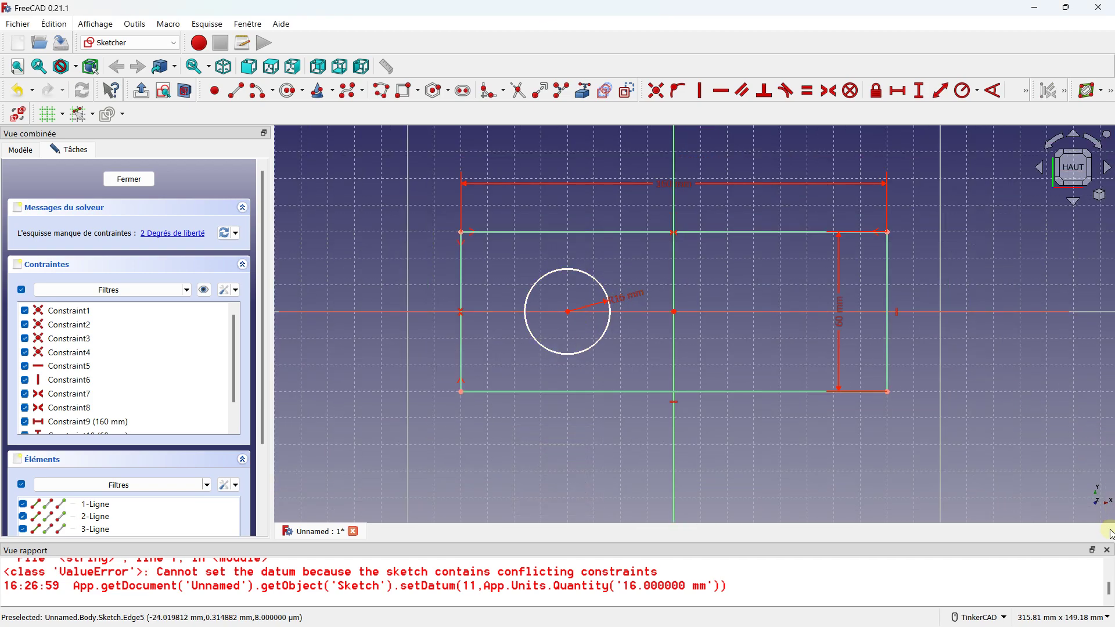
left_click(1108, 550)
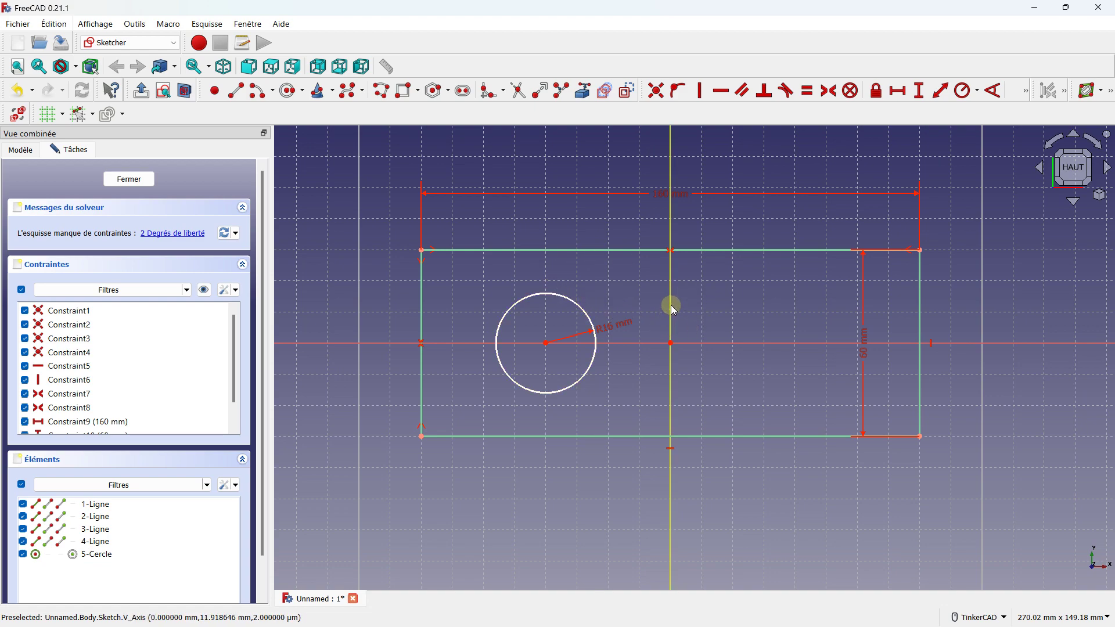
left_click(544, 298)
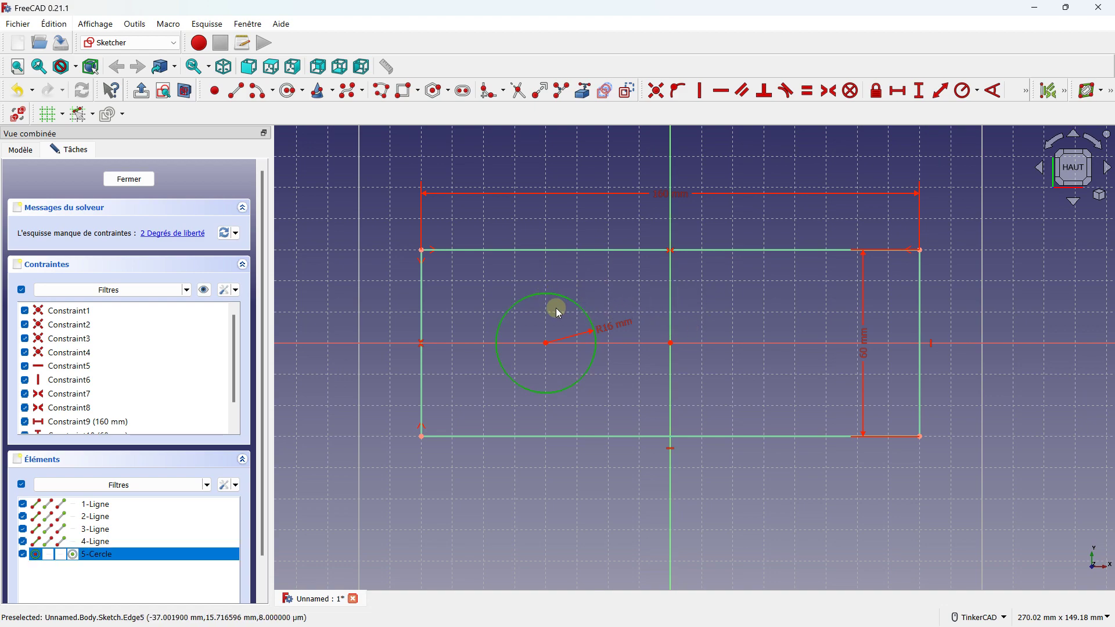
left_click(671, 284)
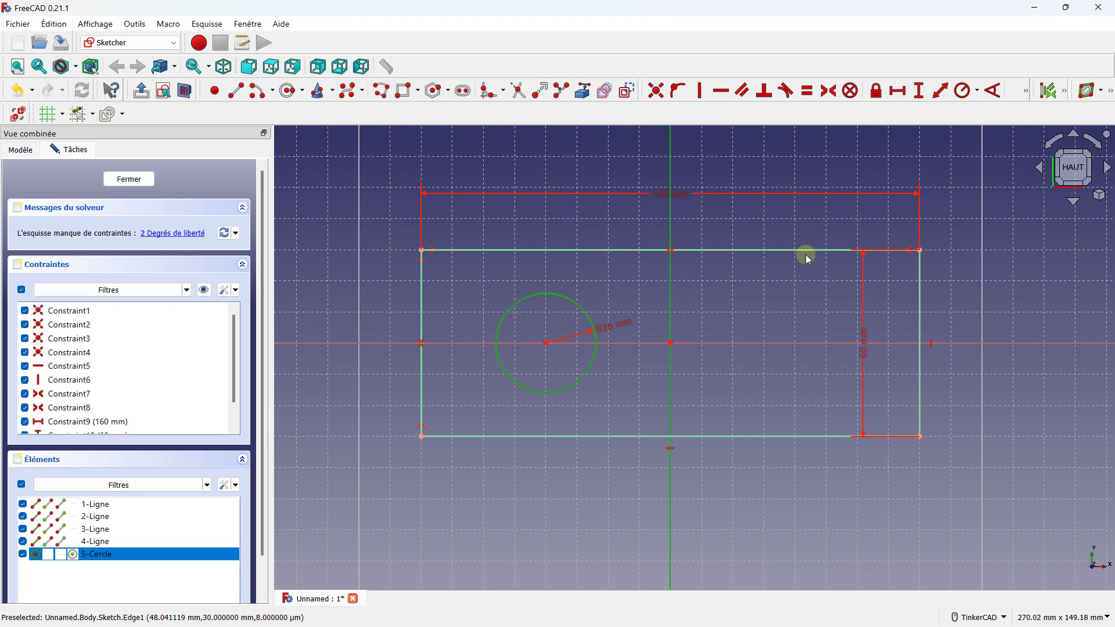
Mirror the circle about the vertical axis for a second hole, then close the sketch
left_click(1067, 93)
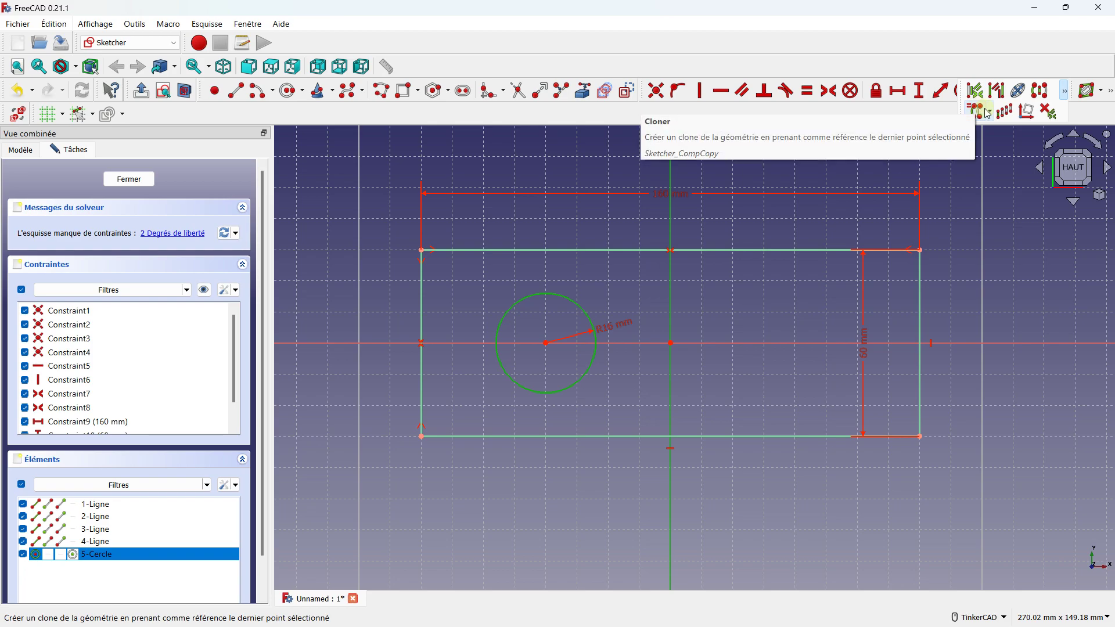
left_click(1044, 94)
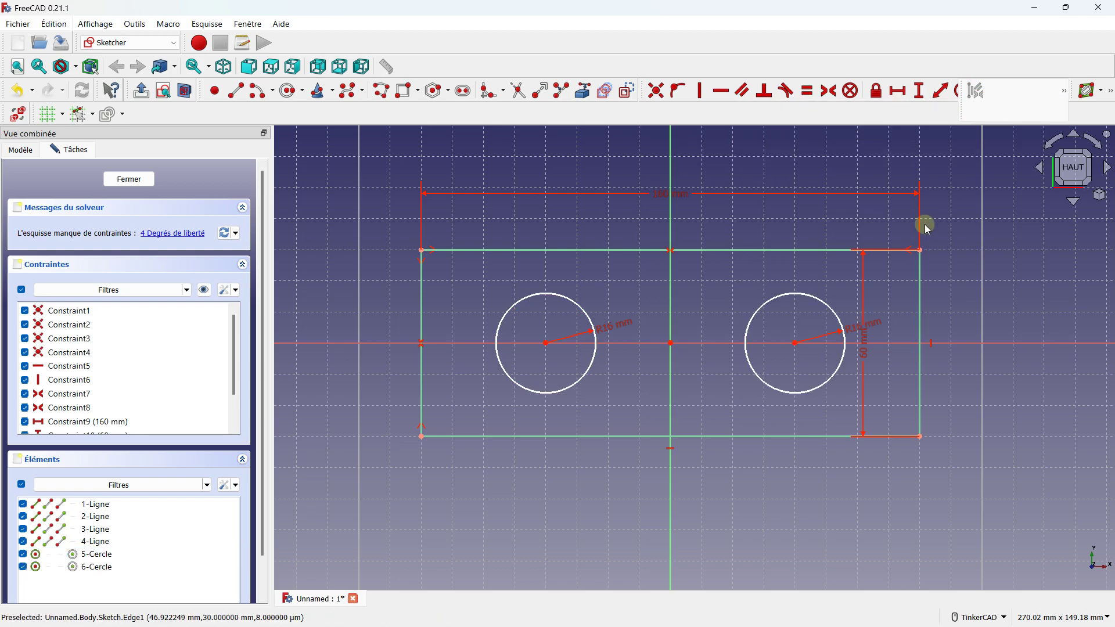
mouse_move(781, 416)
middle_mouse_down()
mouse_move(765, 382)
mouse_move(742, 426)
middle_mouse_up()
mouse_move(742, 426)
right_mouse_down()
mouse_move(742, 302)
mouse_move(660, 348)
mouse_move(698, 365)
right_mouse_up()
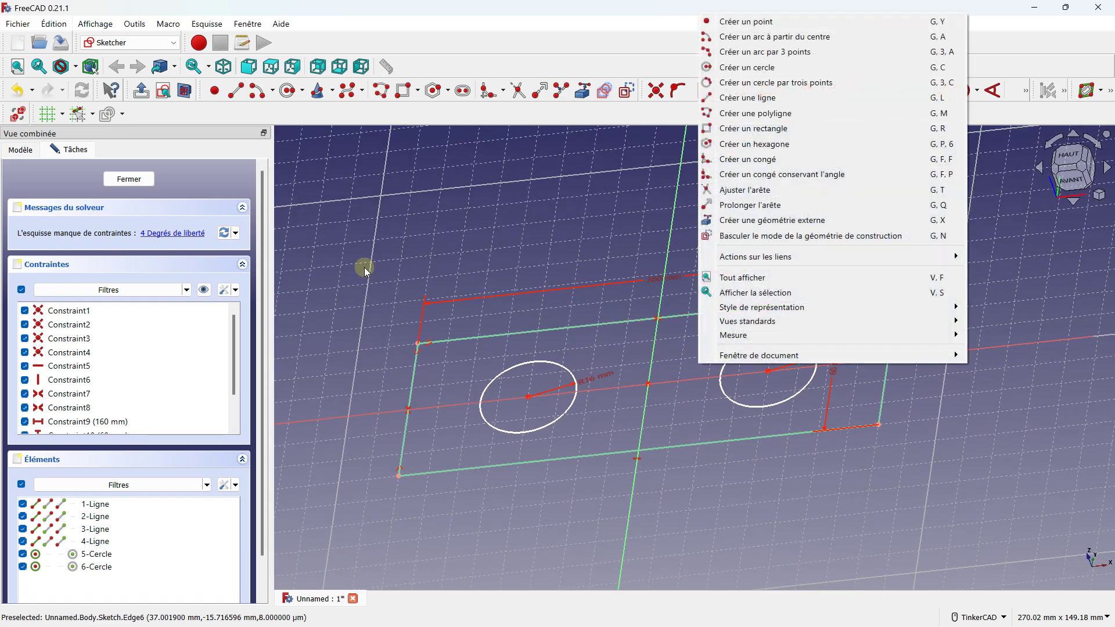
left_click(321, 202)
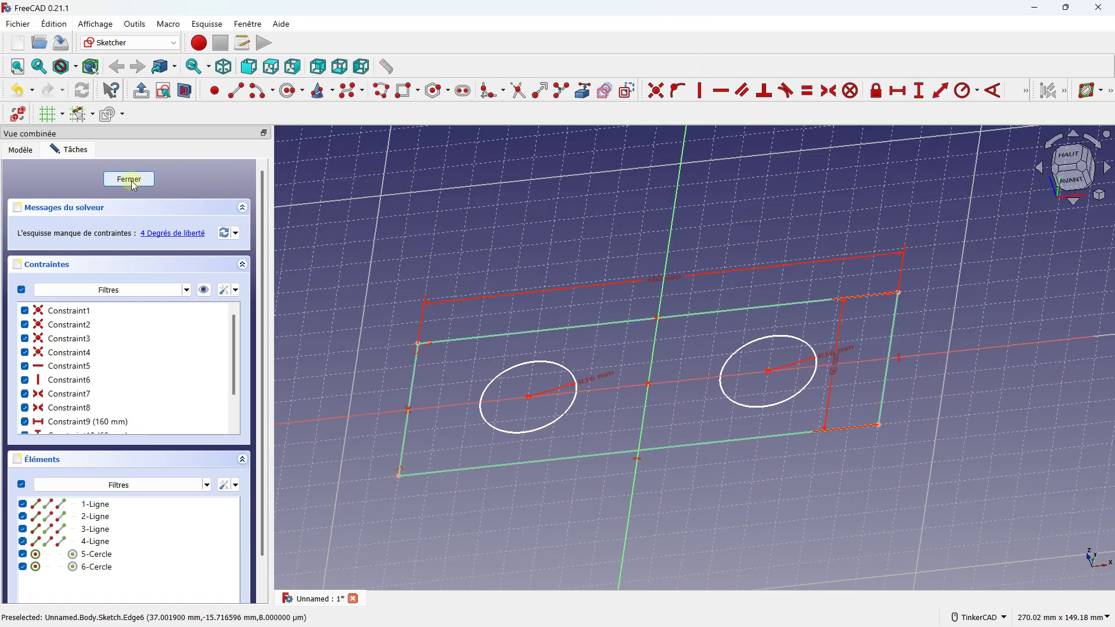
left_click(129, 179)
Pad the plate sketch into a solid 6.00 mm thick
right_click(388, 205)
left_click(365, 165)
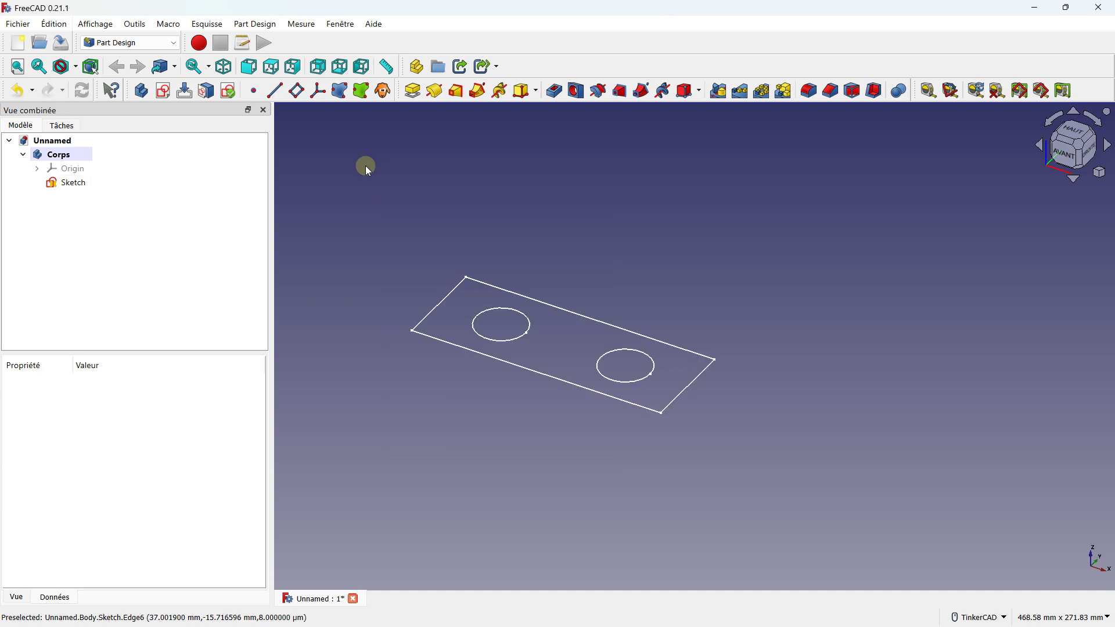
left_click(69, 183)
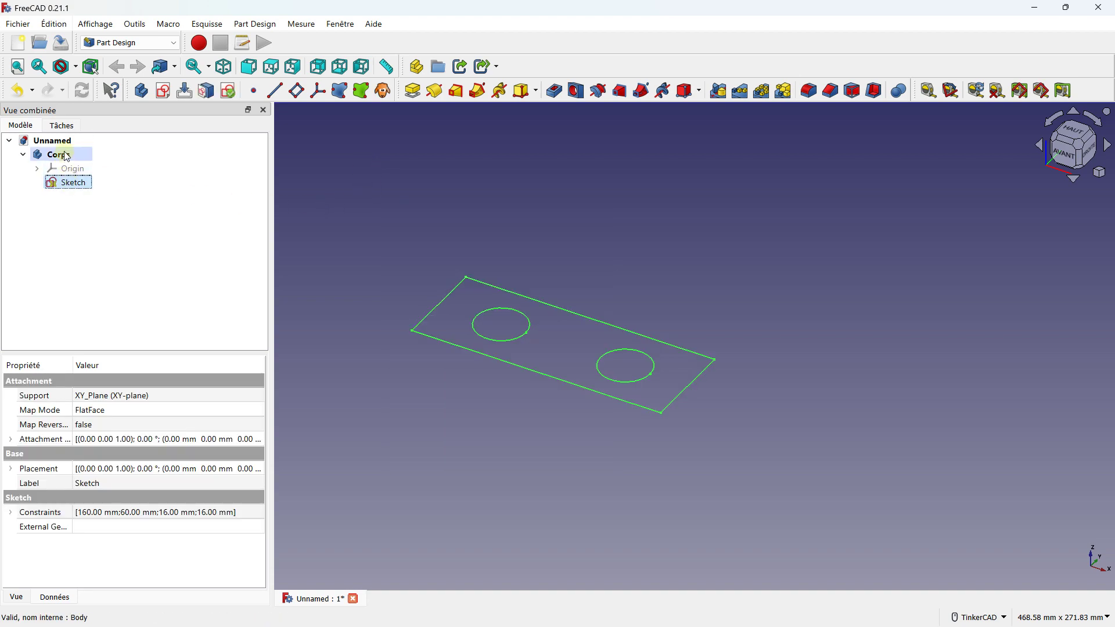
left_click(63, 126)
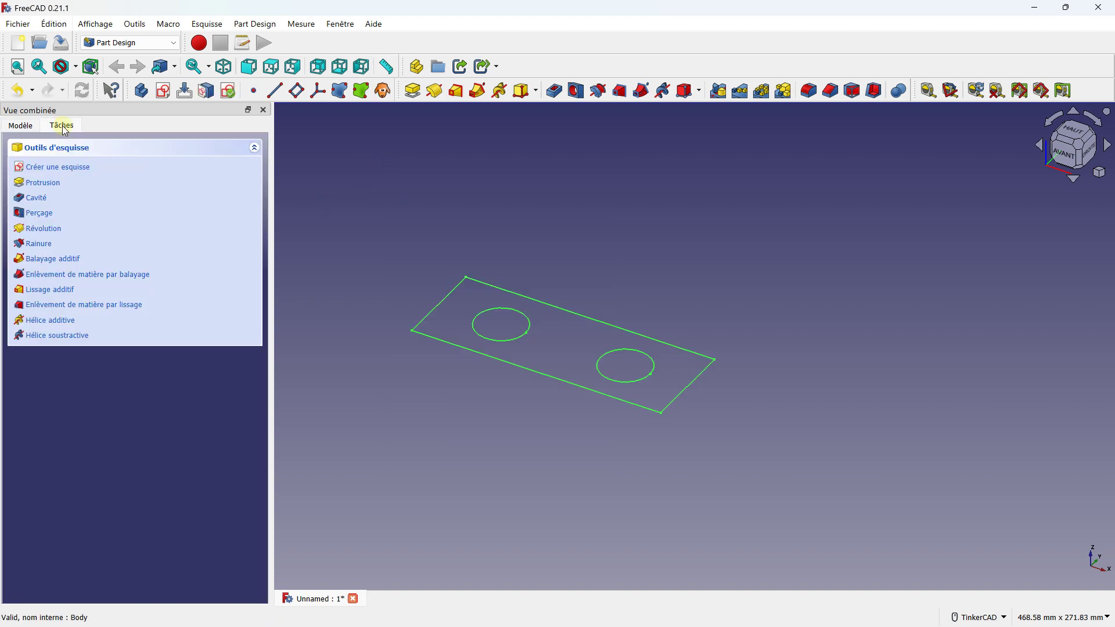
left_click(49, 183)
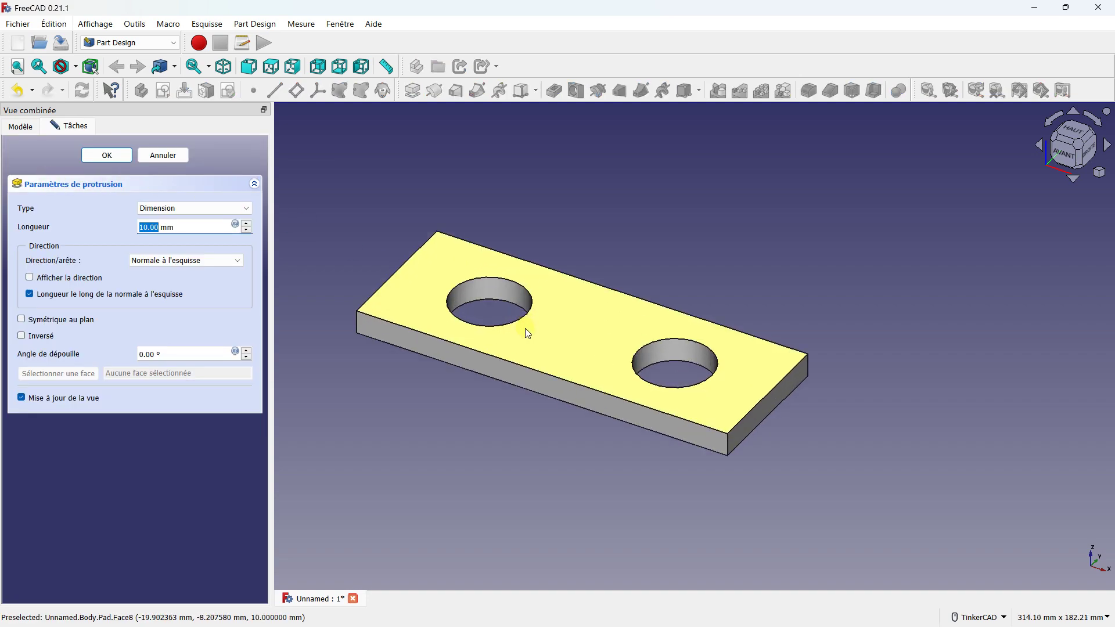
left_click(246, 230)
left_click(246, 230)
left_click(246, 230)
left_click(246, 230)
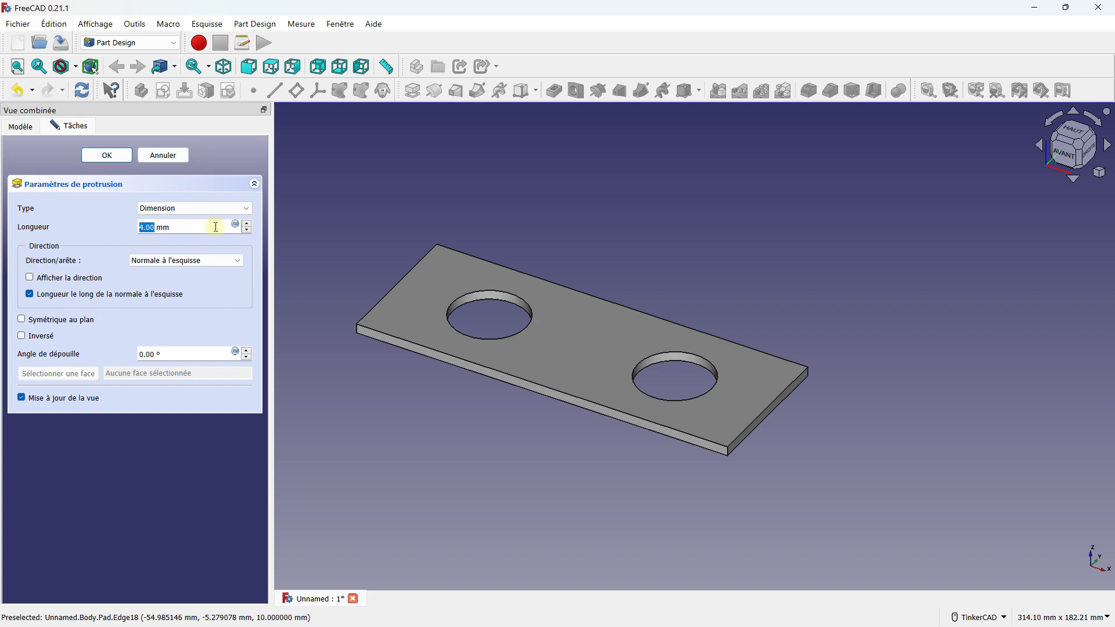
left_click(247, 224)
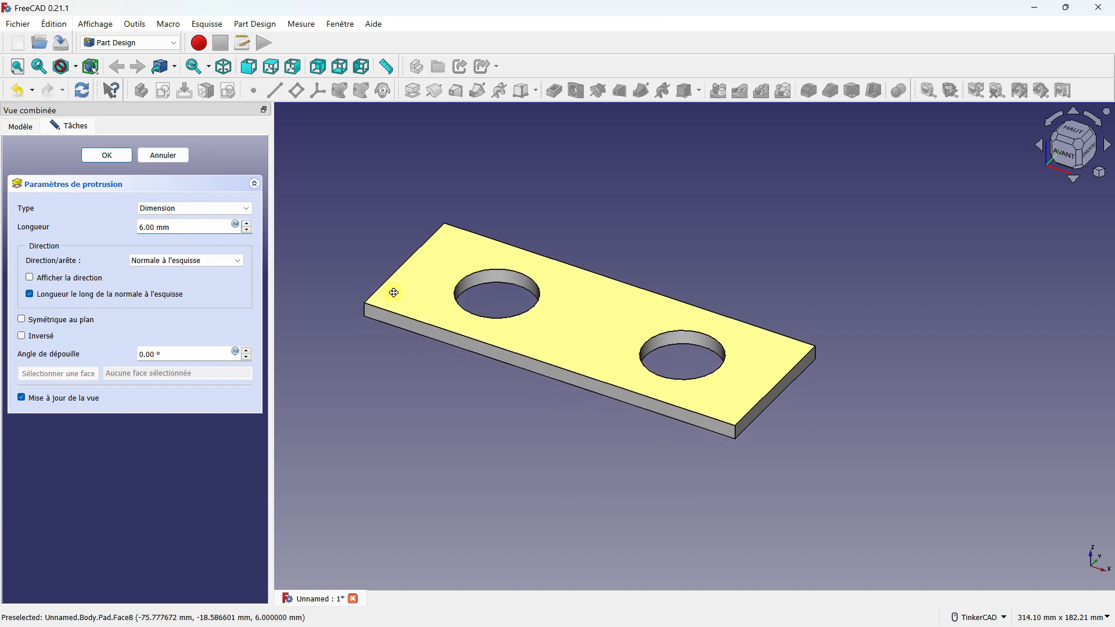
left_click(104, 155)
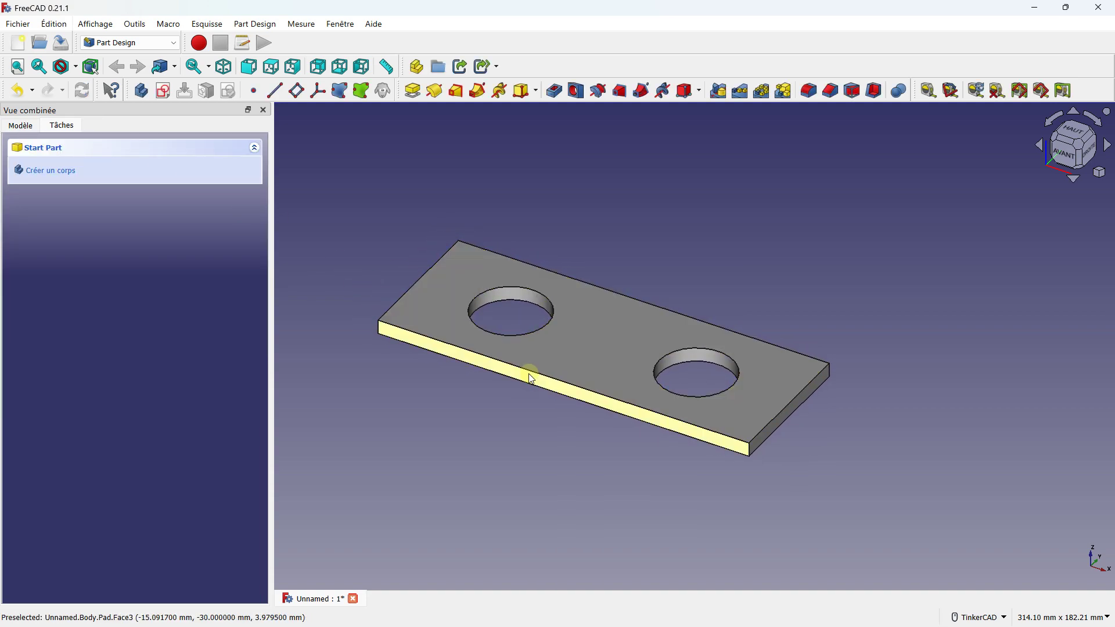
Create a new sketch on the YZ plane and show its grid
left_click(166, 91)
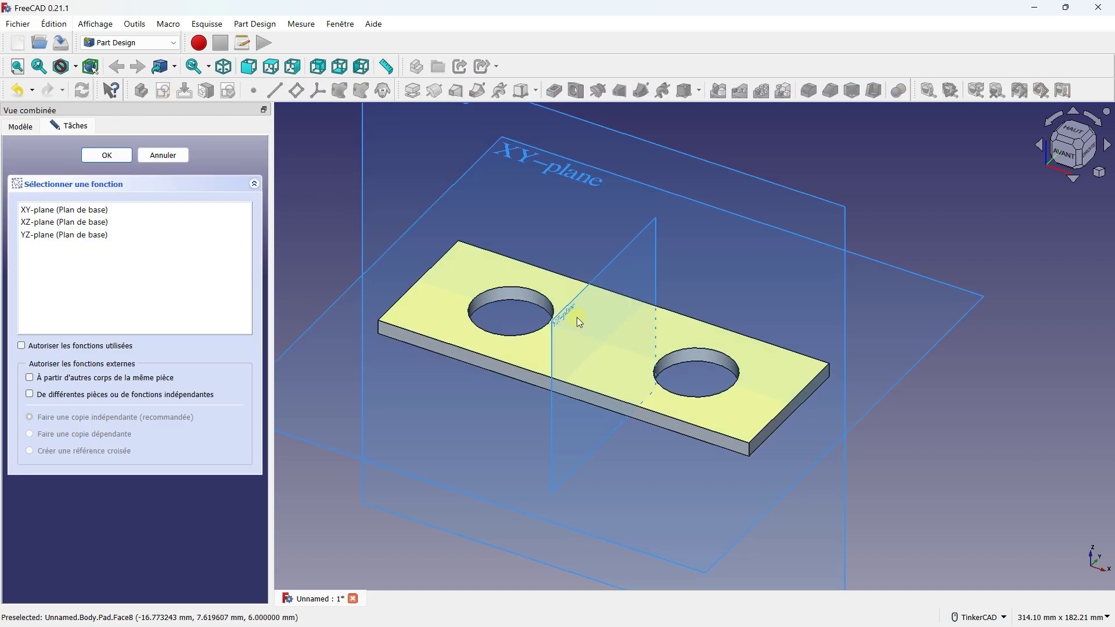
left_click(630, 241)
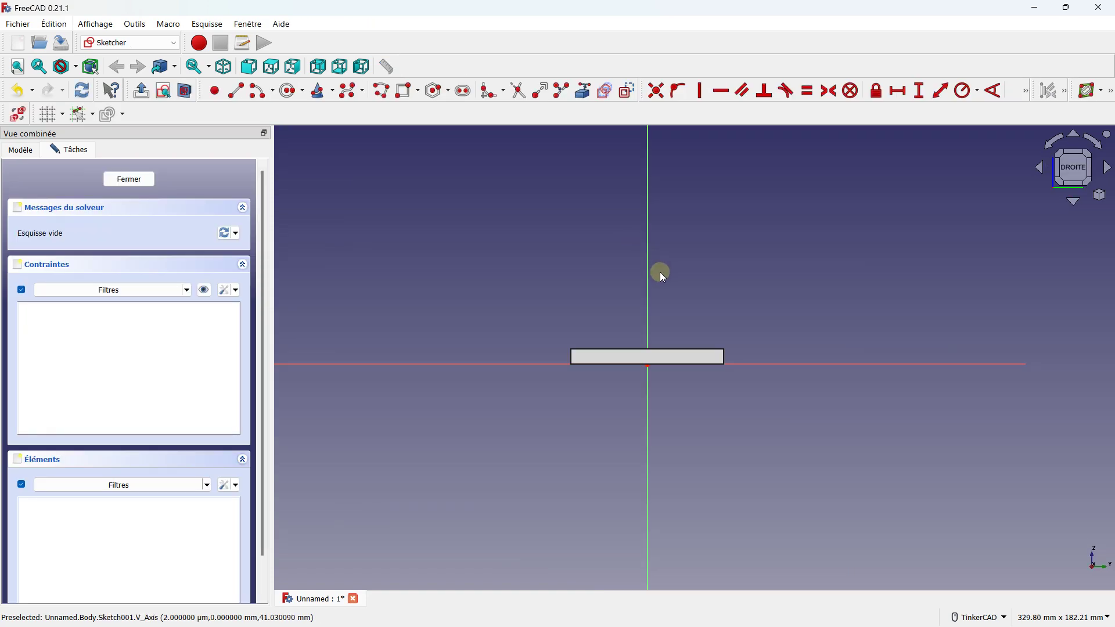
scroll(662, 273, "up", 5)
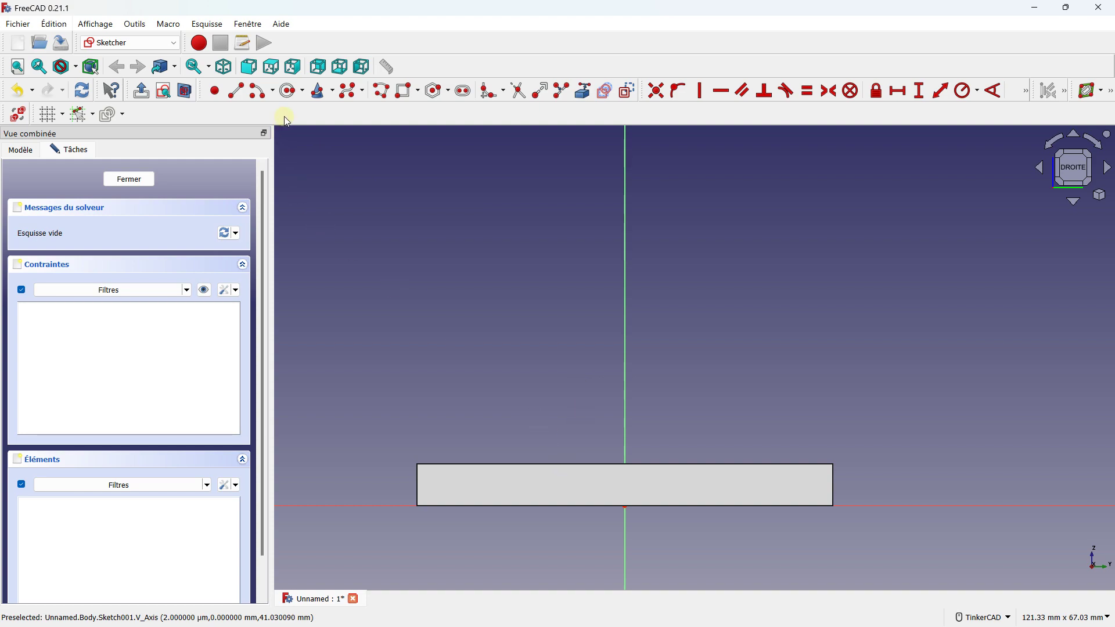
left_click(49, 119)
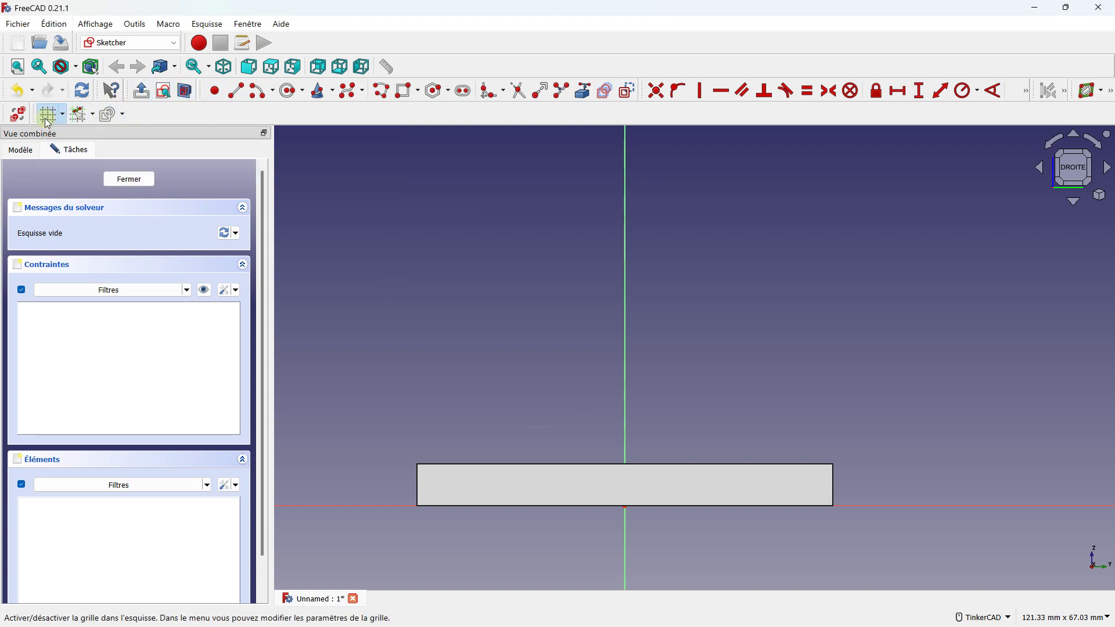
left_click(96, 118)
left_click(87, 116)
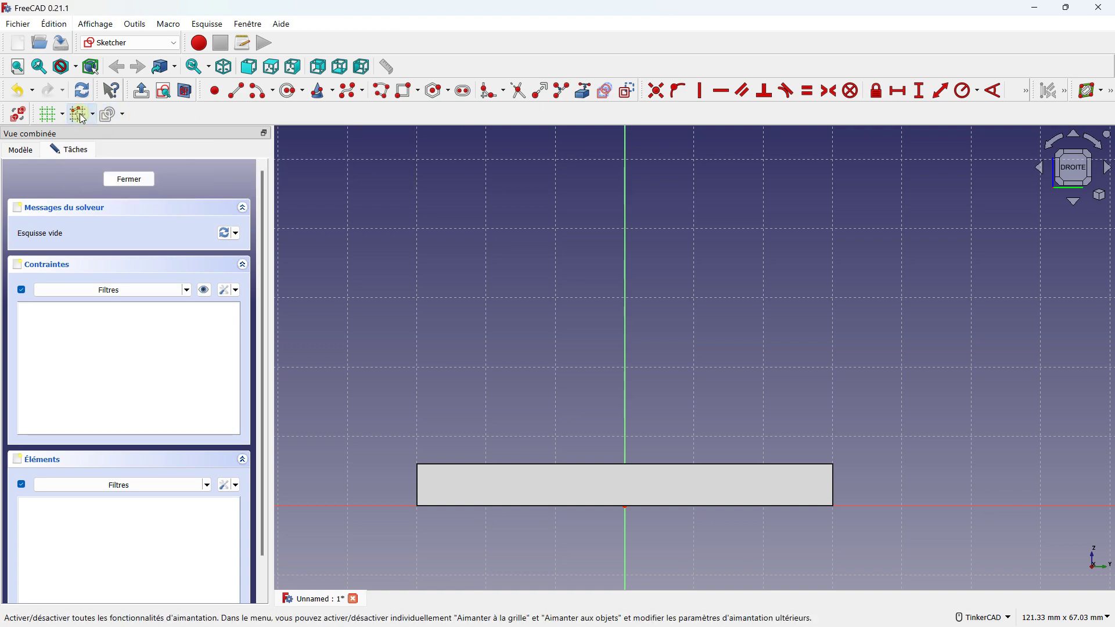
scroll(636, 433, "up", 1)
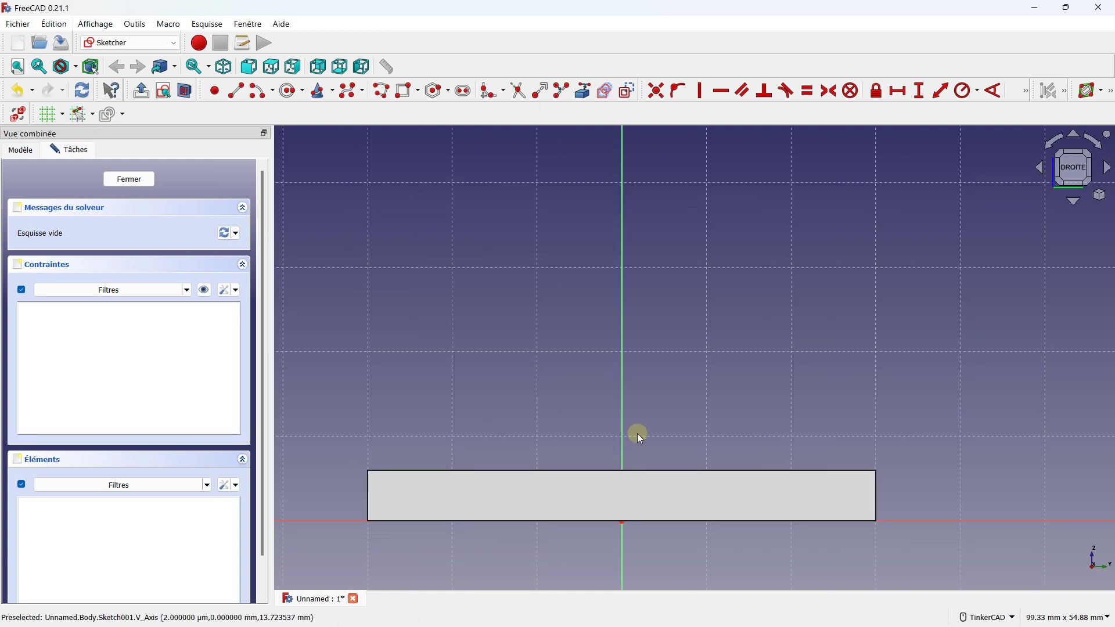
left_click(260, 90)
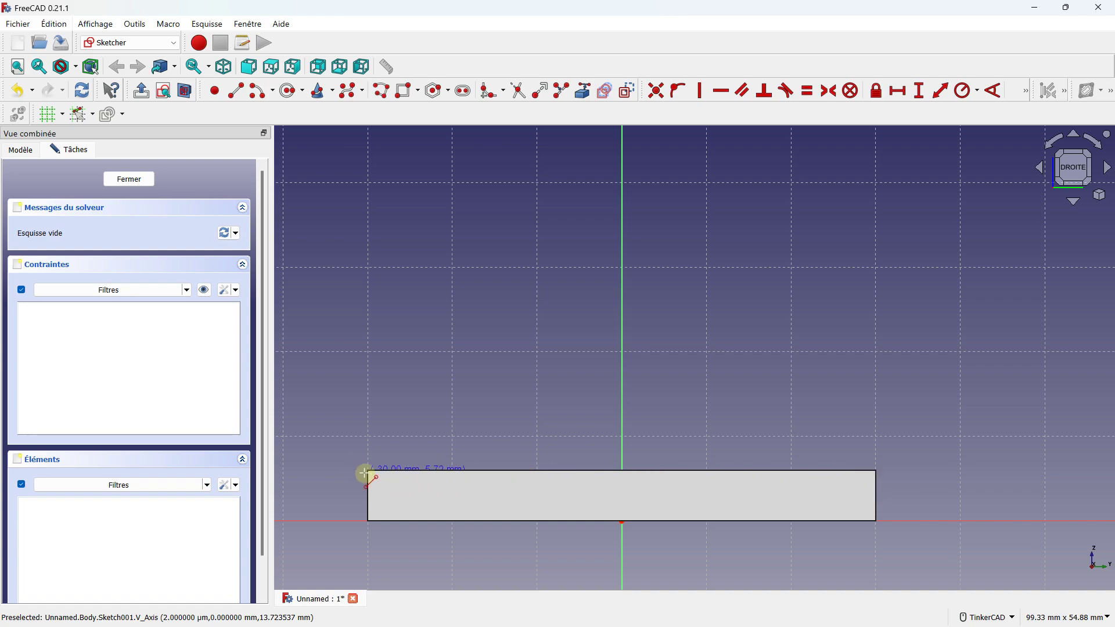
Draw a sketch line along the plate's top edge from its left corner to its right corner
scroll(367, 471, "up", 5)
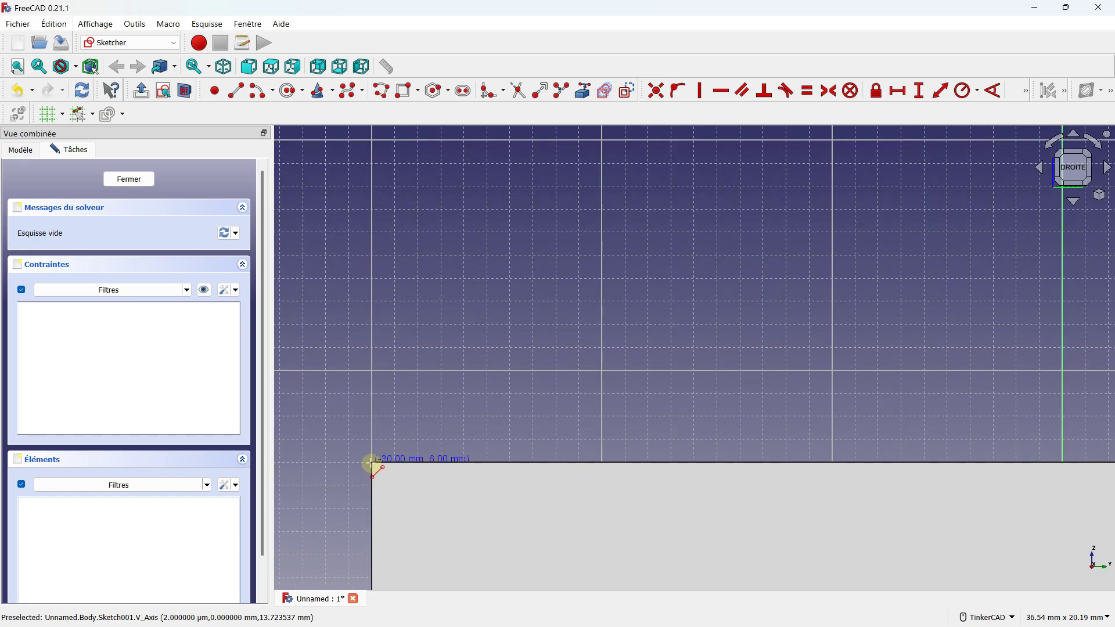
scroll(374, 468, "down", 4)
scroll(374, 459, "down", 1)
left_click(372, 463)
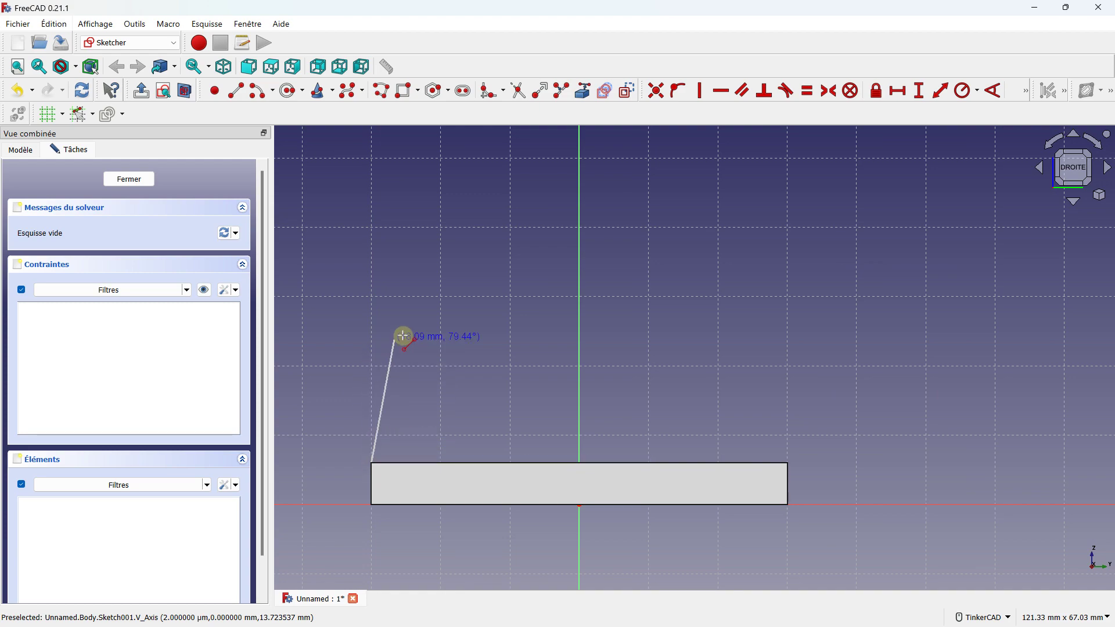
left_click(788, 463)
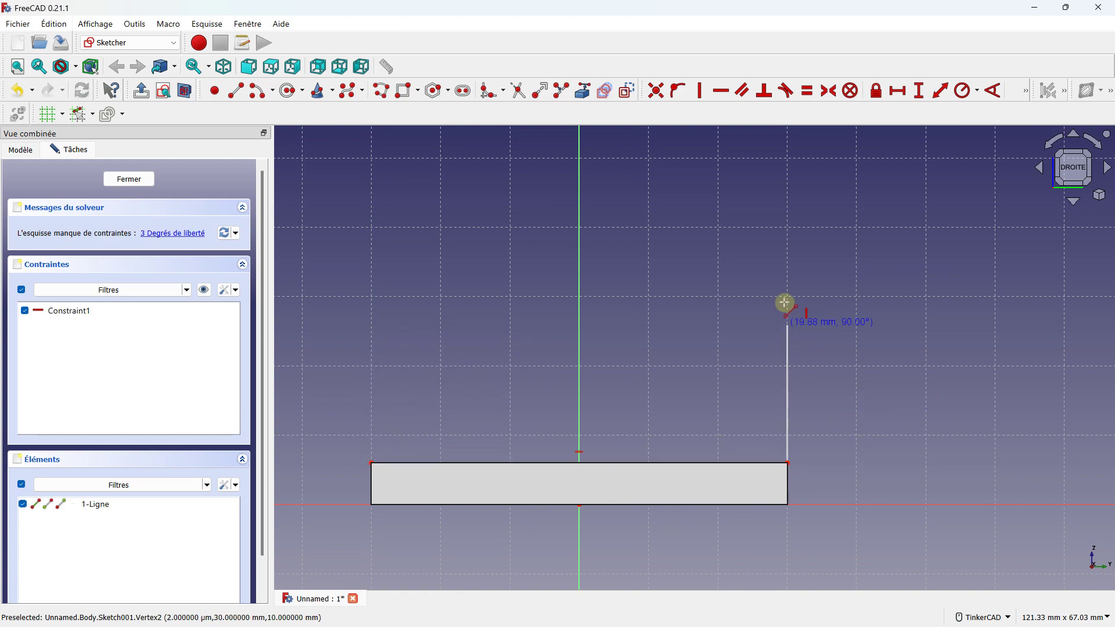
Draw vertical lines rising from the right and left corners to matching height
scroll(785, 304, "down", 5)
scroll(785, 304, "up", 2)
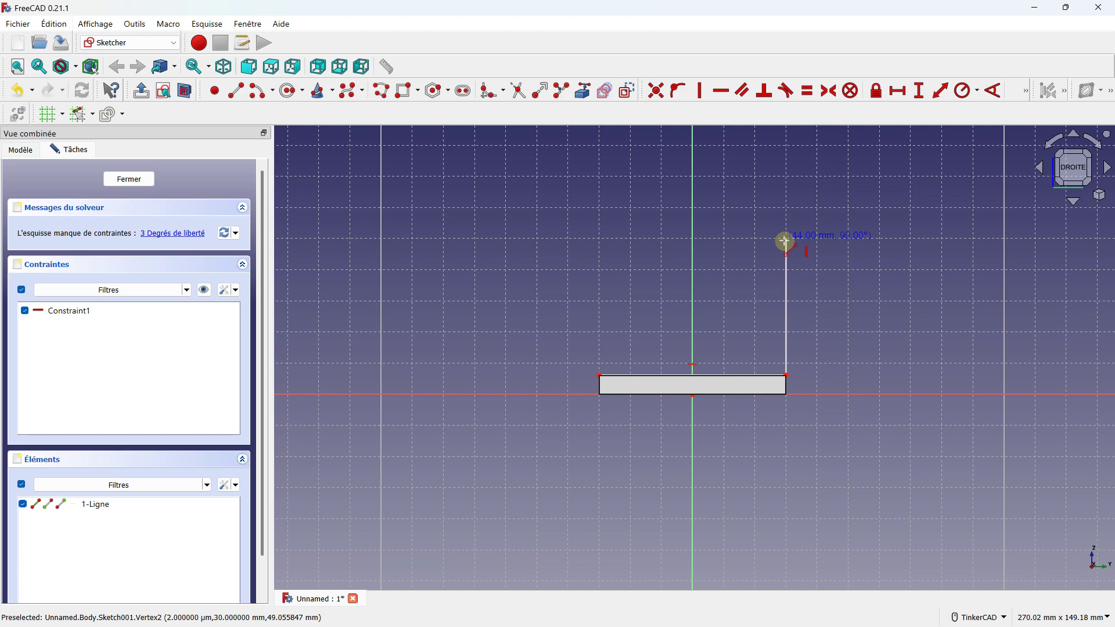
scroll(785, 241, "up", 2)
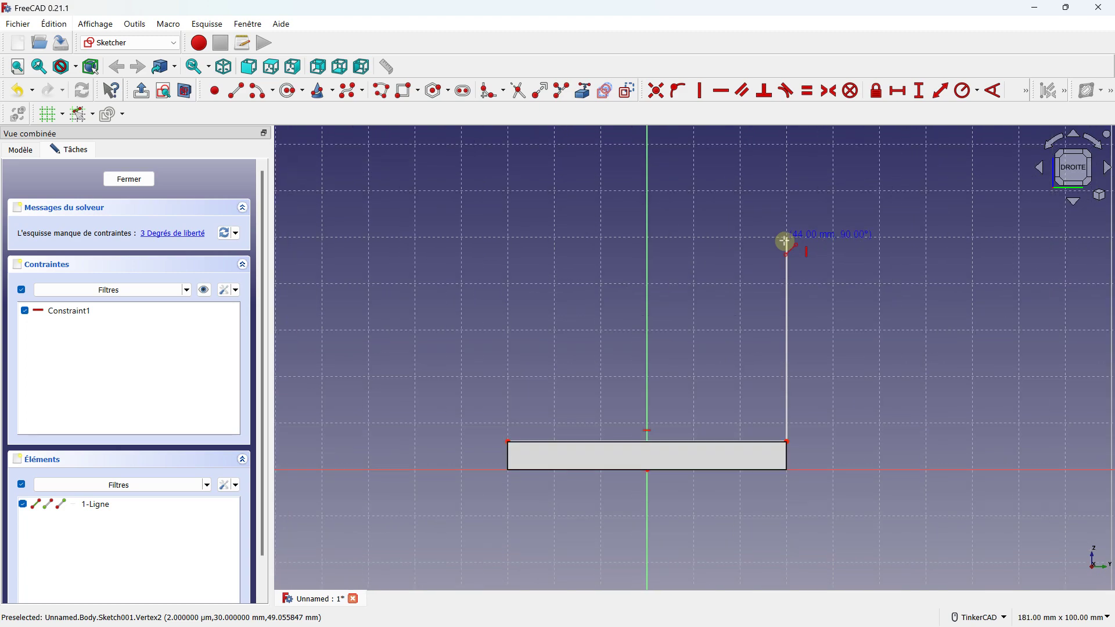
left_click(784, 241)
left_click(509, 440)
left_click(509, 237)
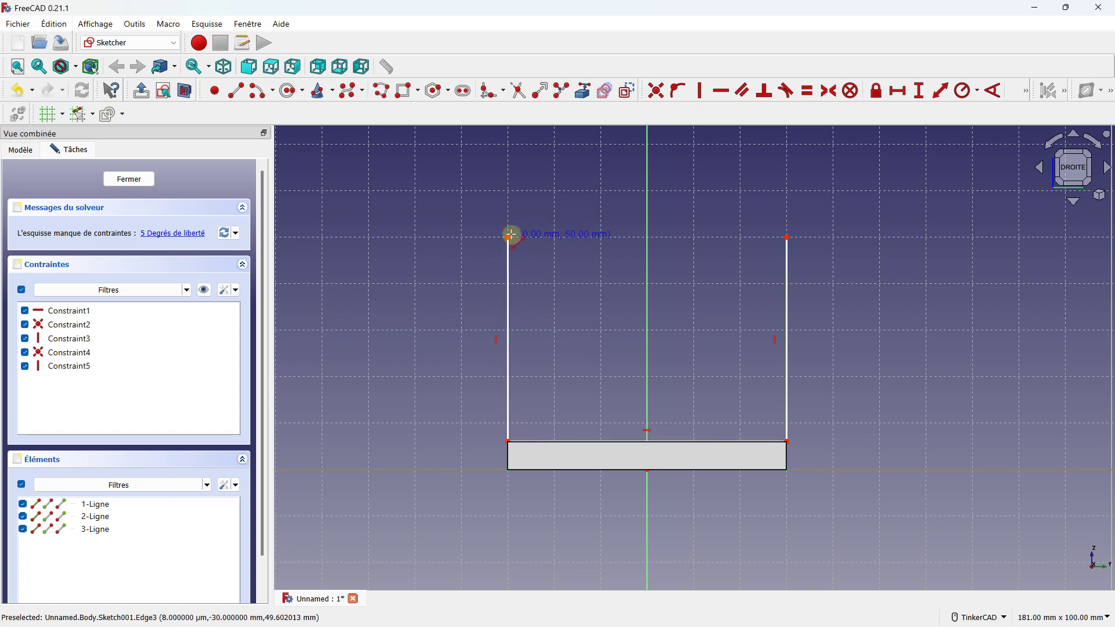
scroll(672, 267, "down", 3)
scroll(673, 237, "up", 2)
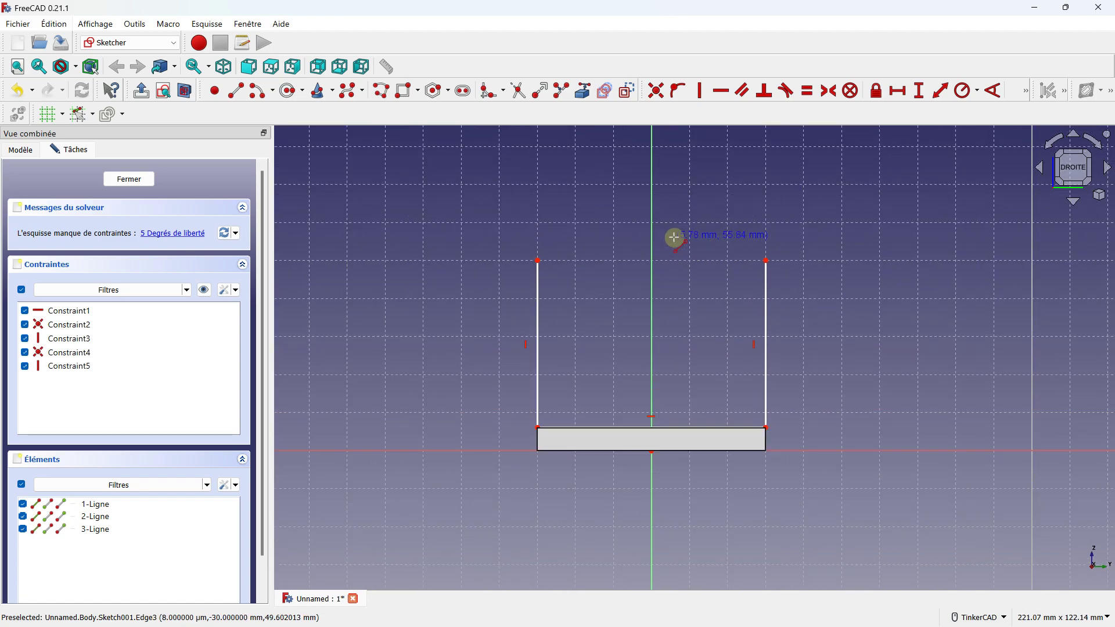
scroll(697, 244, "up", 1)
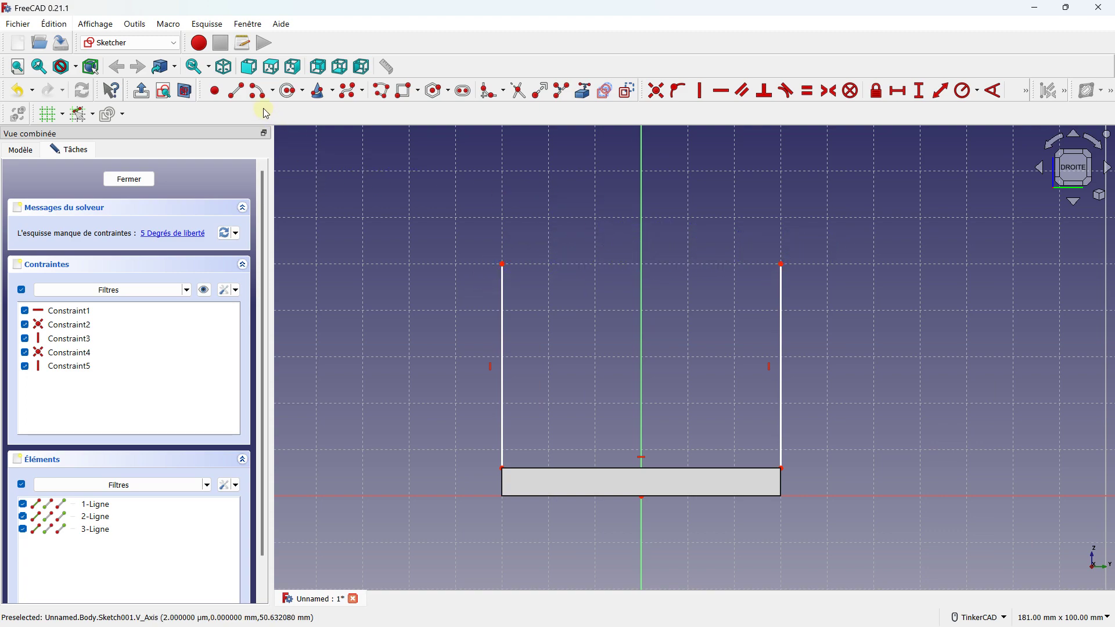
left_click(272, 91)
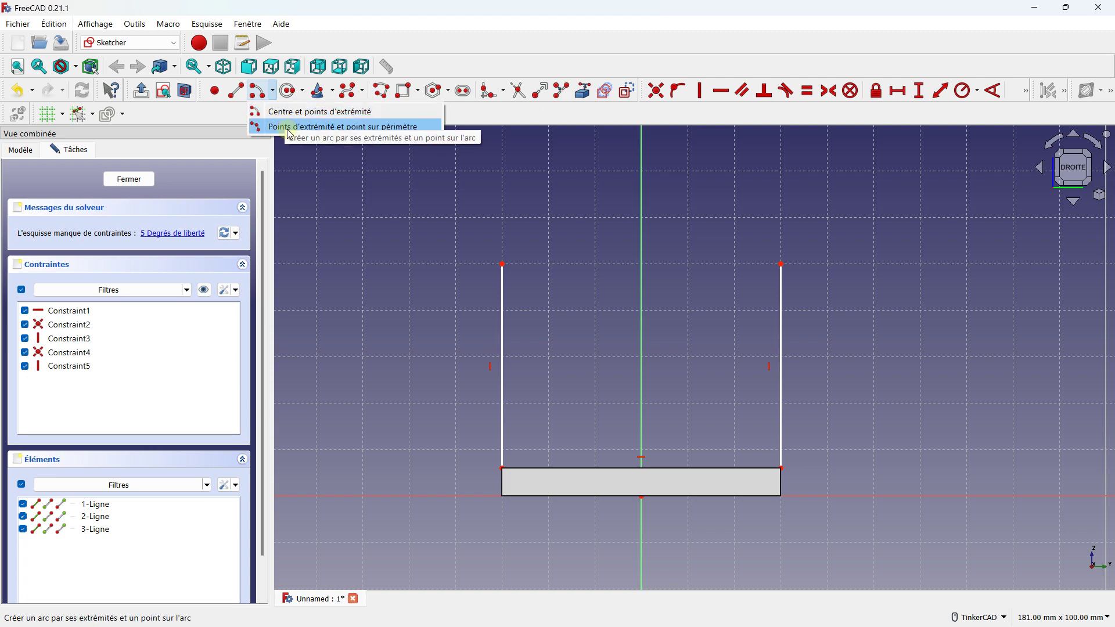
Cap both vertical line tops with a semicircular arc centred on the vertical axis
left_click(292, 122)
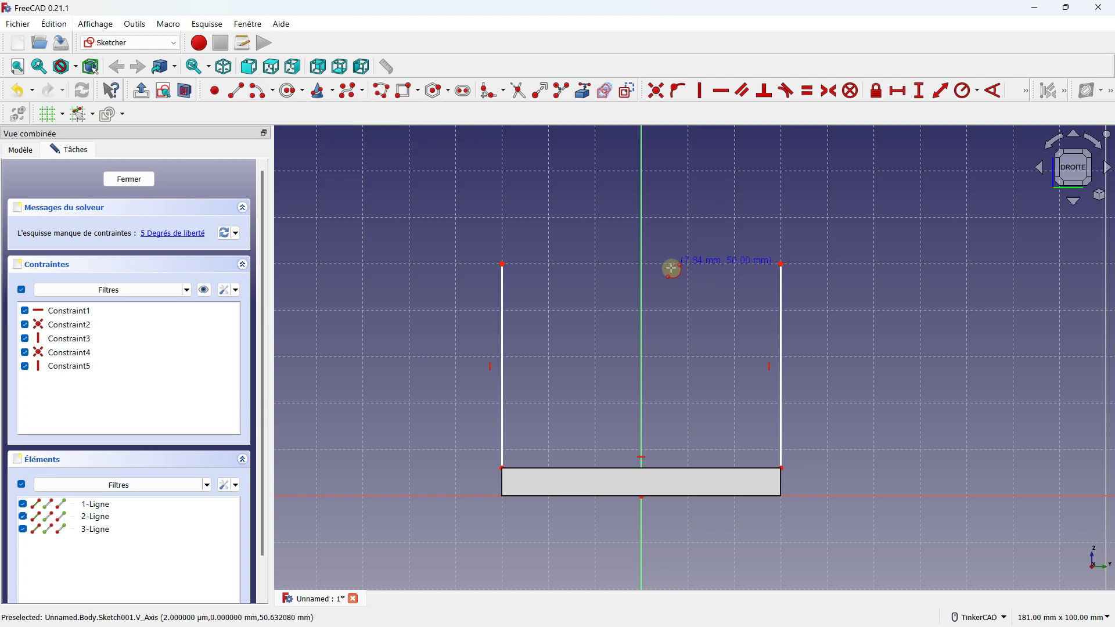
left_click(643, 267)
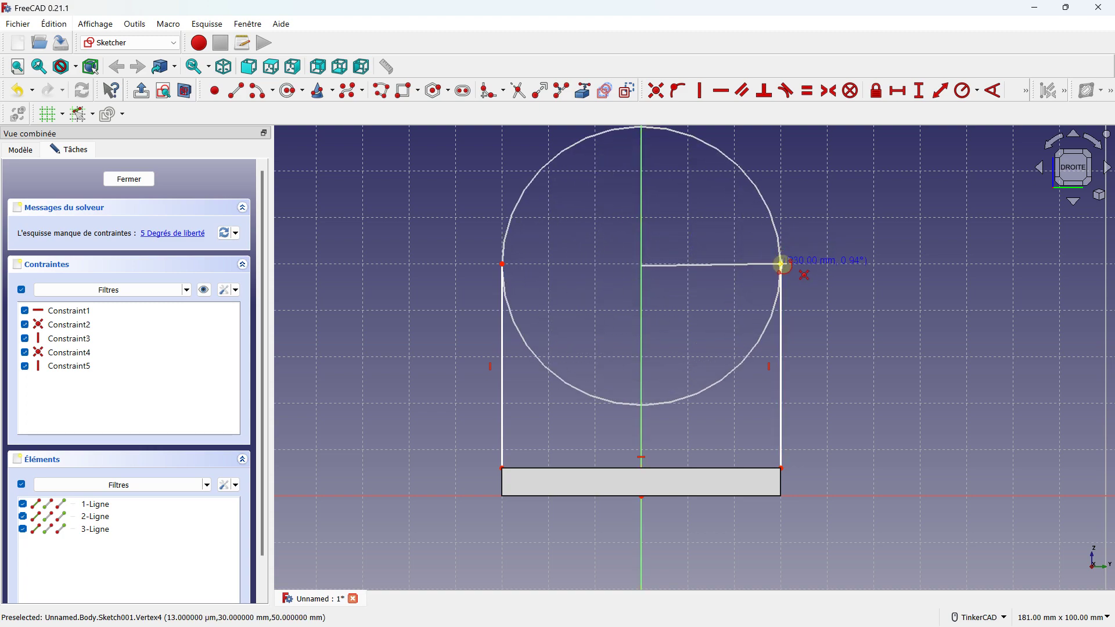
left_click(782, 264)
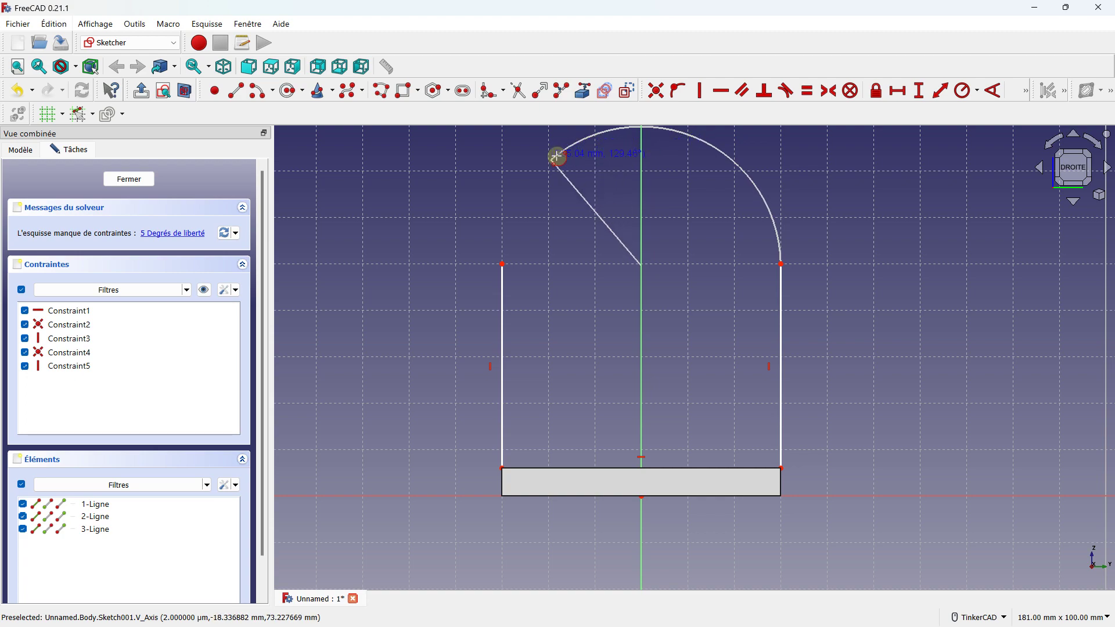
scroll(664, 174, "down", 2)
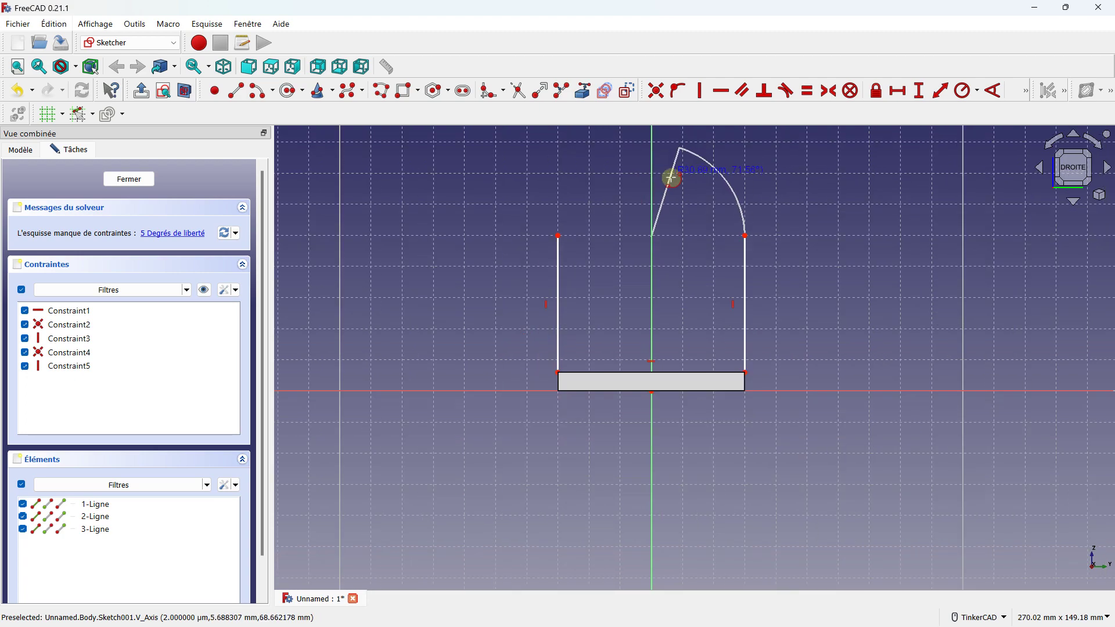
left_click(558, 236)
scroll(653, 214, "up", 1)
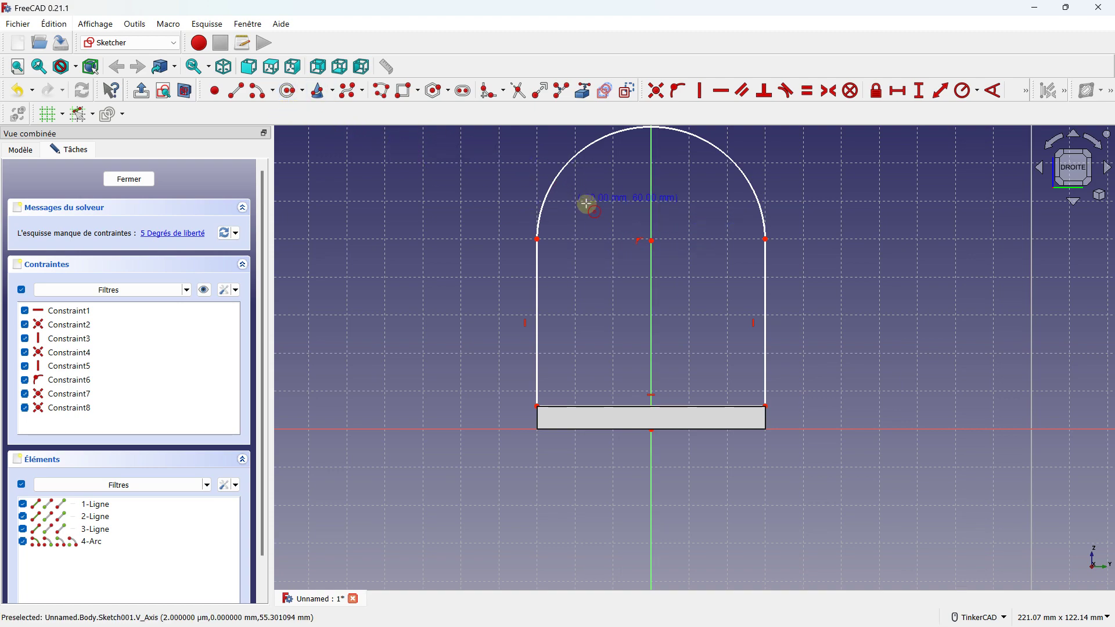
Draw a hole circle at the arc's centre and constrain its radius to 16 mm
left_click(651, 240)
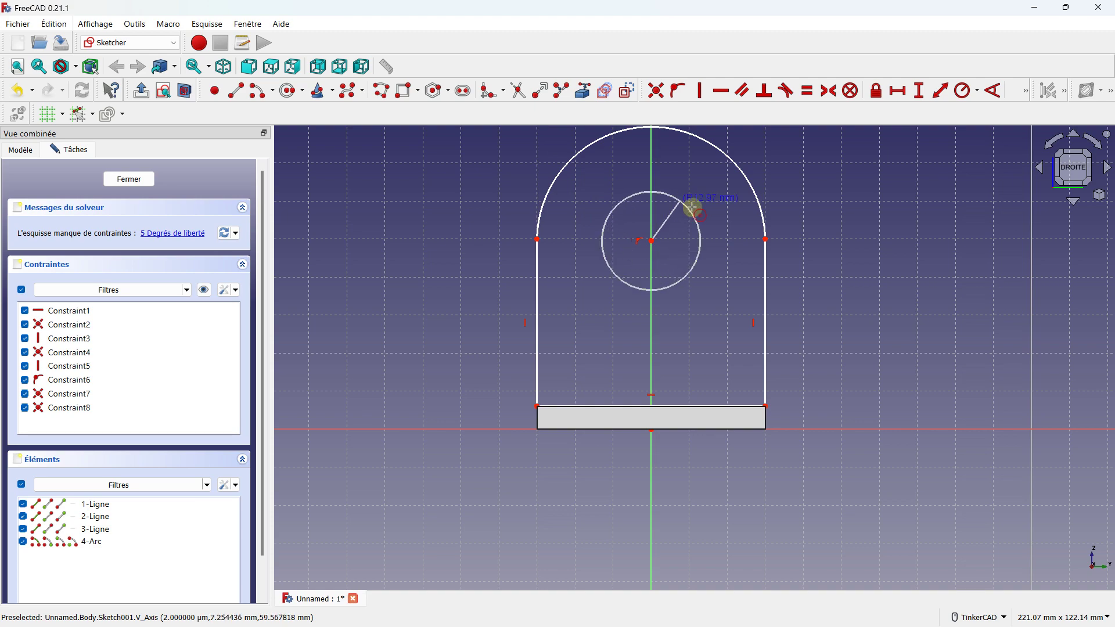
left_click(713, 239)
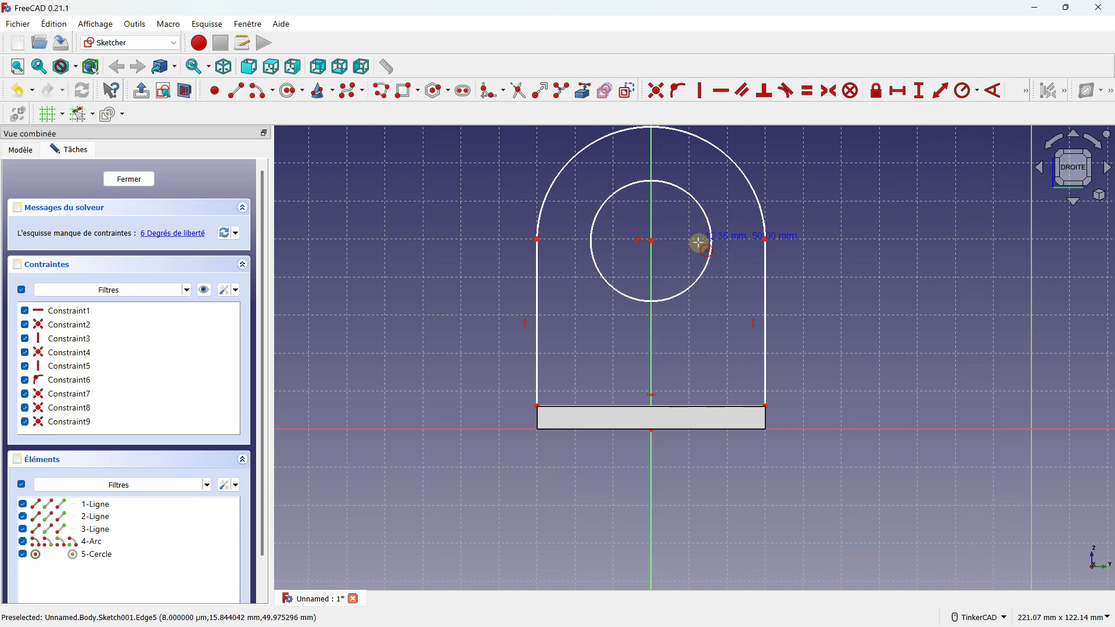
left_click(694, 203)
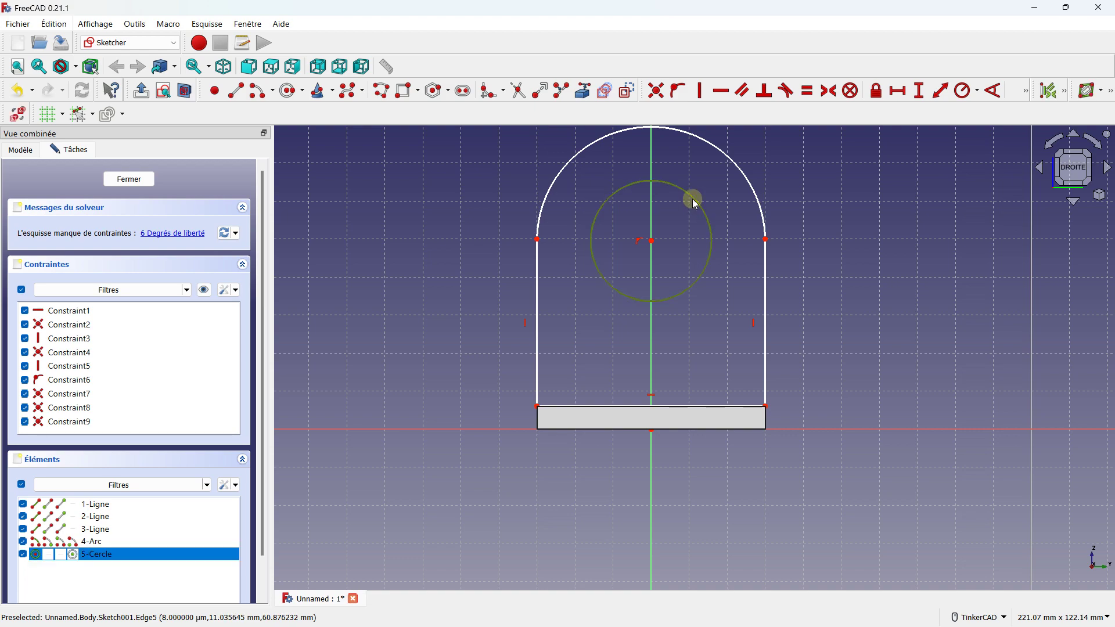
left_click(962, 92)
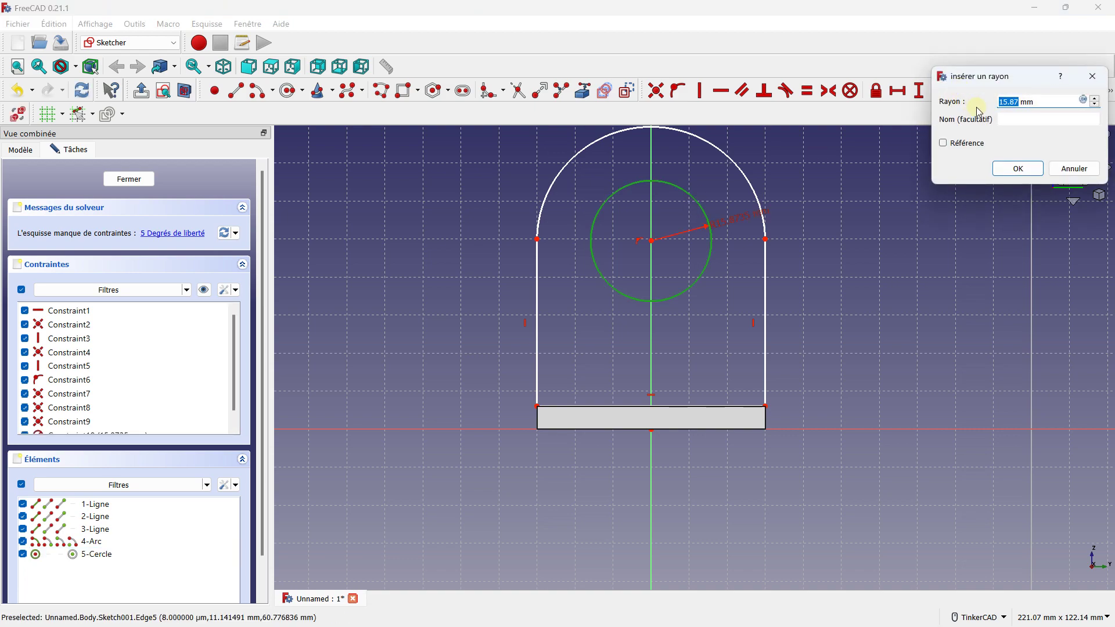
key("Caps_Lock")
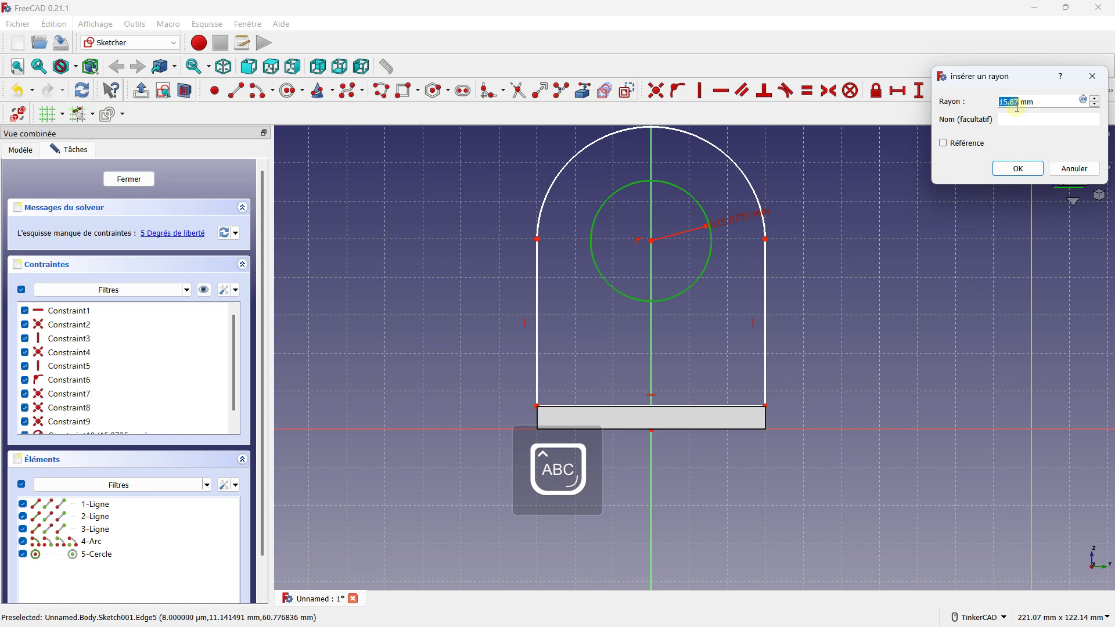
type("16")
key("Return")
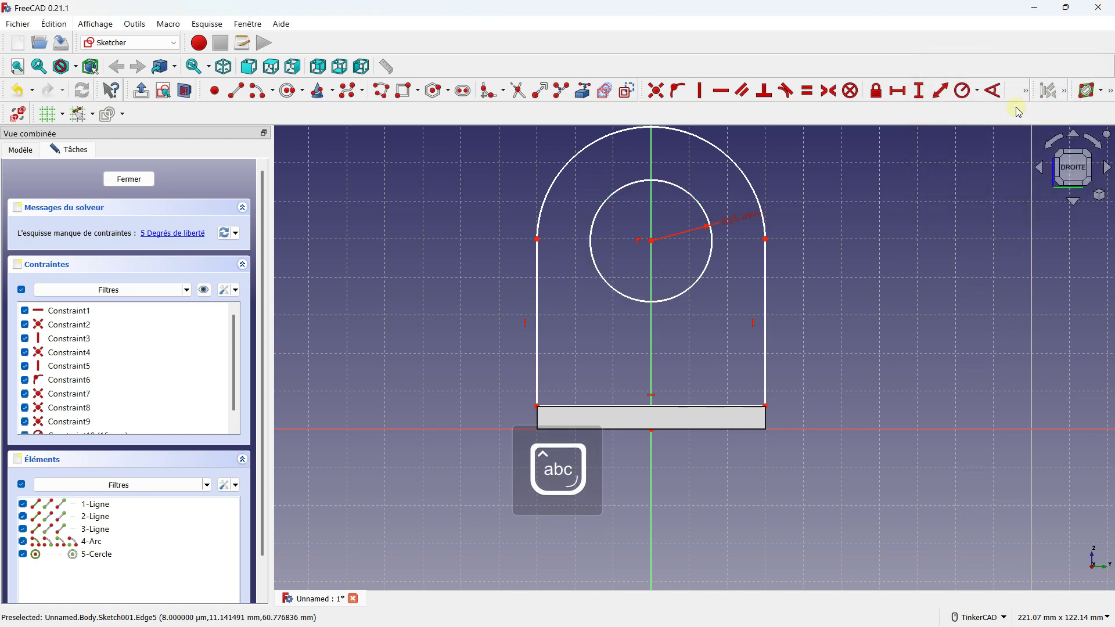
scroll(696, 239, "down", 2)
Close the lug sketch and pad it 6 mm symmetric to its plane
right_click_drag(648, 327, 671, 369)
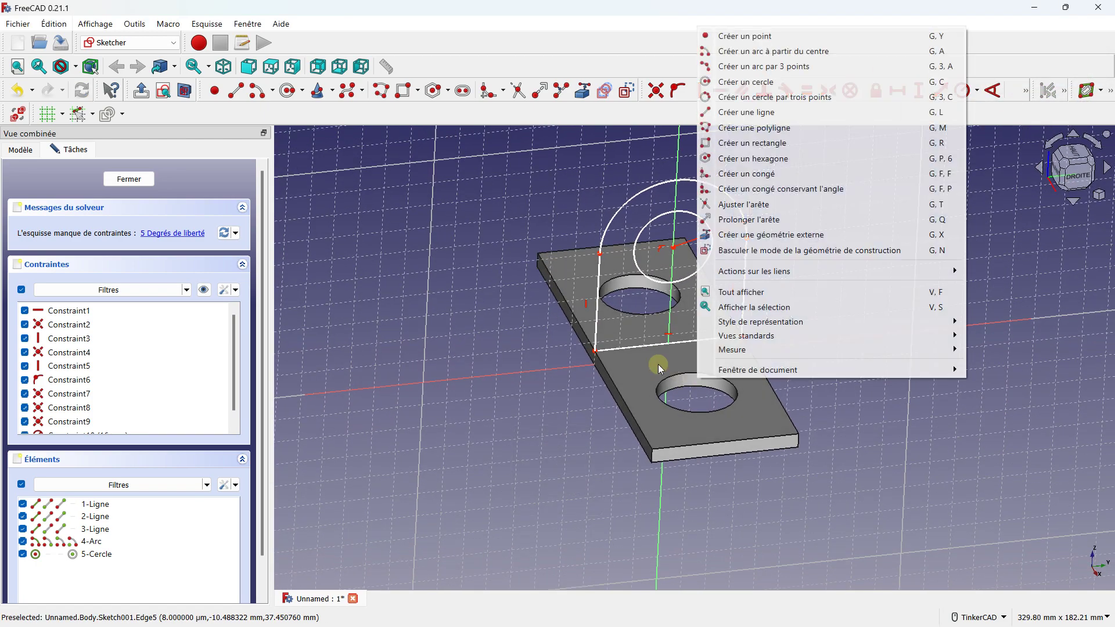
mouse_move(601, 315)
middle_mouse_down()
mouse_move(461, 318)
mouse_move(486, 295)
middle_mouse_up()
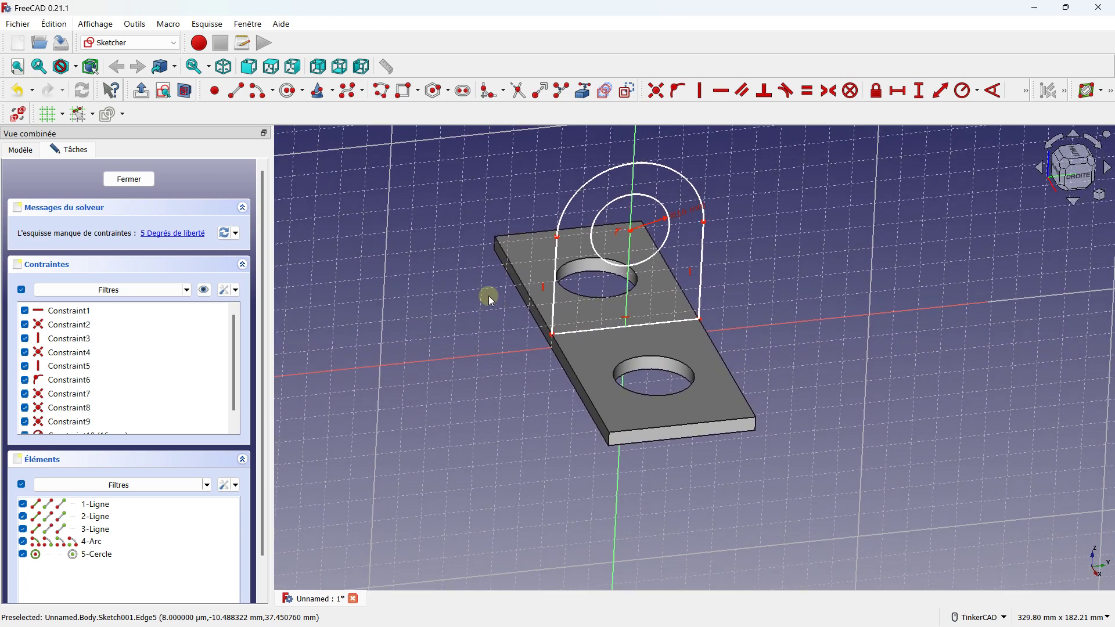
left_click(129, 180)
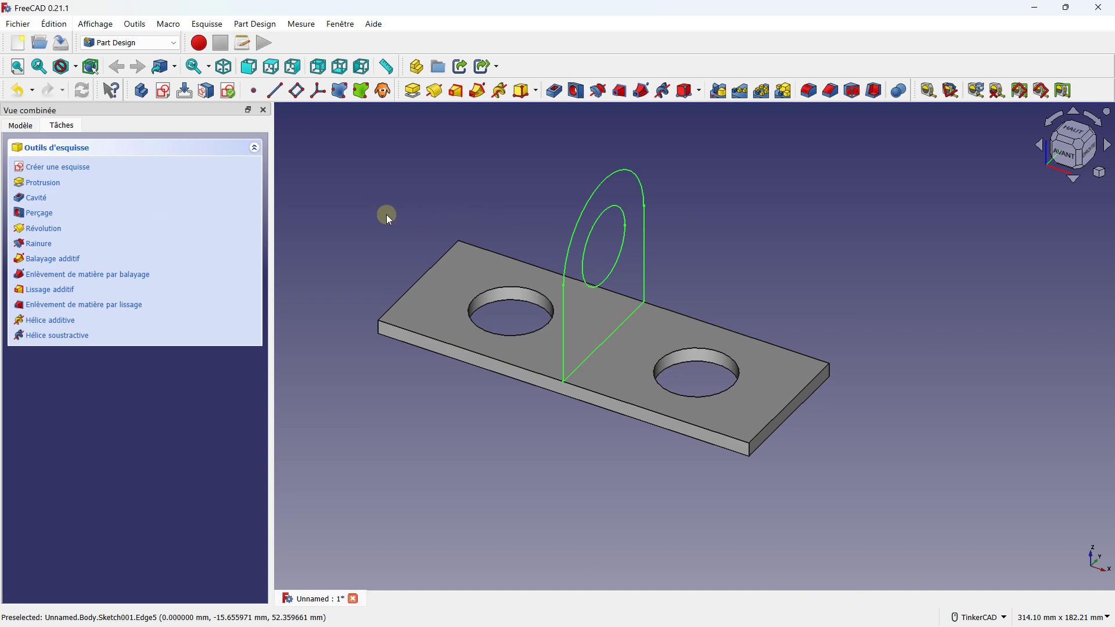
left_click(50, 182)
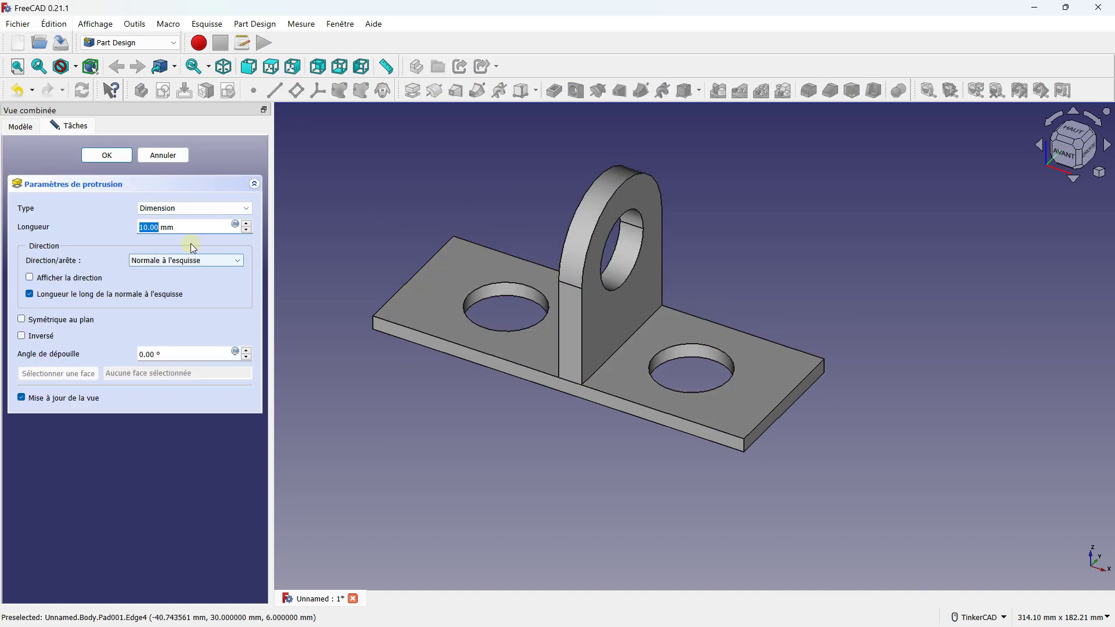
left_click(193, 261)
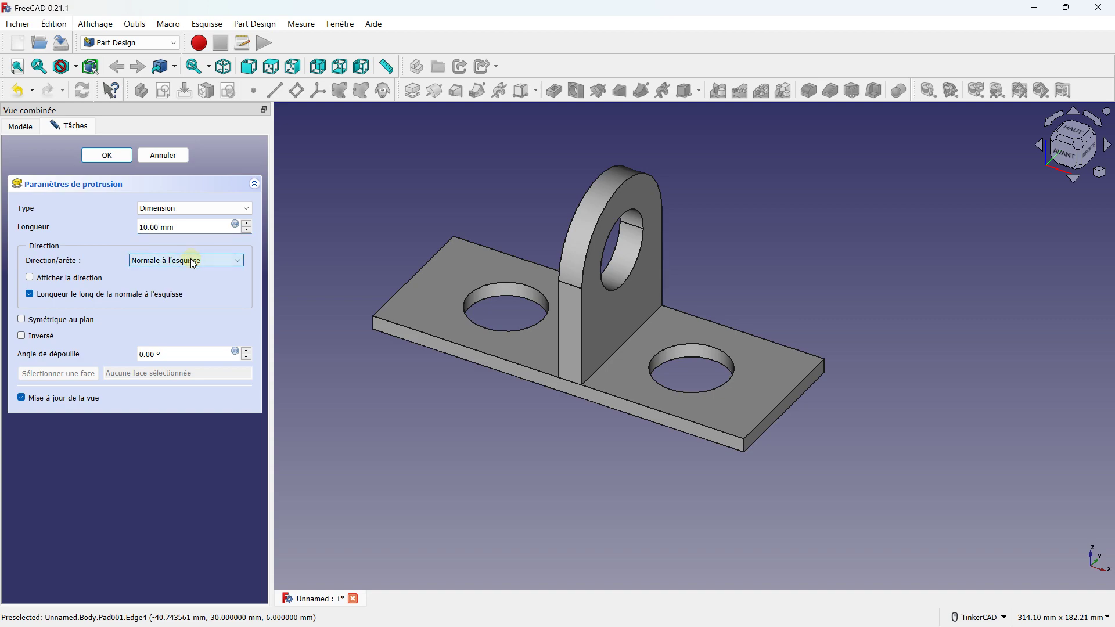
left_click(21, 319)
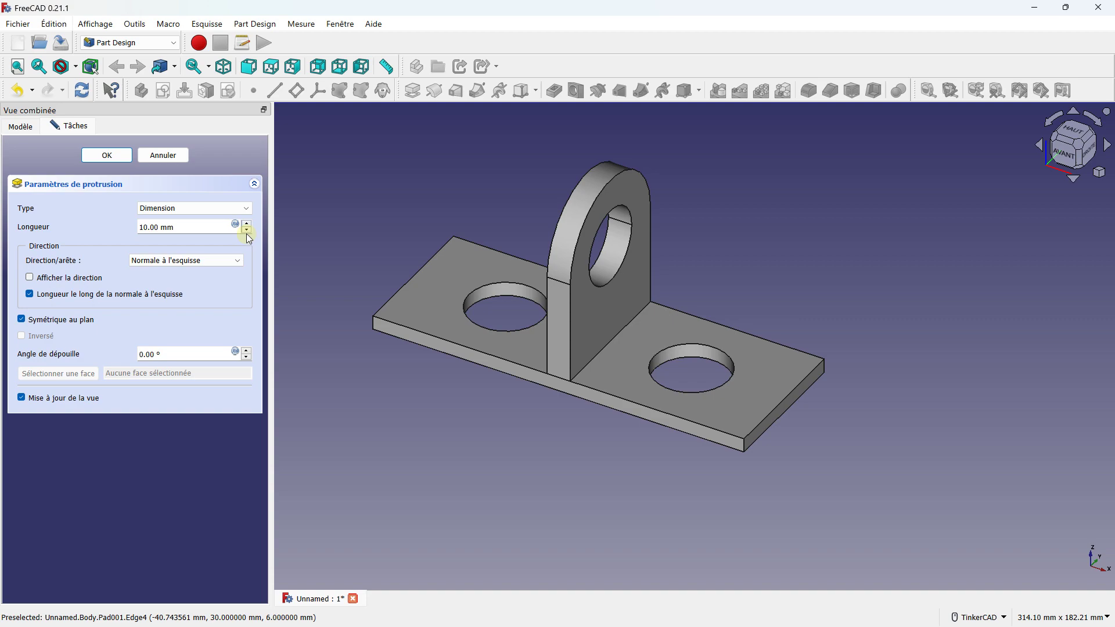
left_click(247, 230)
left_click(247, 230)
left_click(107, 155)
Orbit to a low side view and select a face of the part
mouse_move(556, 430)
right_mouse_down()
mouse_move(625, 379)
mouse_move(591, 473)
mouse_move(763, 402)
mouse_move(866, 448)
mouse_move(575, 421)
mouse_move(626, 402)
mouse_move(677, 344)
right_mouse_up()
right_click(677, 344)
left_click(497, 420)
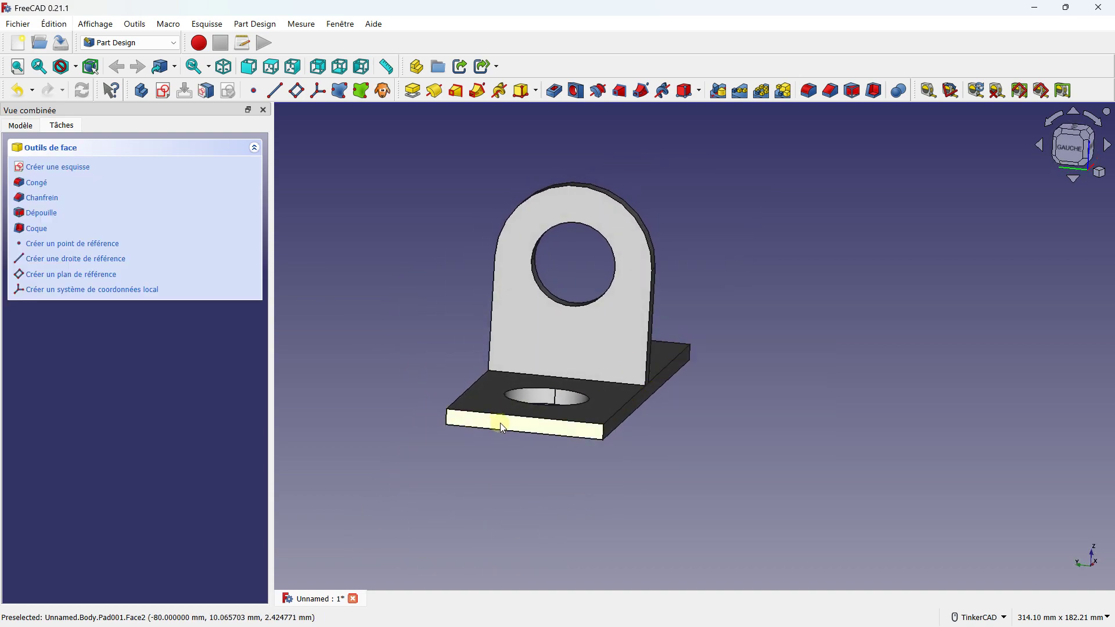
On the selected face, sketch a roughly 60 × 40 mm rectangle below the horizontal axis, grid shown
left_click(164, 91)
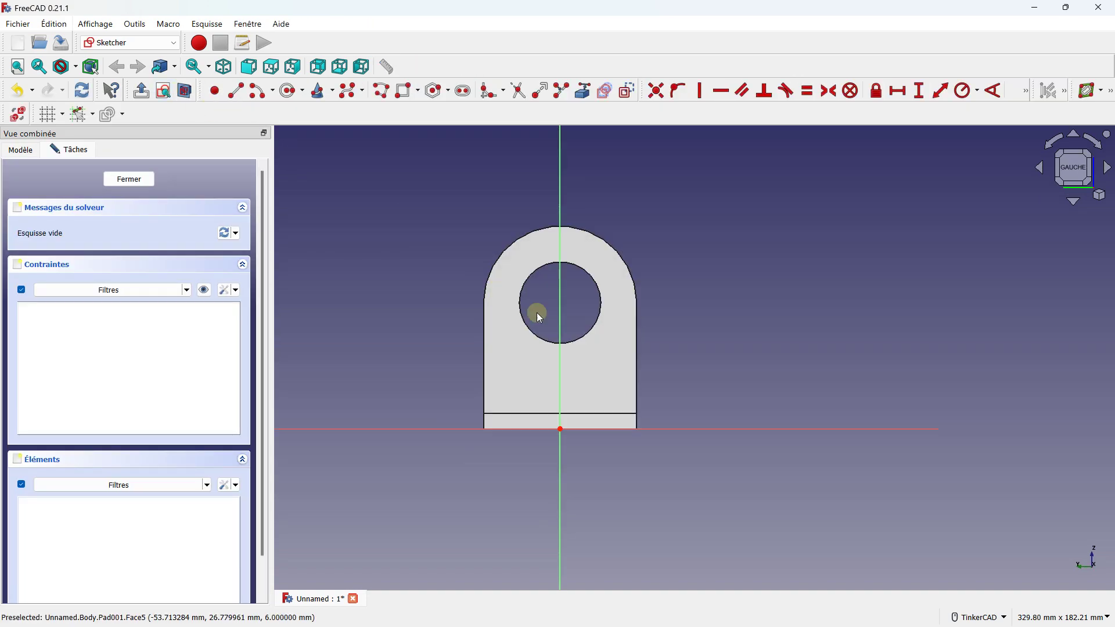
scroll(622, 476, "up", 3)
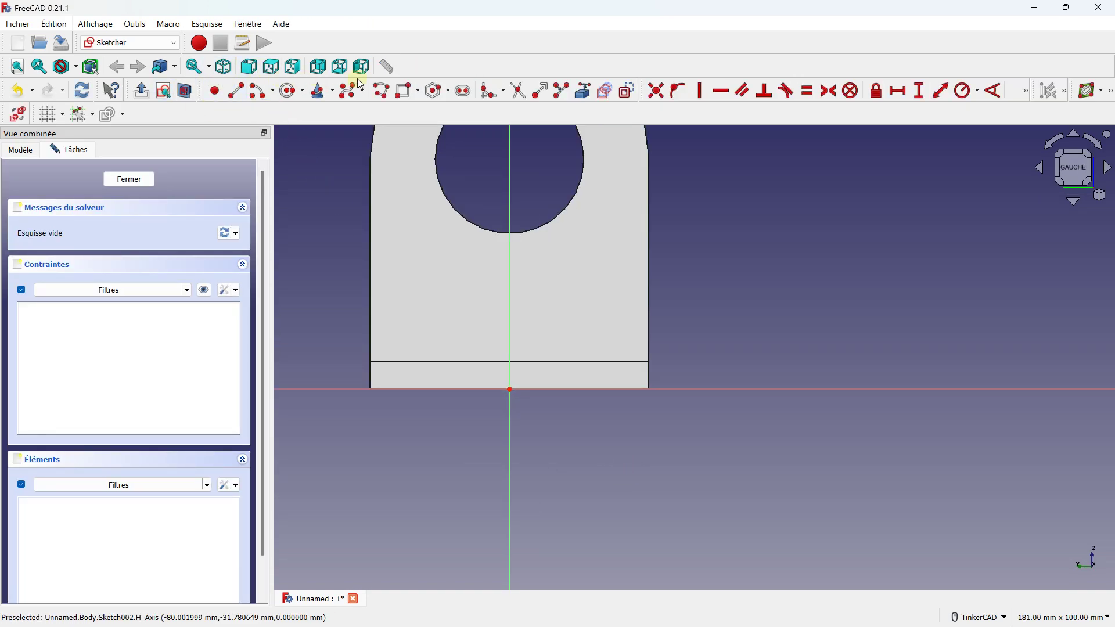
left_click(422, 91)
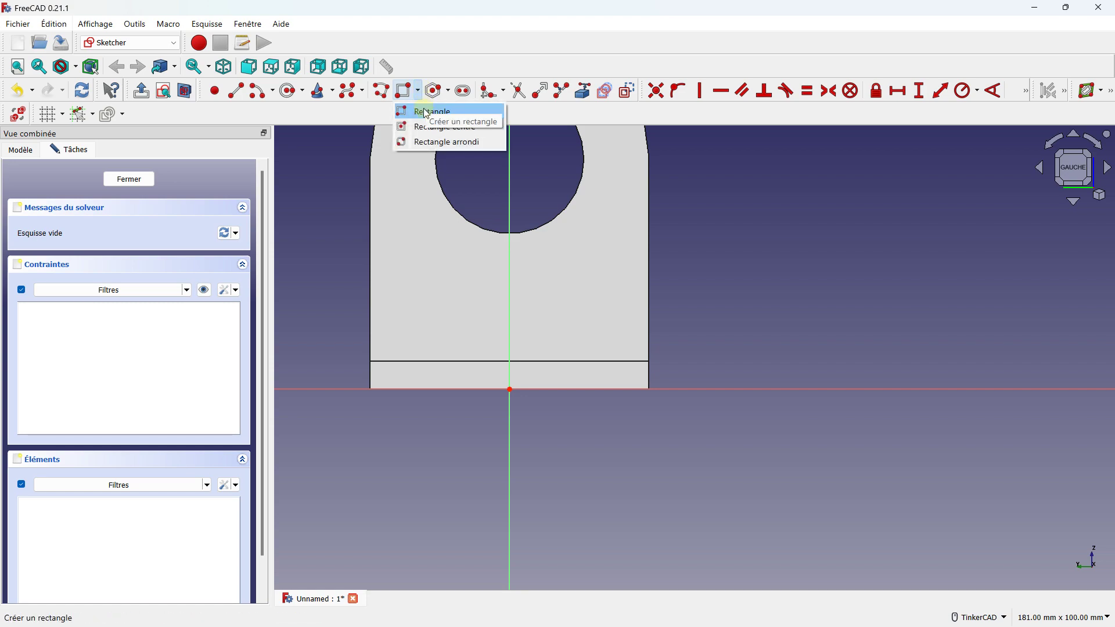
left_click(424, 108)
left_click(54, 116)
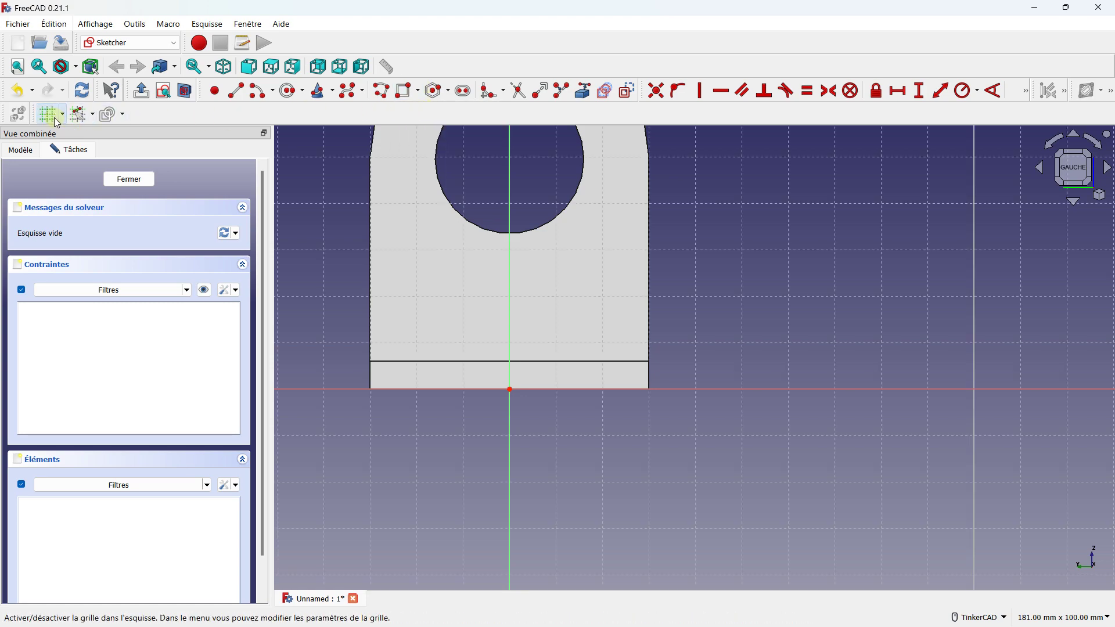
left_click(371, 390)
scroll(651, 490, "down", 4)
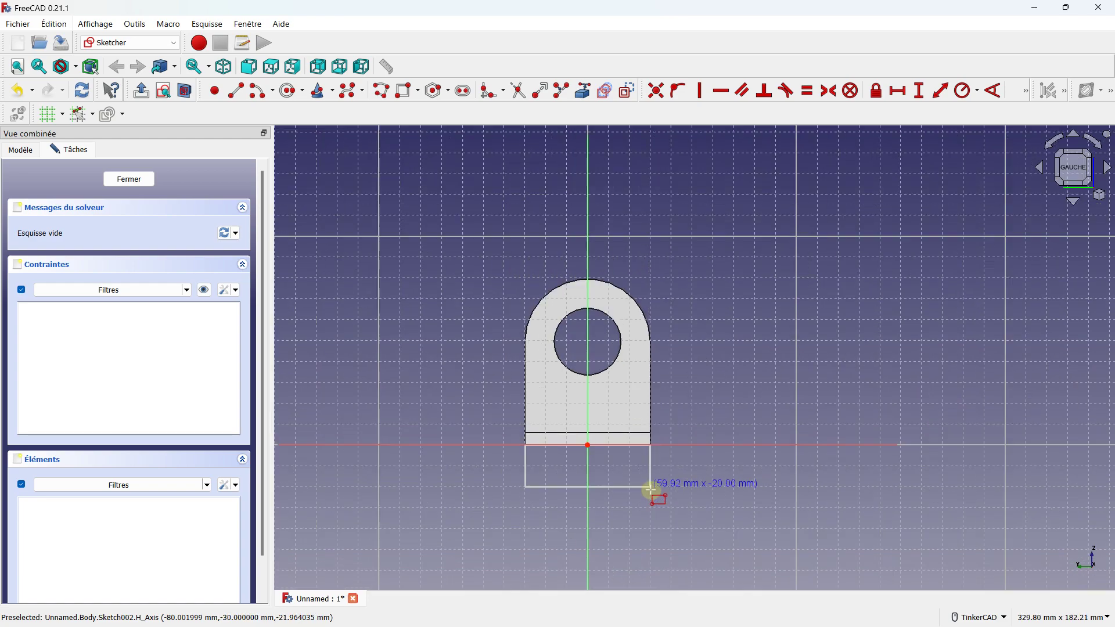
scroll(647, 530, "up", 1)
scroll(647, 529, "up", 2)
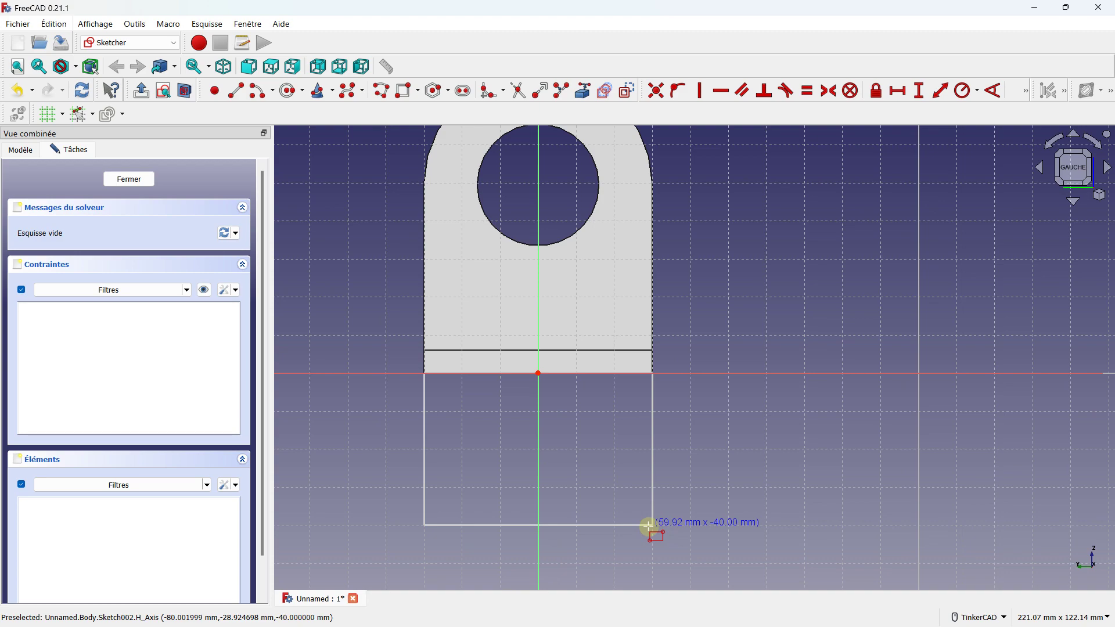
left_click(649, 526)
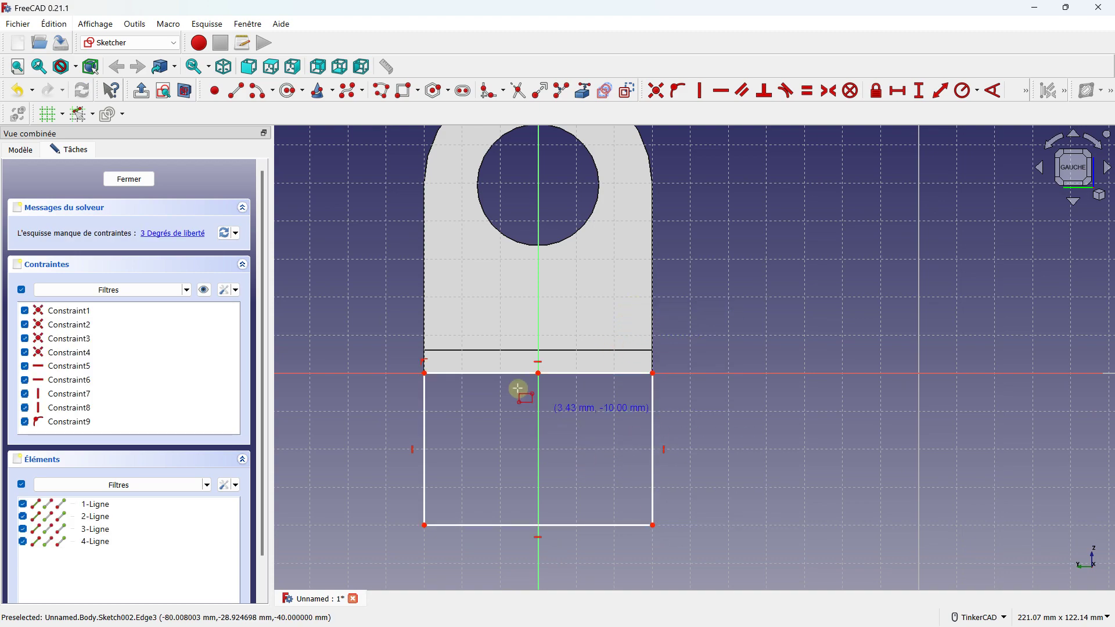
scroll(511, 378, "down", 1)
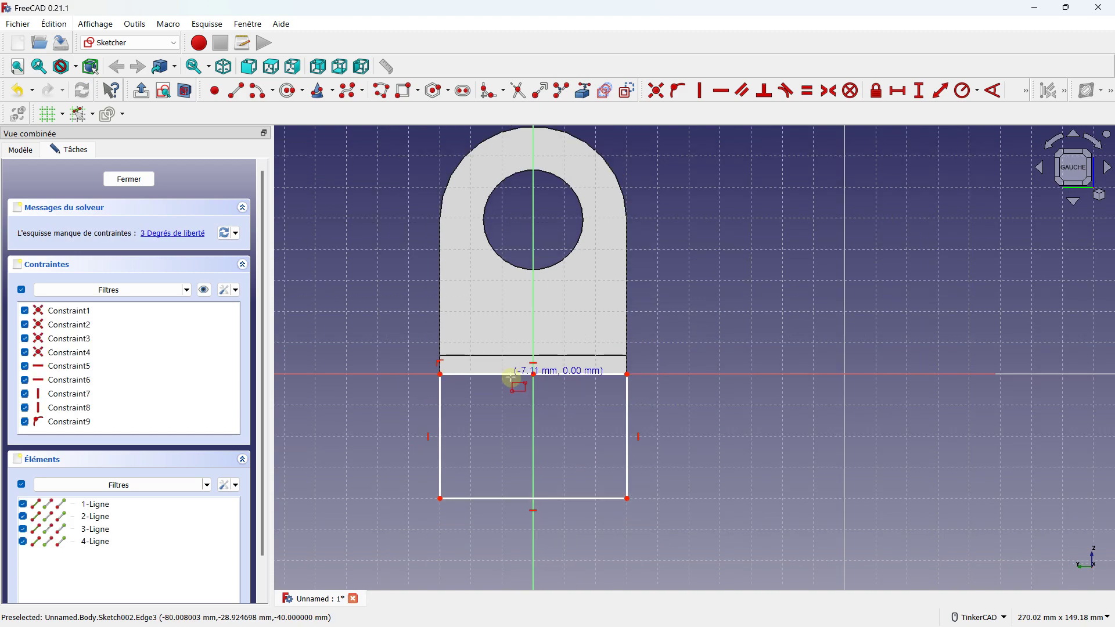
Draw a centre-and-endpoints semicircular arc between the rectangle's bottom corners
left_click(272, 91)
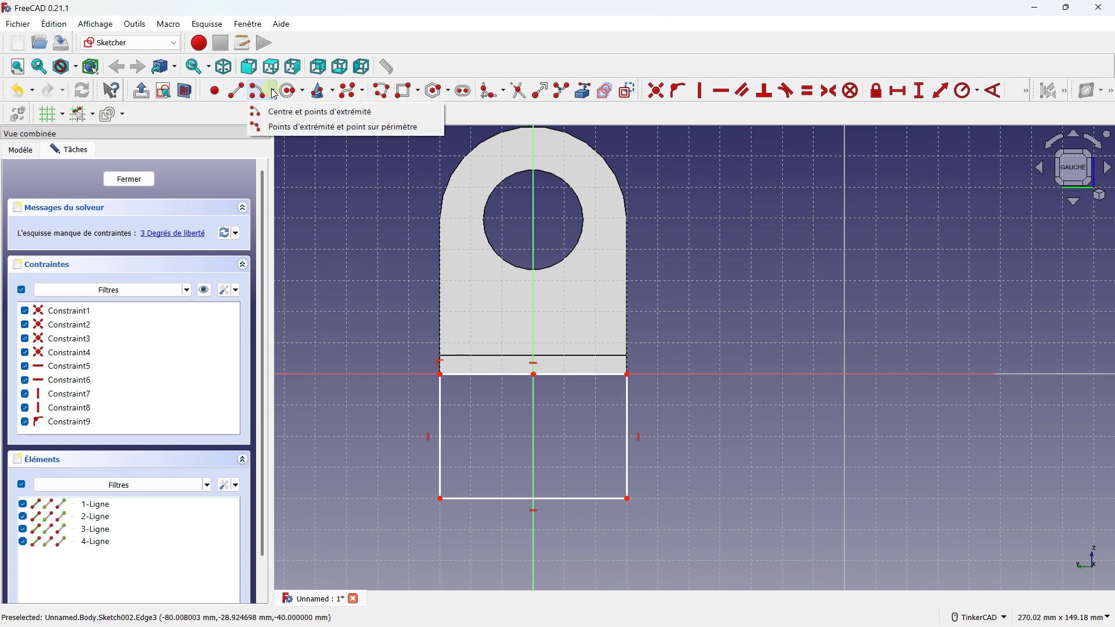
left_click(273, 110)
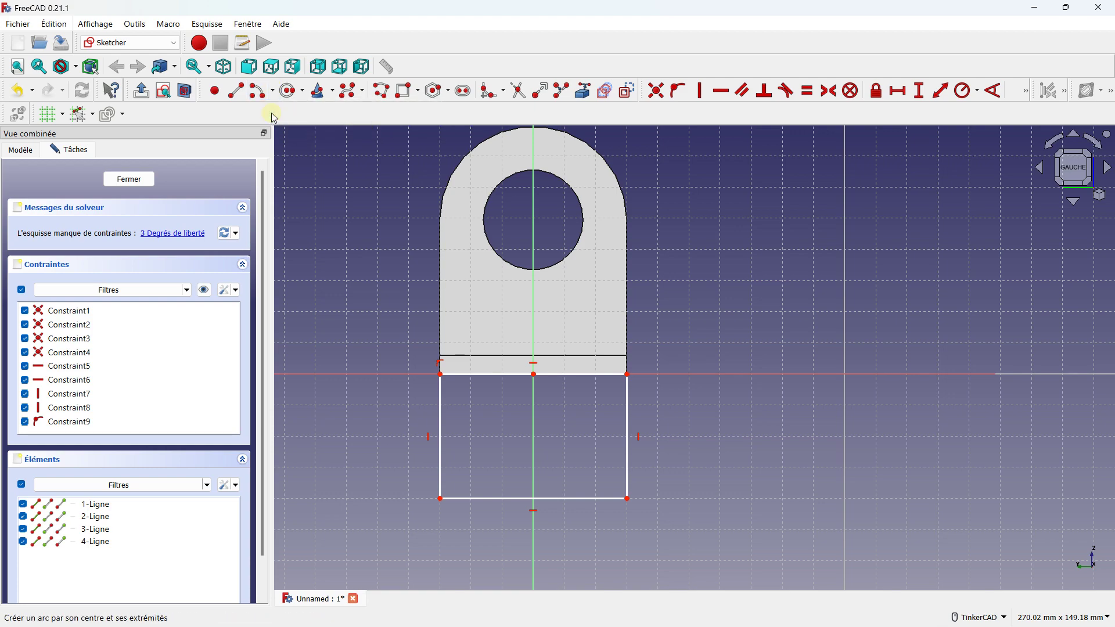
left_click(533, 499)
left_click(627, 498)
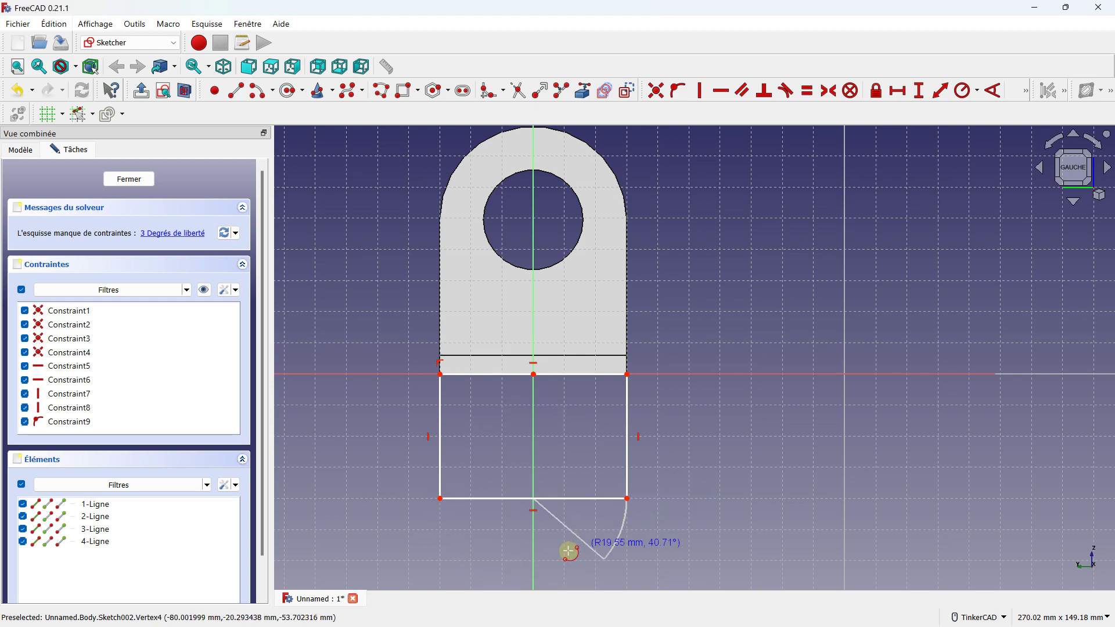
scroll(443, 497, "down", 2)
left_click(442, 497)
scroll(478, 498, "up", 2)
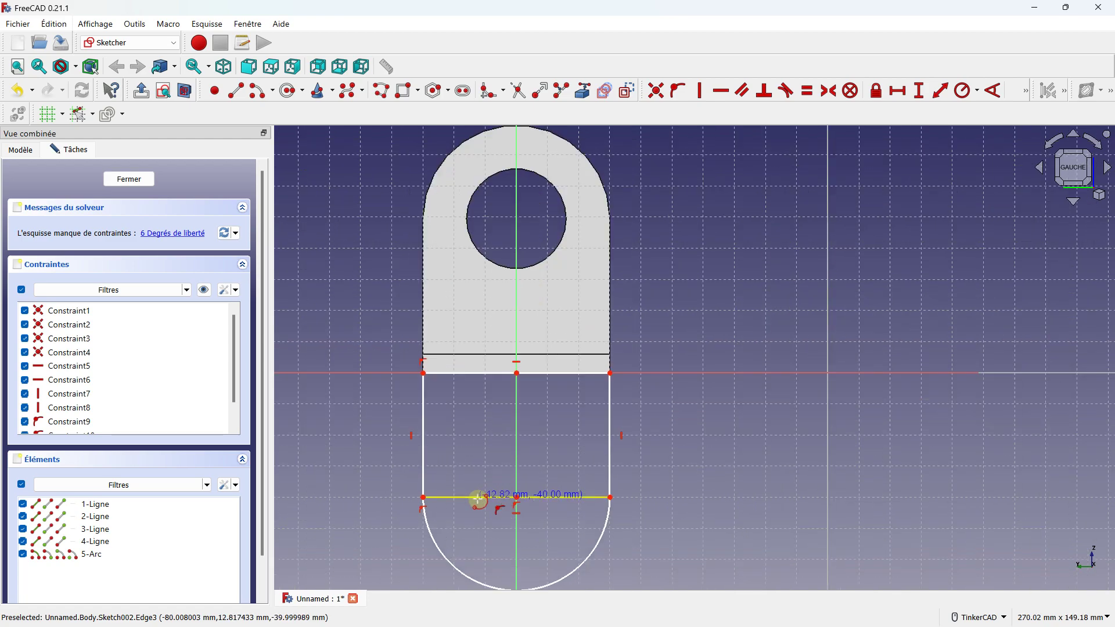
Delete the rectangle's straight bottom line, leaving the arc as the rounded end
left_click(476, 497)
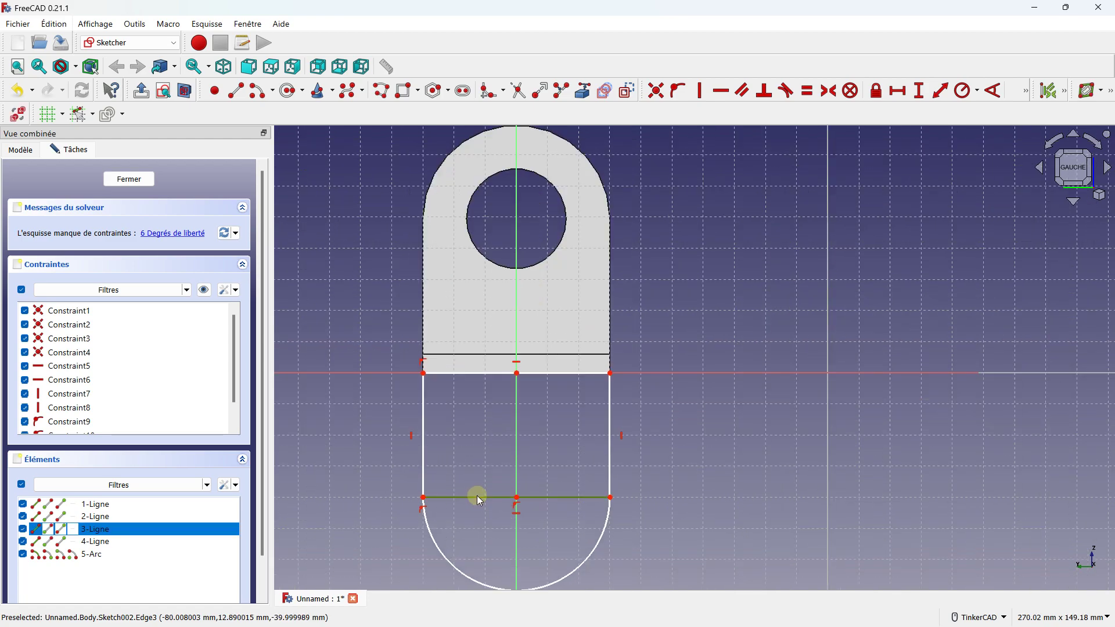
key("Delete")
scroll(477, 498, "down", 1)
scroll(480, 468, "down", 1)
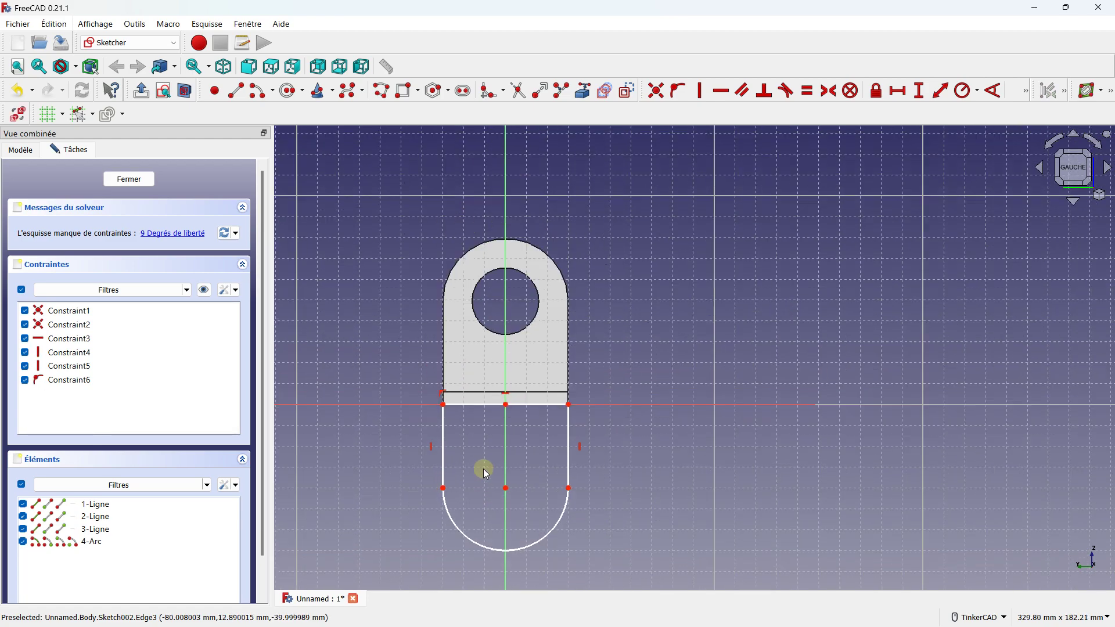
left_click(287, 90)
scroll(441, 439, "up", 1)
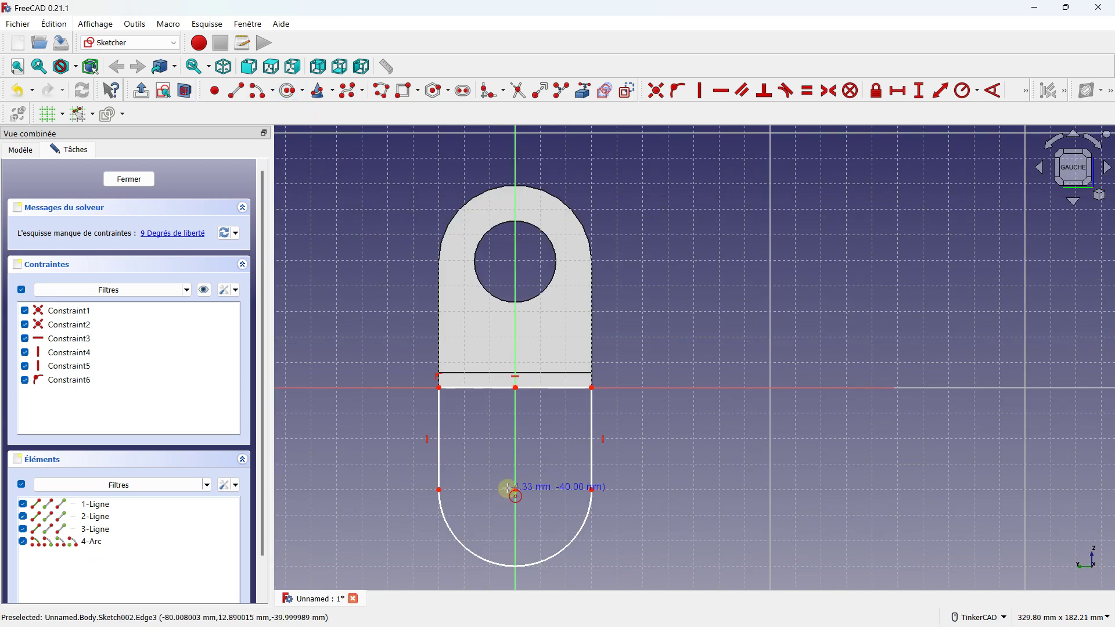
Add a hole circle at the arc's centre, dimensioned 21 mm, then change its radius to 16 mm
left_click(515, 490)
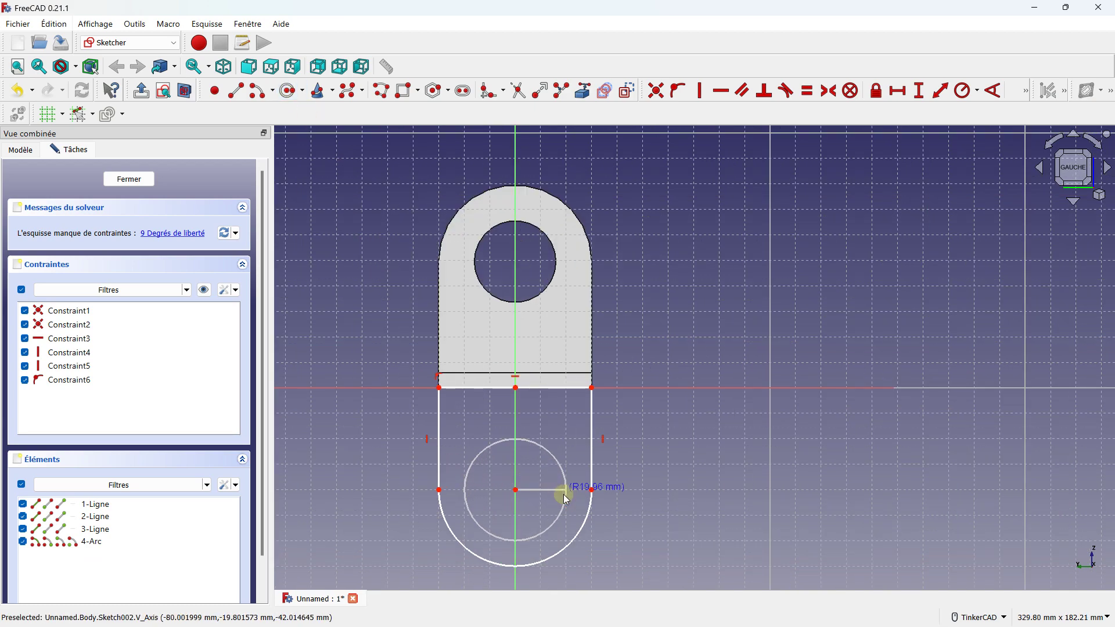
left_click(566, 488)
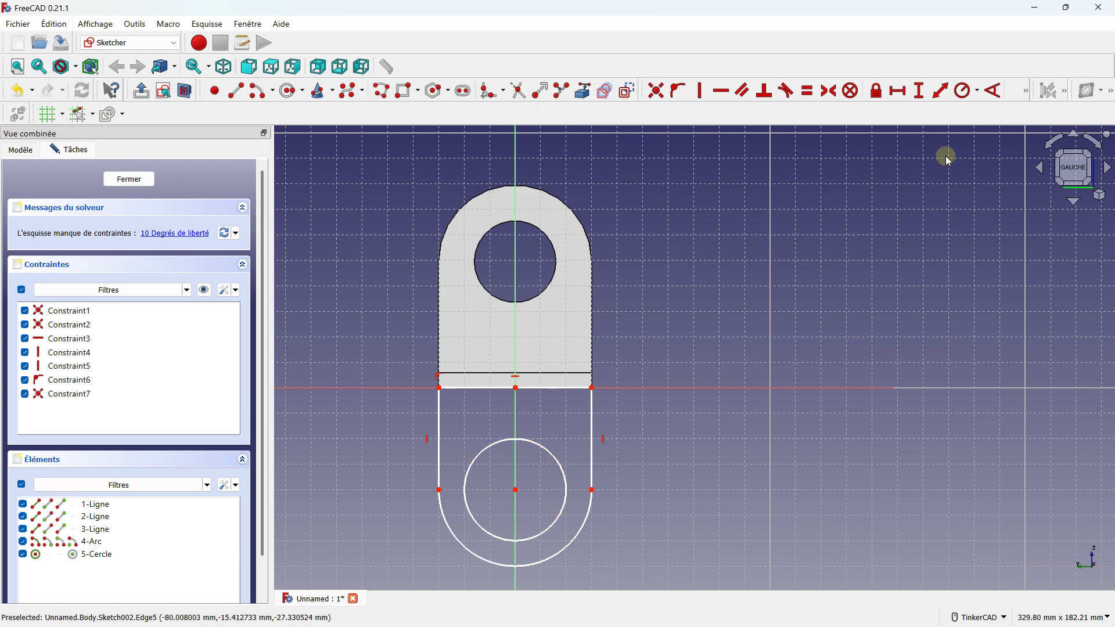
left_click(553, 459)
type("2")
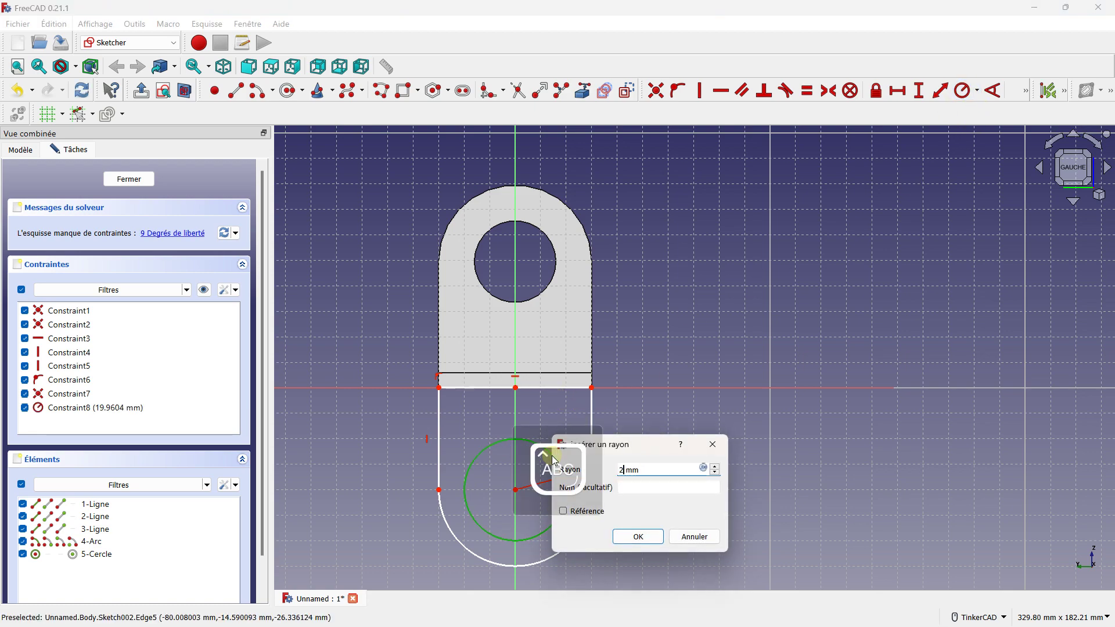
type("1")
key("Return")
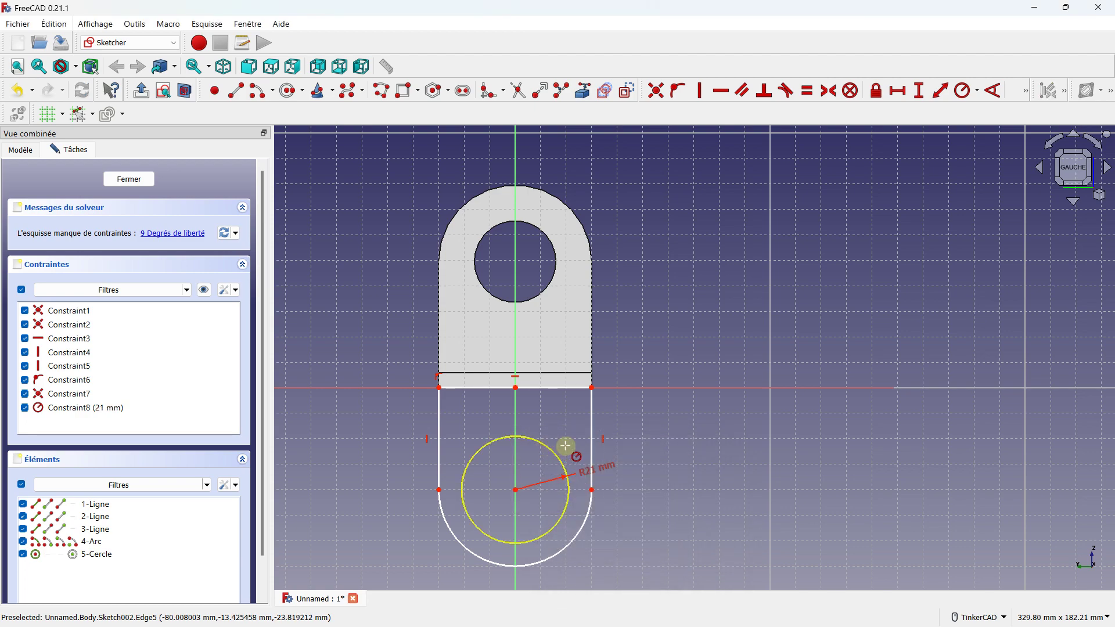
double_click(591, 469)
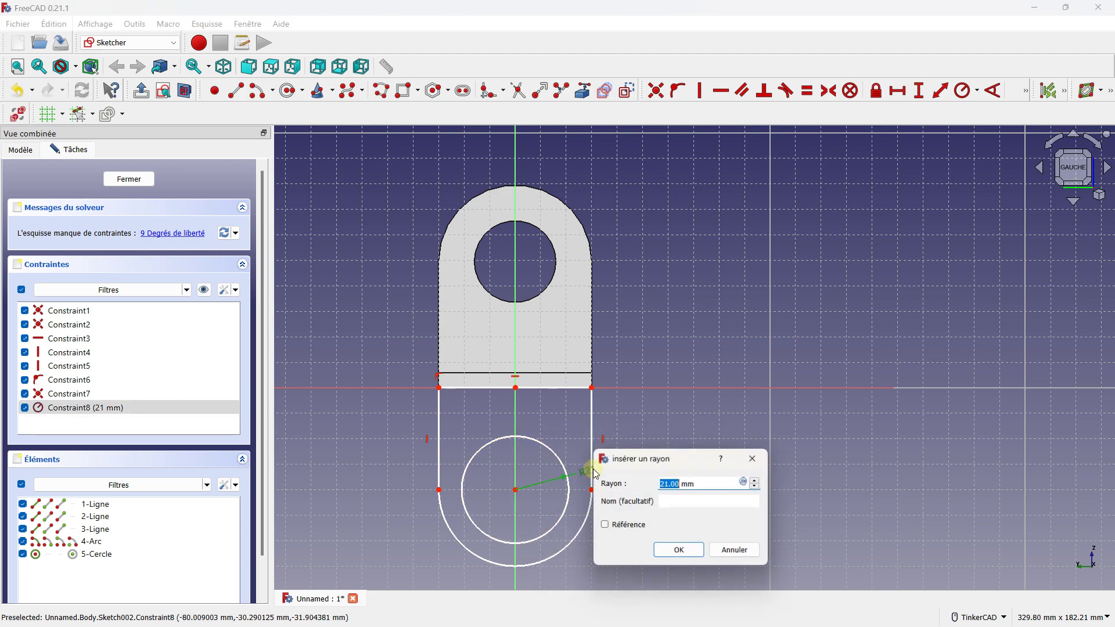
type("16")
key("Return")
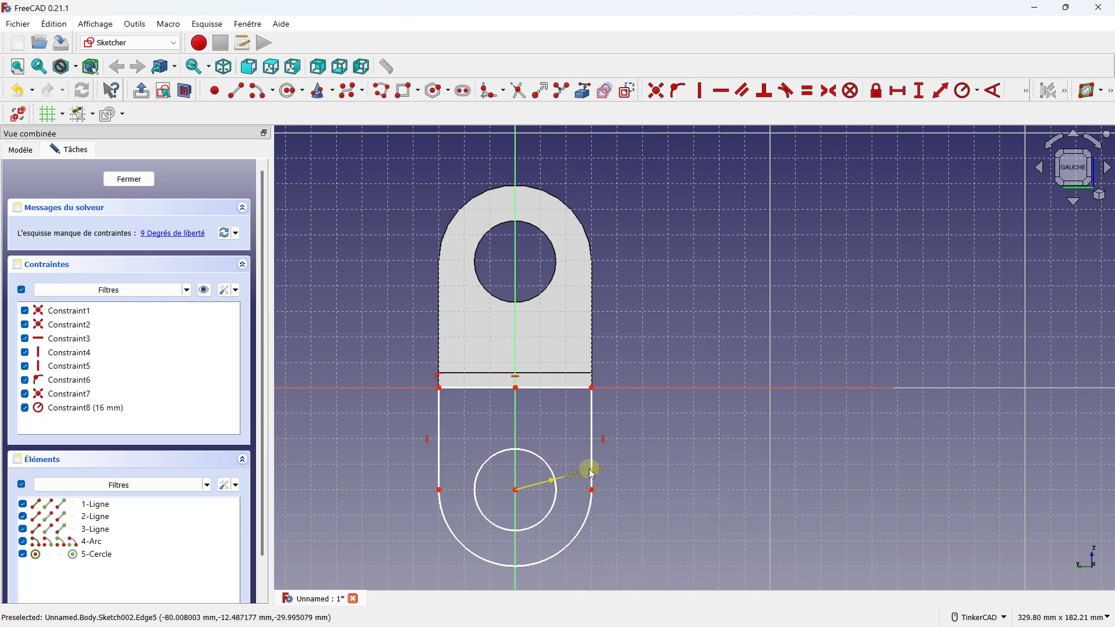
mouse_move(604, 486)
right_mouse_down()
mouse_move(626, 286)
mouse_move(682, 263)
mouse_move(671, 253)
right_mouse_up()
Leave the sketch, then start a pad of it and cancel it
left_click(116, 178)
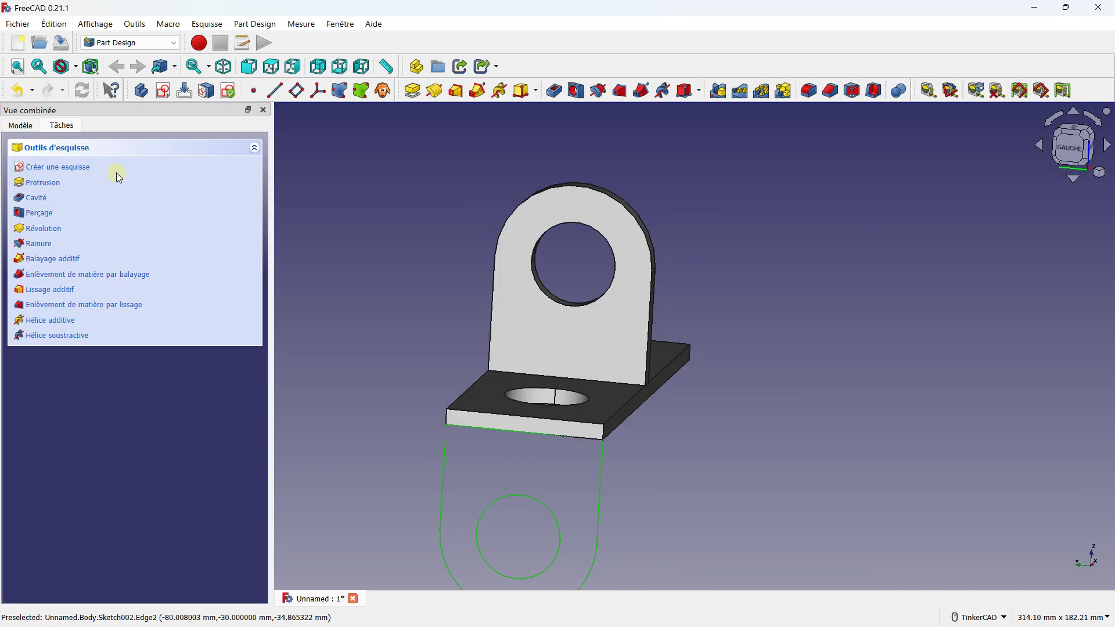
right_click_drag(567, 401, 515, 388)
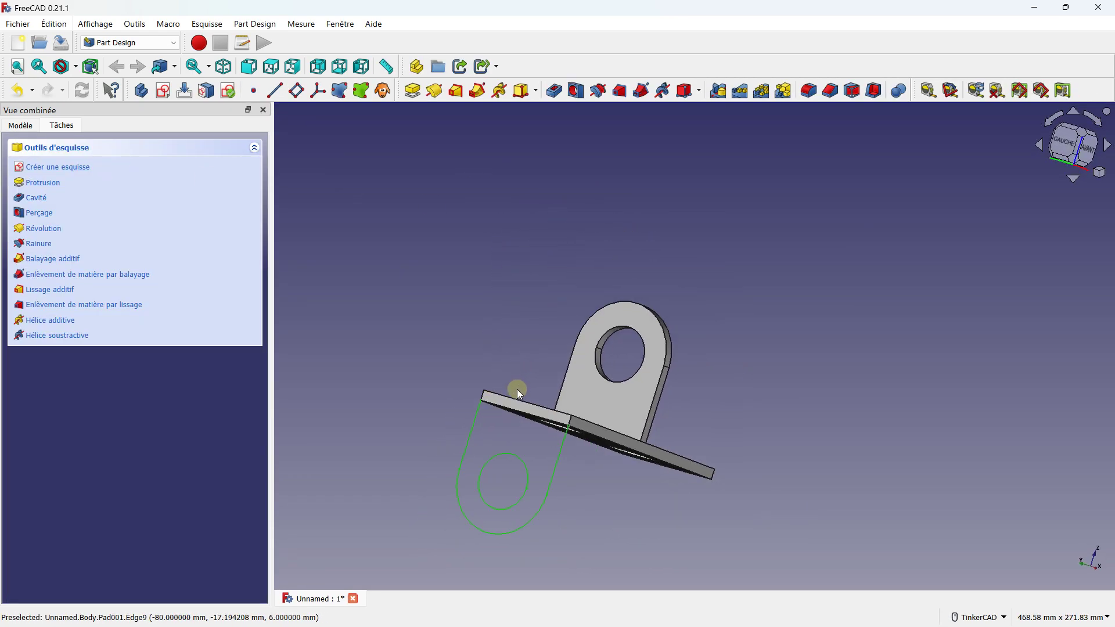
left_click(46, 183)
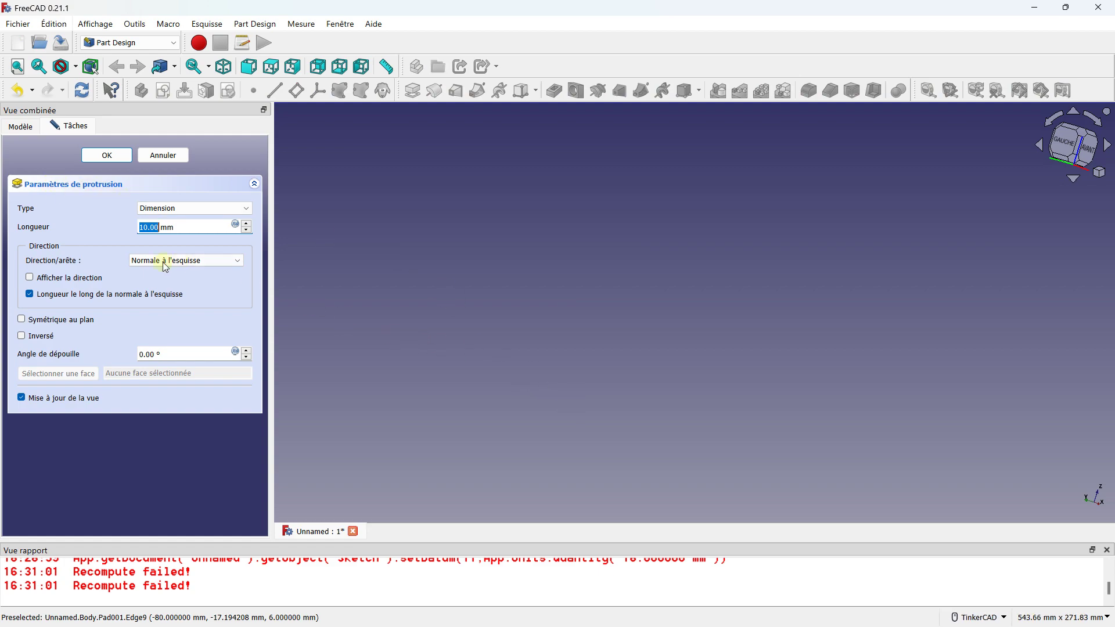
left_click(176, 153)
Zoom and centre the bracket, close the report panel and show the model tree
scroll(501, 365, "up", 5)
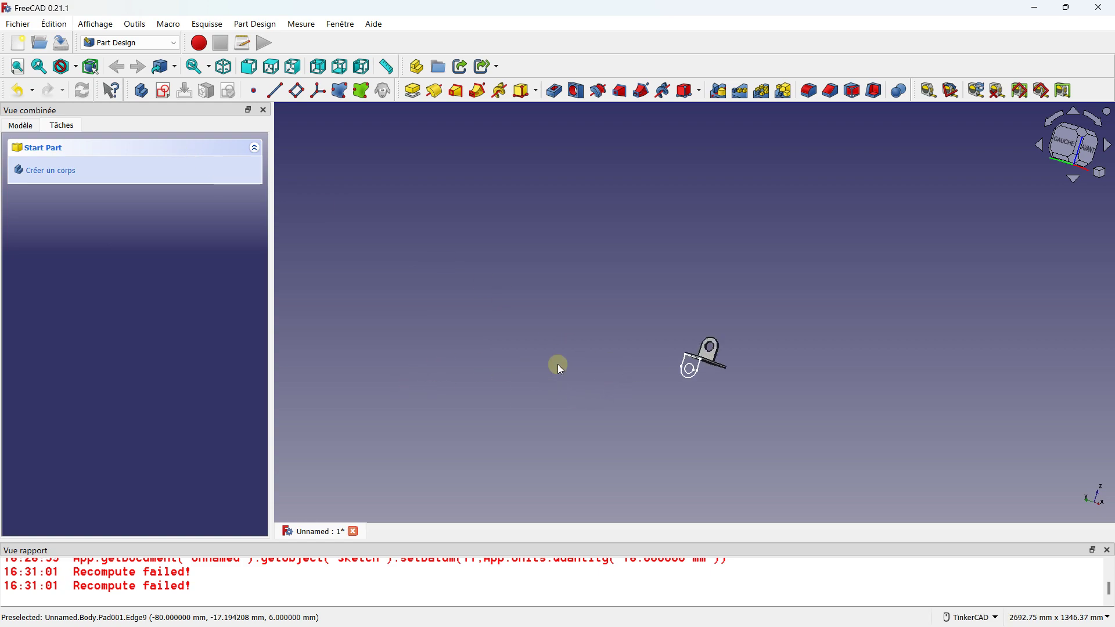
scroll(523, 366, "up", 3)
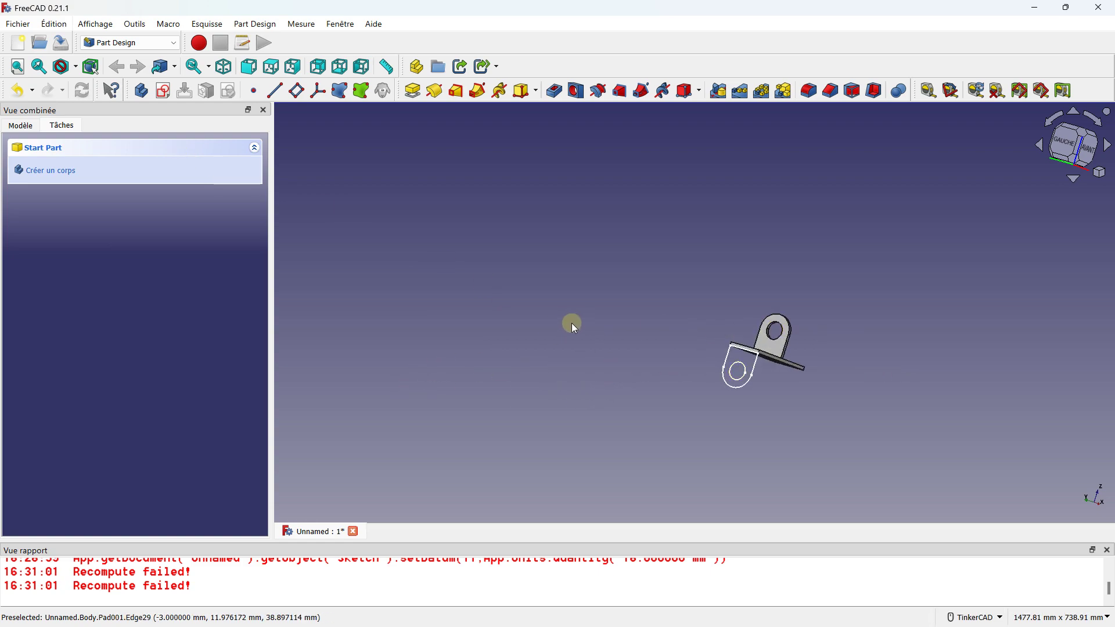
middle_click_drag(747, 326, 591, 317)
scroll(593, 342, "up", 3)
scroll(594, 346, "up", 2)
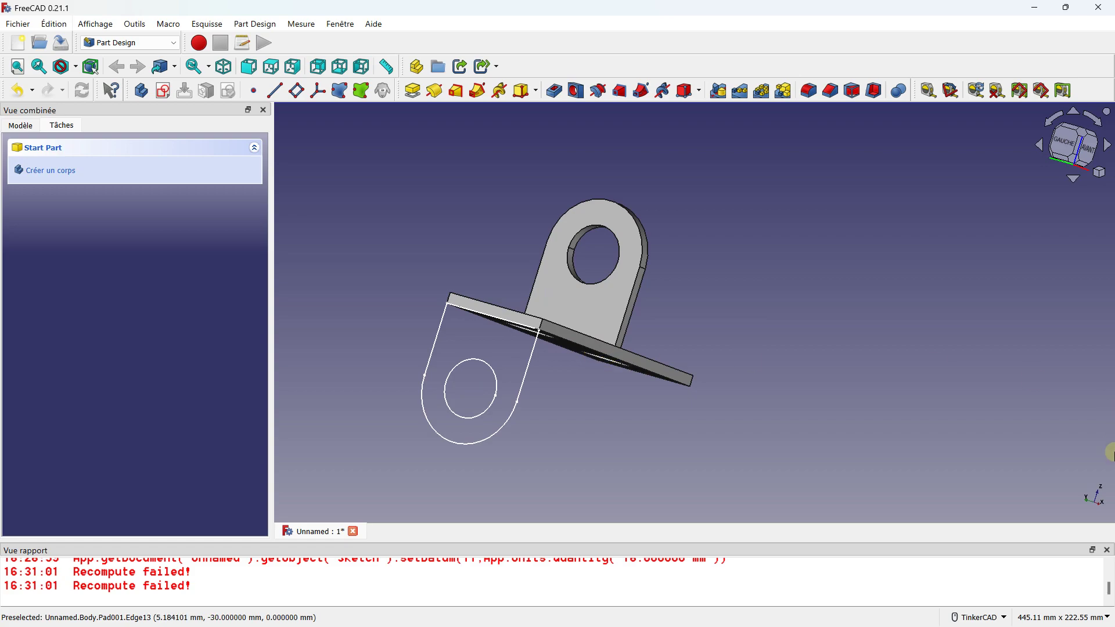
left_click(1108, 550)
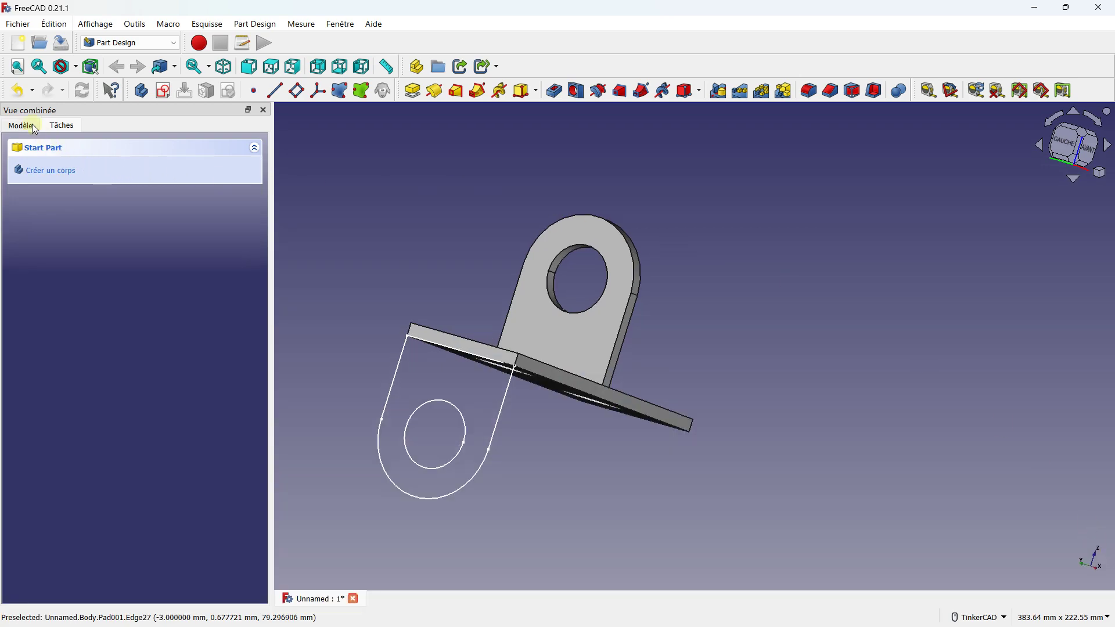
left_click(29, 125)
double_click(80, 211)
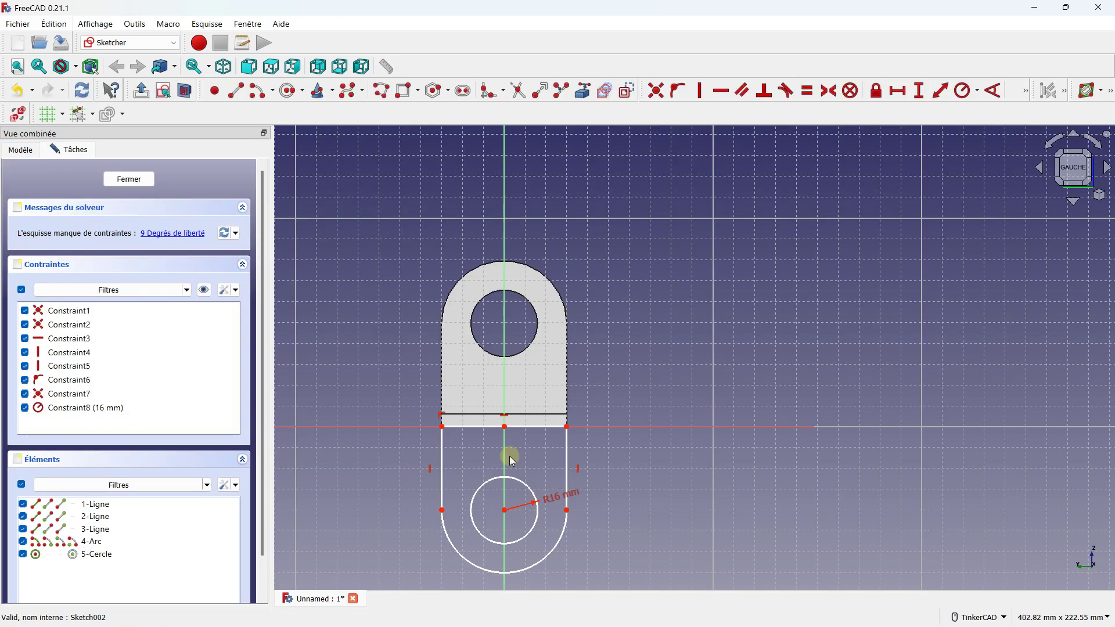
scroll(501, 413, "up", 3)
scroll(395, 313, "up", 3)
scroll(806, 291, "down", 5)
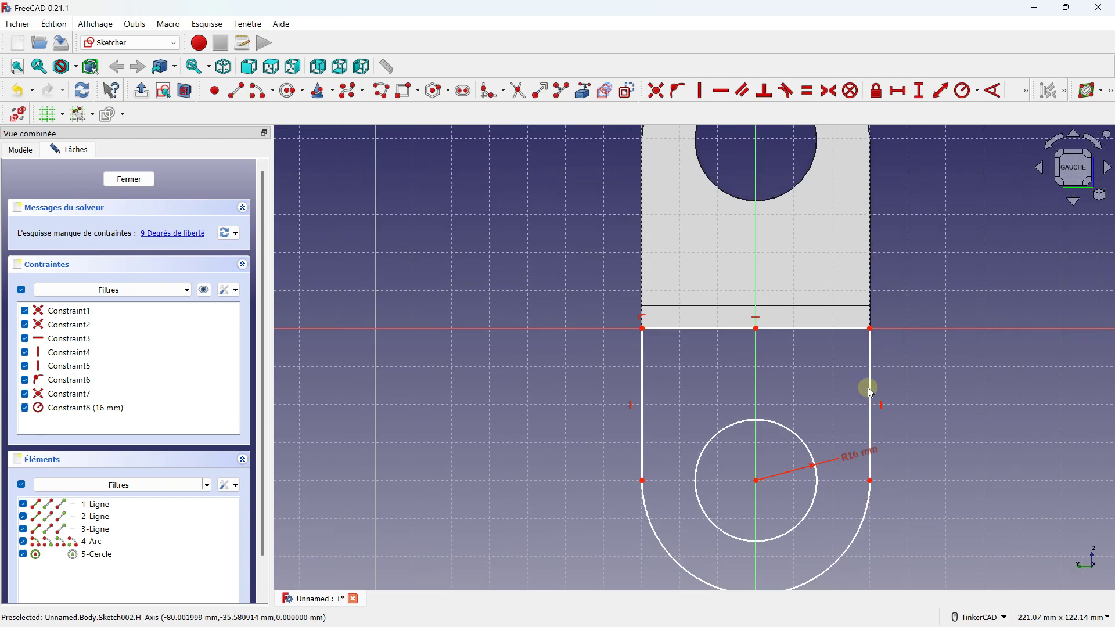
scroll(807, 506, "up", 1)
mouse_move(666, 275)
middle_mouse_down()
mouse_move(543, 304)
mouse_move(478, 350)
middle_mouse_up()
scroll(453, 323, "up", 5)
scroll(439, 325, "up", 5)
scroll(459, 378, "up", 4)
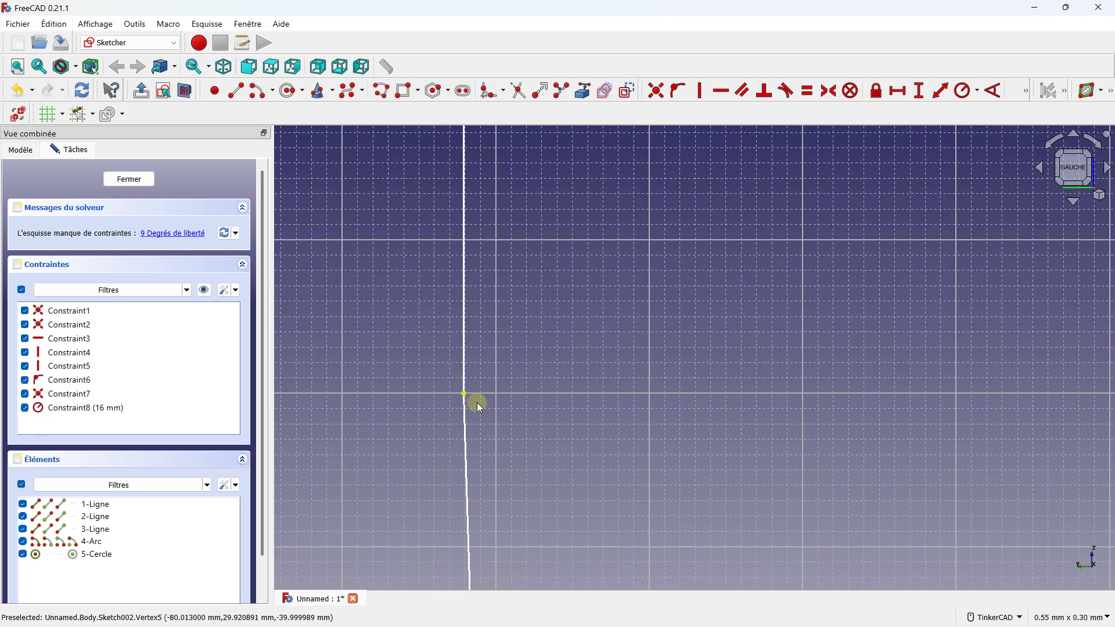
scroll(477, 401, "down", 5)
scroll(474, 399, "down", 7)
scroll(586, 411, "up", 3)
scroll(639, 366, "up", 3)
scroll(640, 366, "up", 4)
scroll(754, 270, "up", 5)
scroll(685, 232, "up", 5)
scroll(601, 246, "up", 5)
scroll(601, 245, "down", 2)
scroll(601, 312, "down", 3)
scroll(601, 327, "down", 5)
scroll(601, 327, "down", 5)
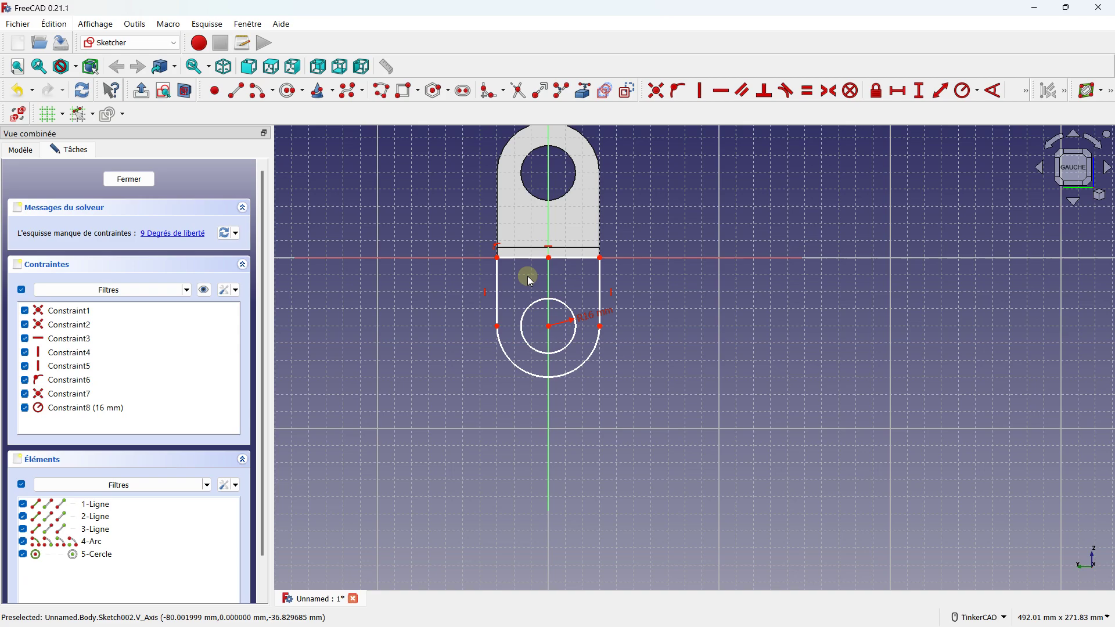
scroll(508, 237, "up", 5)
scroll(509, 243, "up", 5)
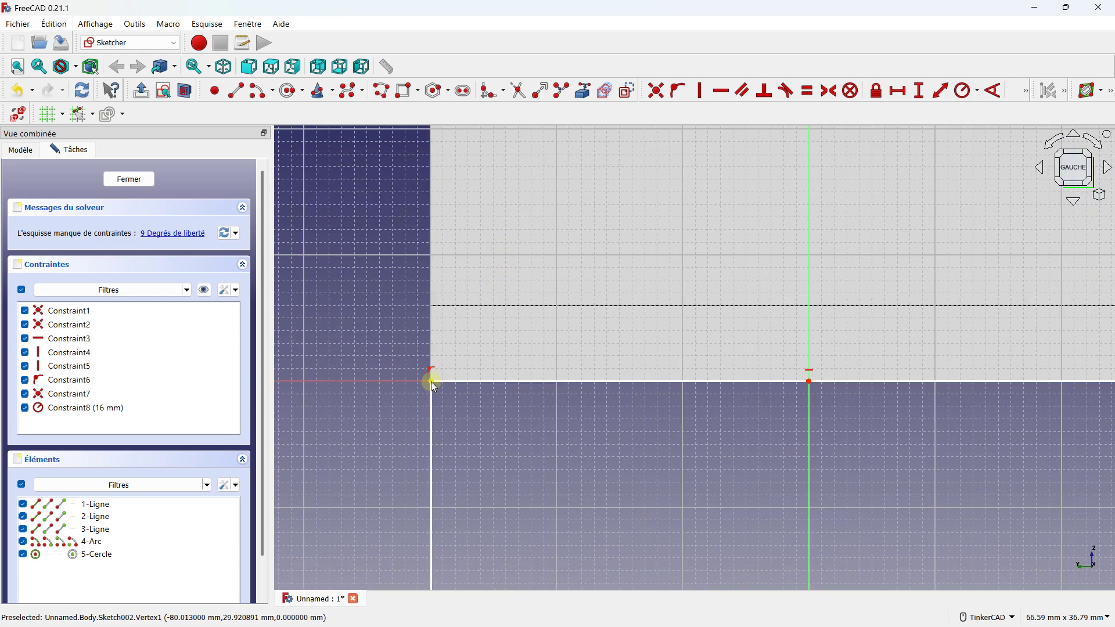
scroll(805, 378, "down", 5)
scroll(716, 382, "down", 3)
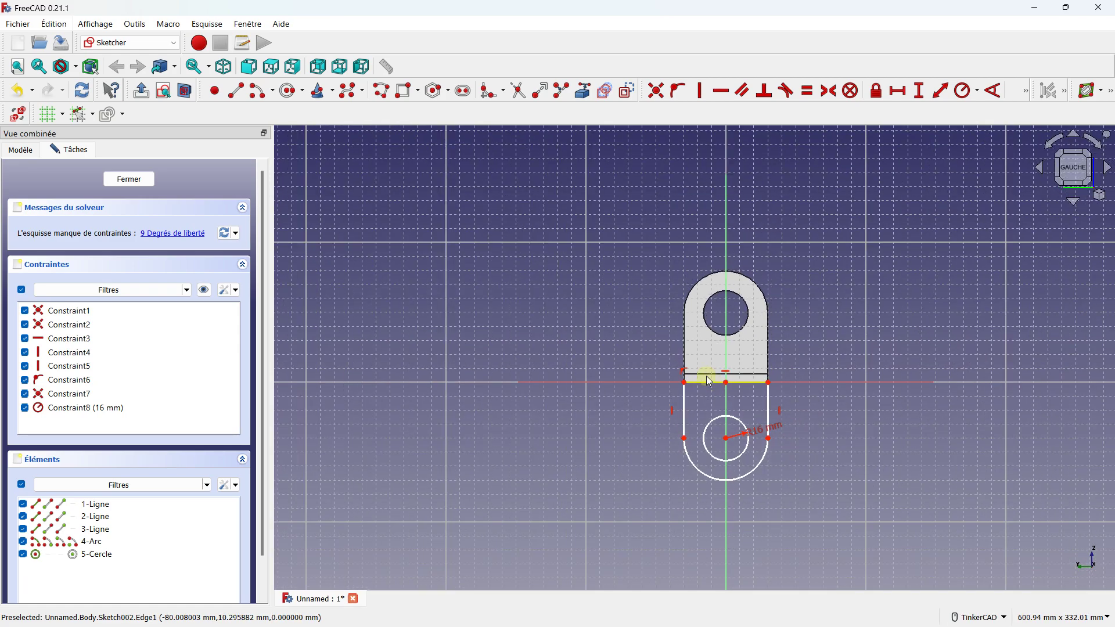
scroll(783, 437, "up", 3)
scroll(668, 415, "up", 2)
mouse_move(632, 378)
right_mouse_down()
mouse_move(669, 366)
mouse_move(669, 242)
mouse_move(690, 152)
right_mouse_up()
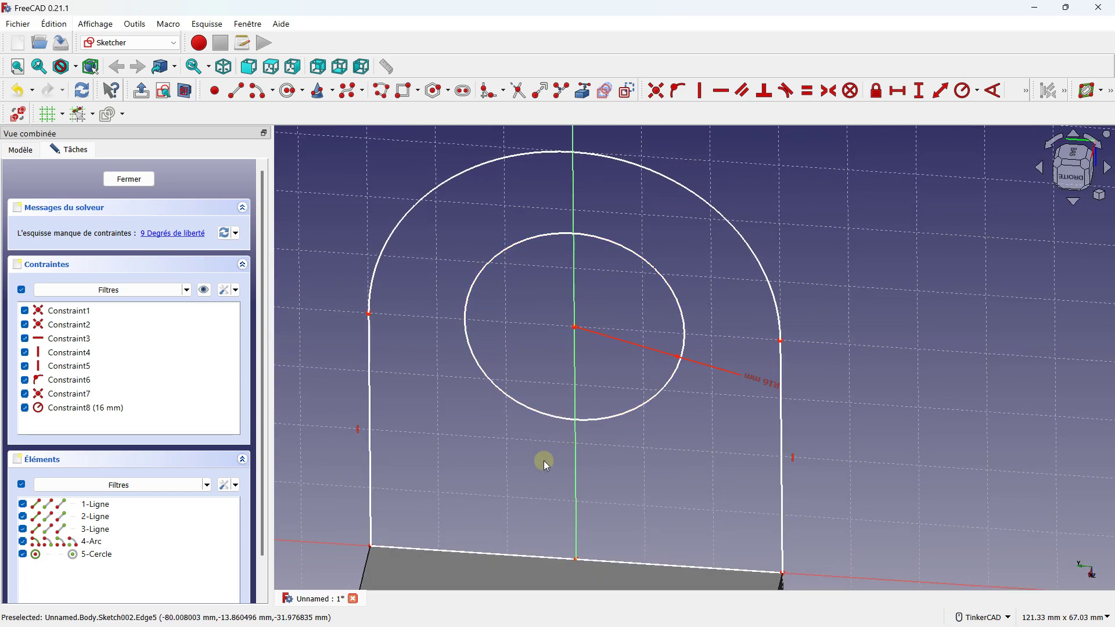
mouse_move(539, 378)
right_mouse_down()
mouse_move(468, 420)
mouse_move(491, 423)
mouse_move(521, 404)
mouse_move(747, 416)
mouse_move(820, 373)
mouse_move(848, 428)
mouse_move(619, 416)
right_mouse_up()
right_click(618, 416)
left_click(129, 179)
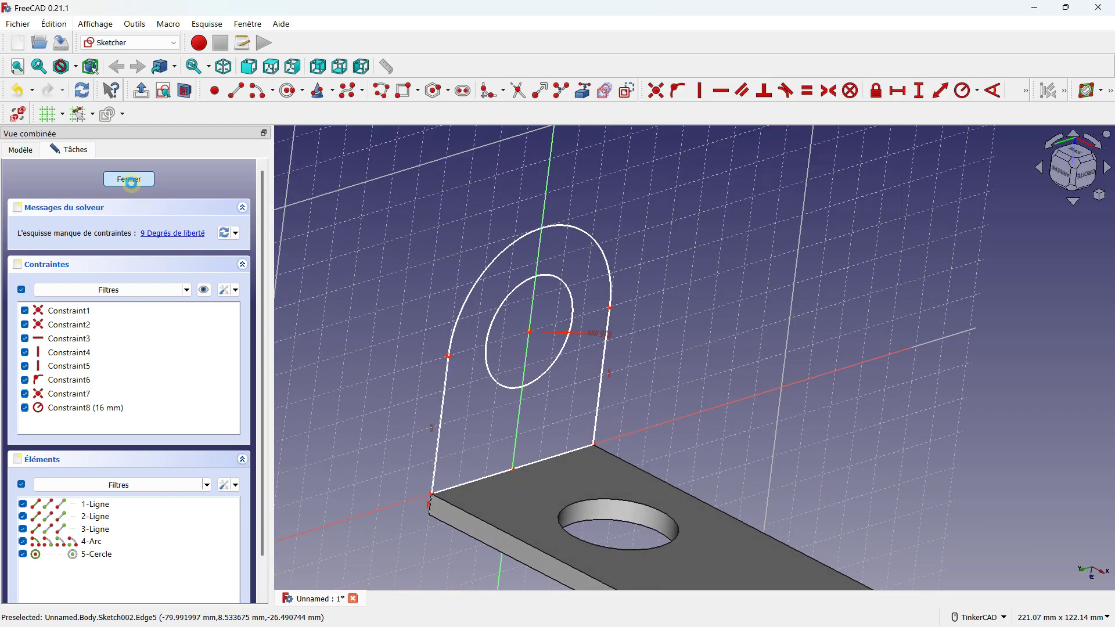
right_click_drag(354, 238, 410, 341)
right_click(411, 341)
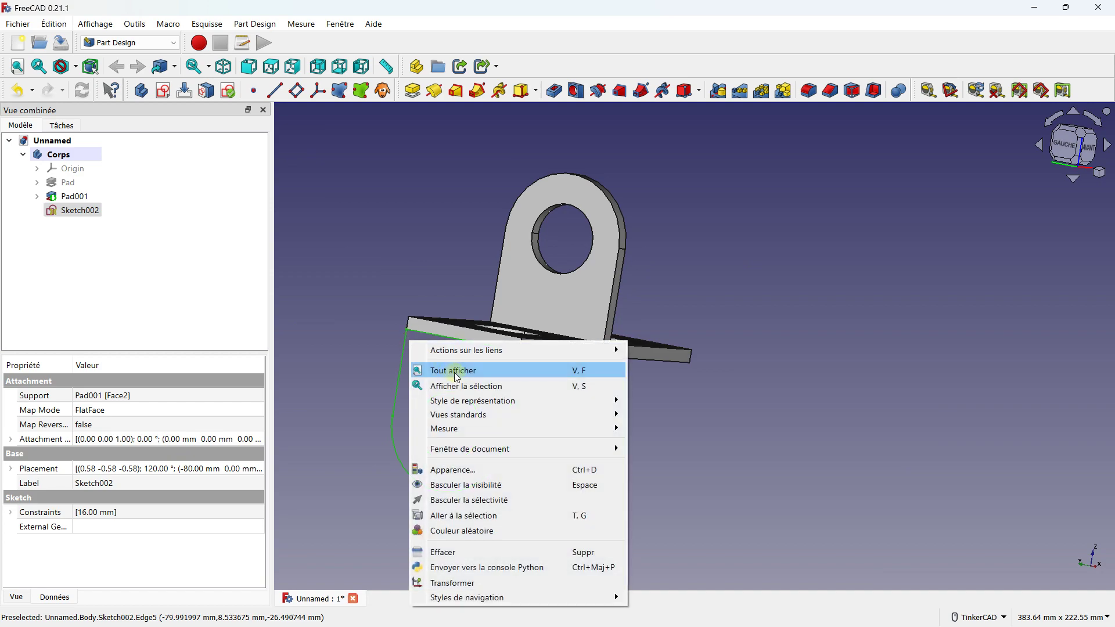
Pad Sketch002, trying direction options and settling on normal to the sketch
left_click(339, 332)
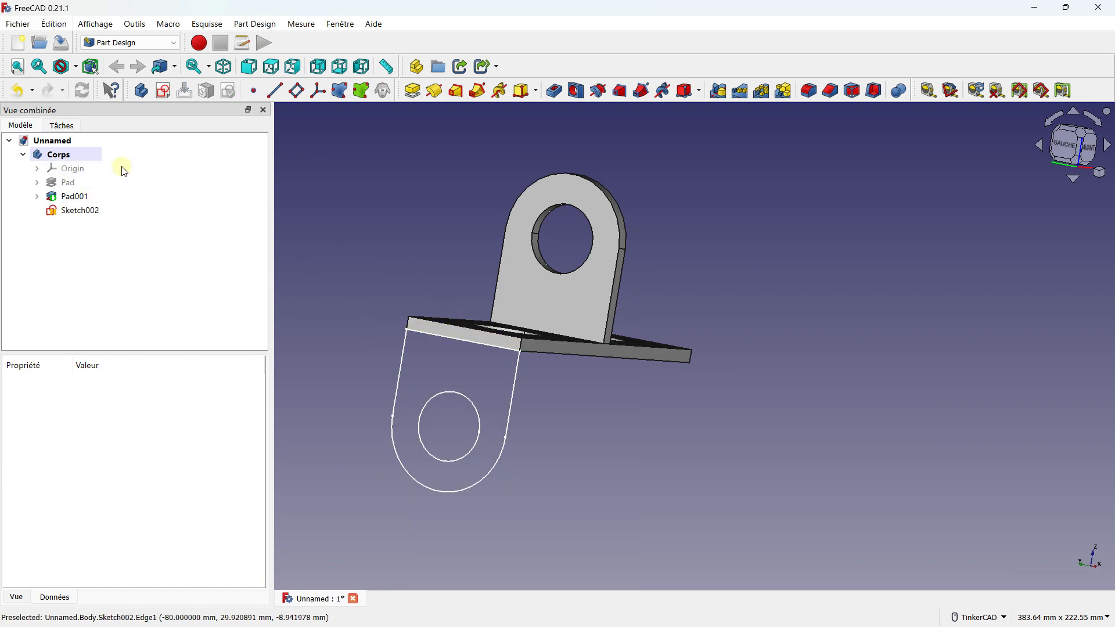
left_click(80, 211)
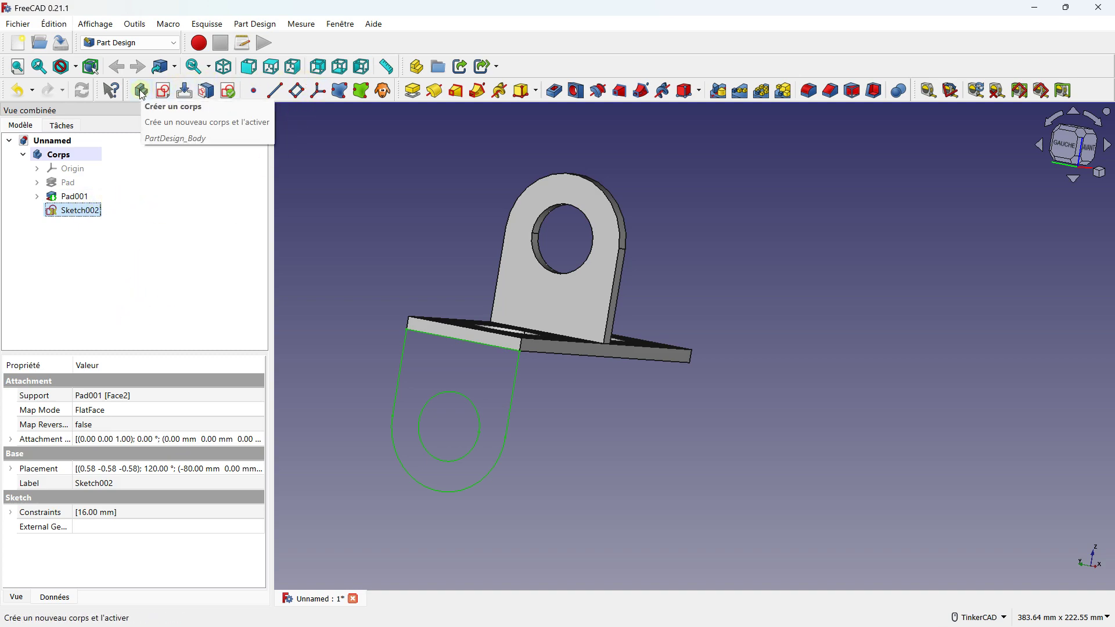
left_click(413, 90)
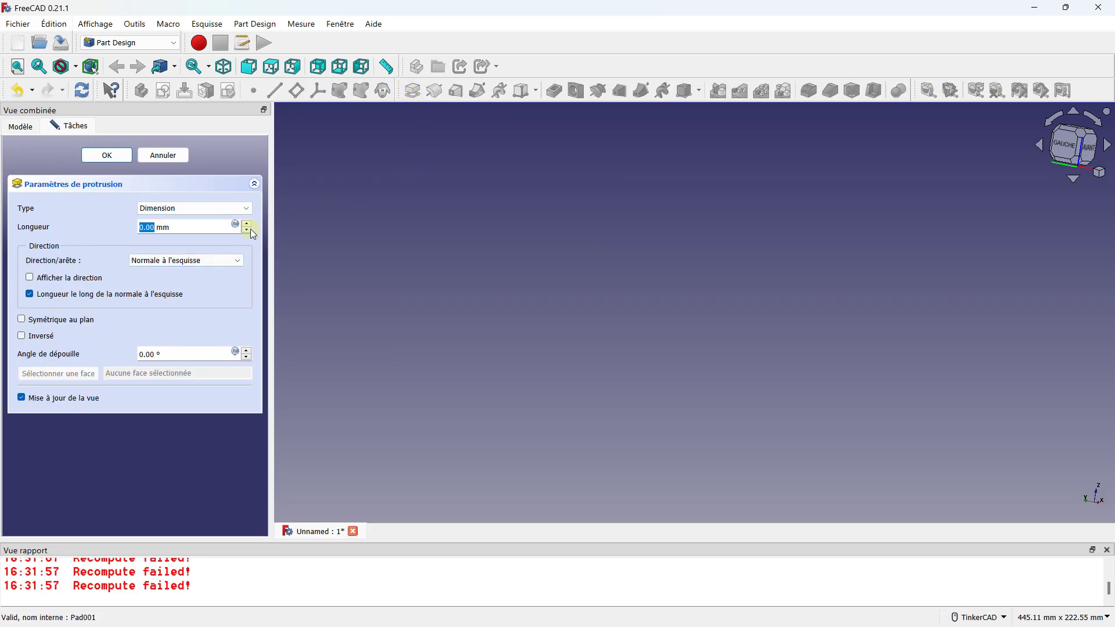
left_click(88, 278)
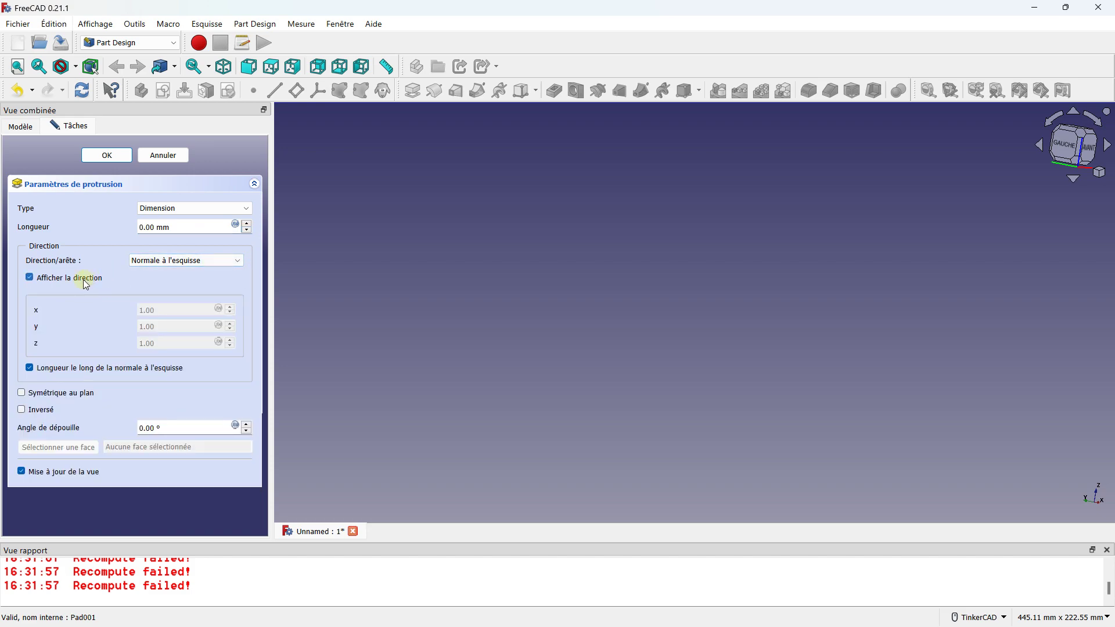
left_click(86, 280)
left_click(164, 261)
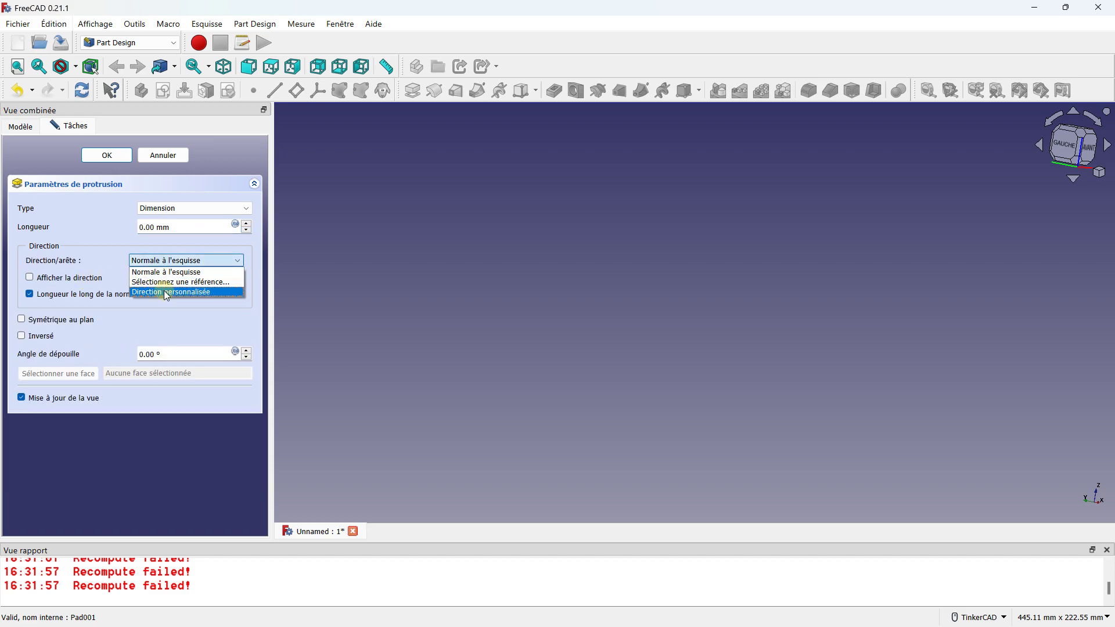
left_click(164, 292)
left_click(162, 269)
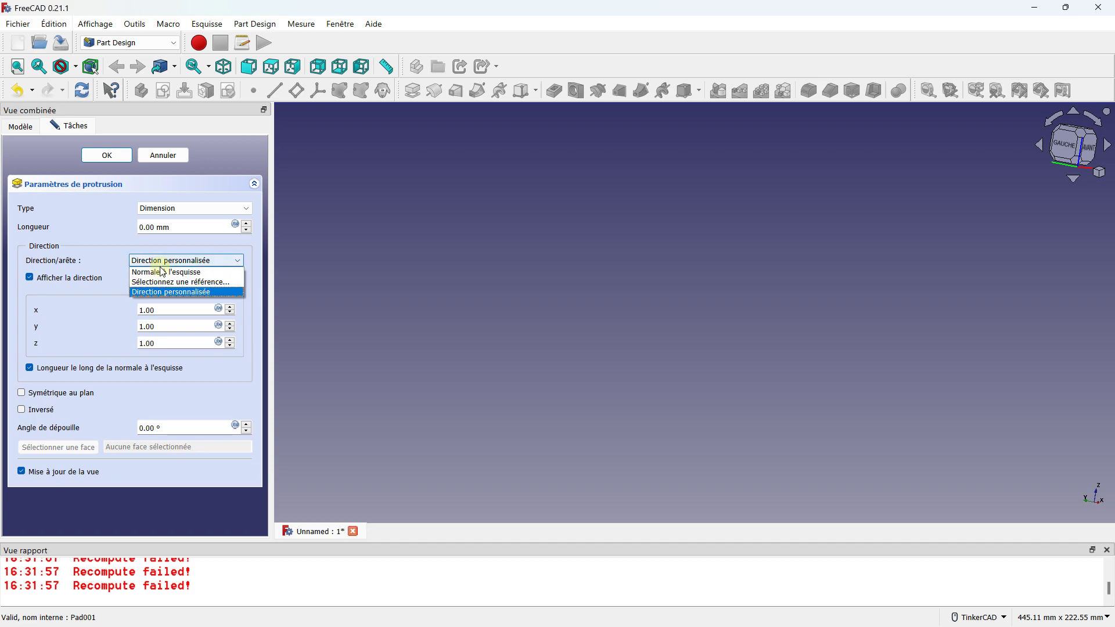
left_click(163, 272)
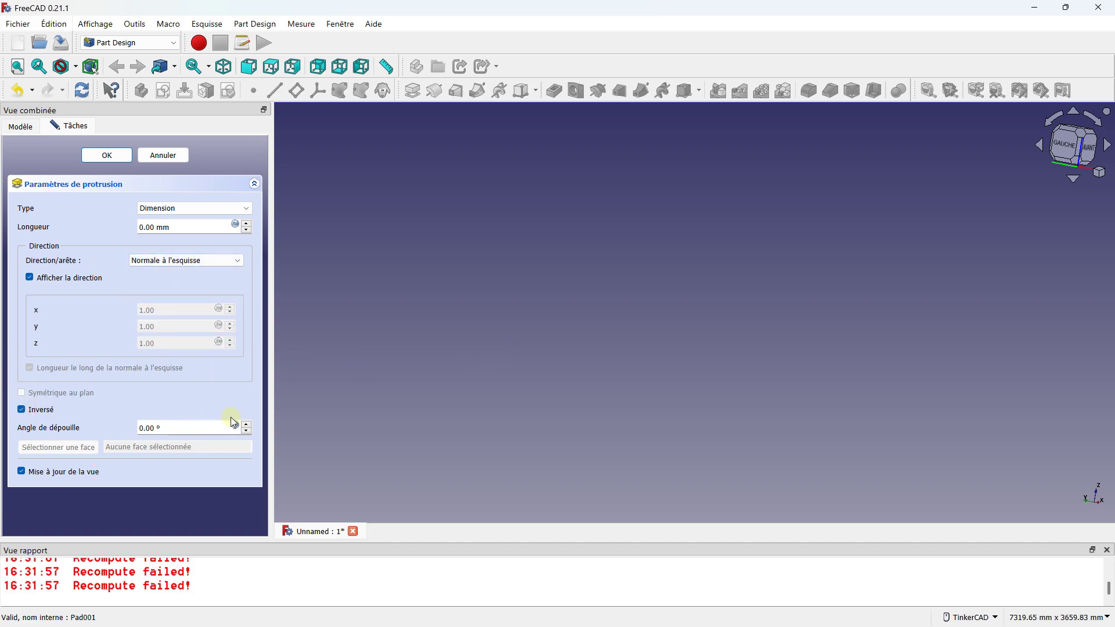
Reverse the 4 mm pad direction, check the preview from above, then cancel the failed pad
scroll(593, 354, "down", 5)
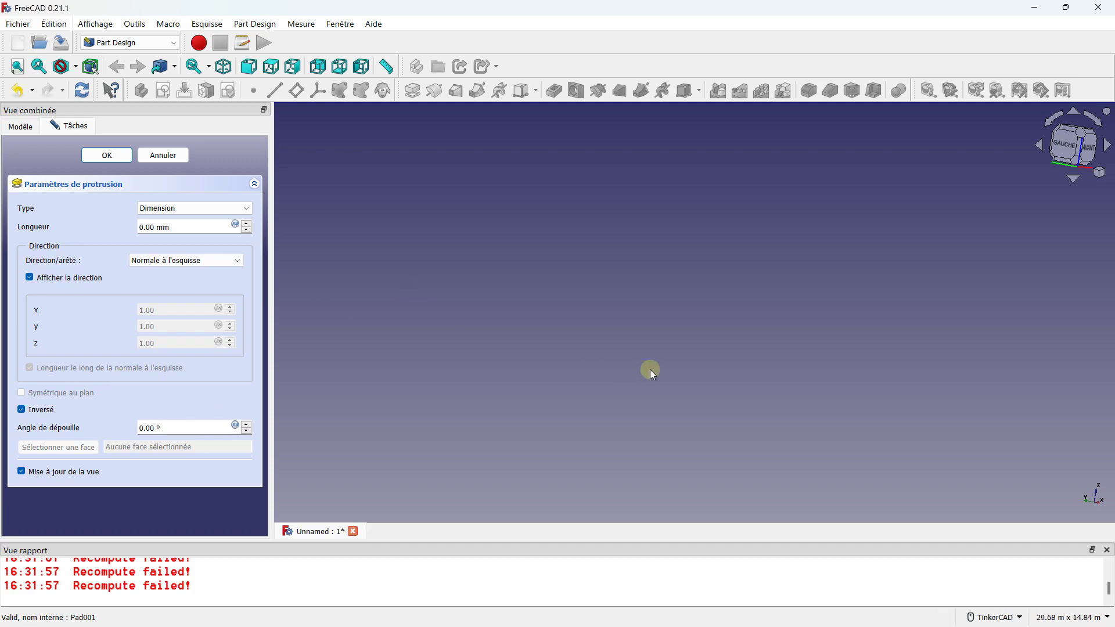
scroll(650, 369, "up", 2)
scroll(641, 357, "down", 3)
scroll(251, 572, "up", 5)
scroll(249, 575, "up", 3)
scroll(249, 575, "down", 5)
scroll(250, 575, "down", 3)
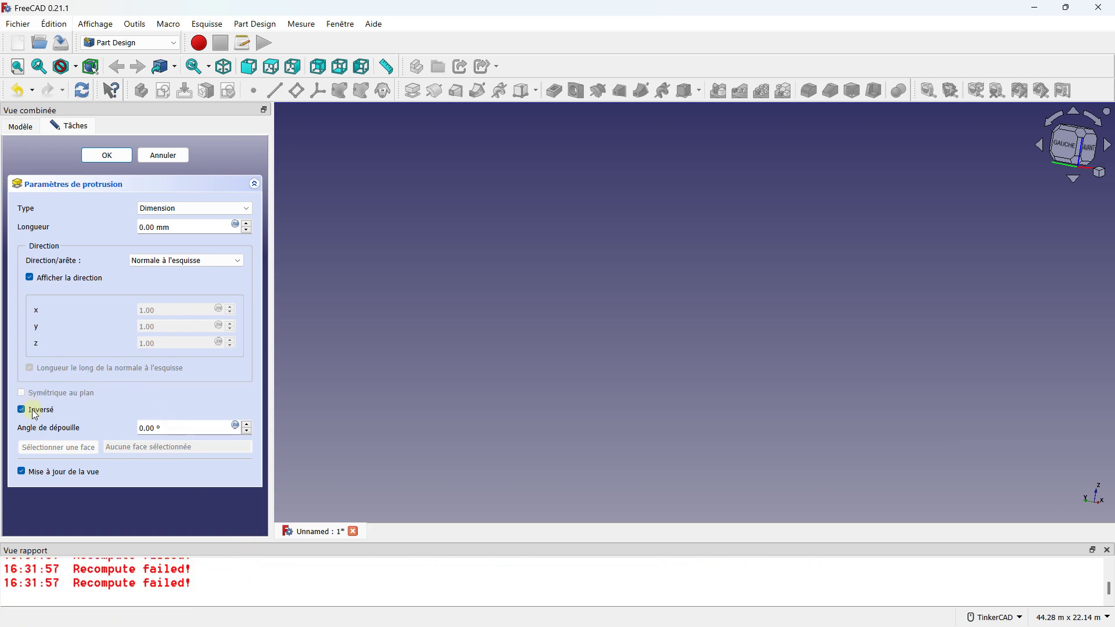
scroll(149, 261, "down", 1)
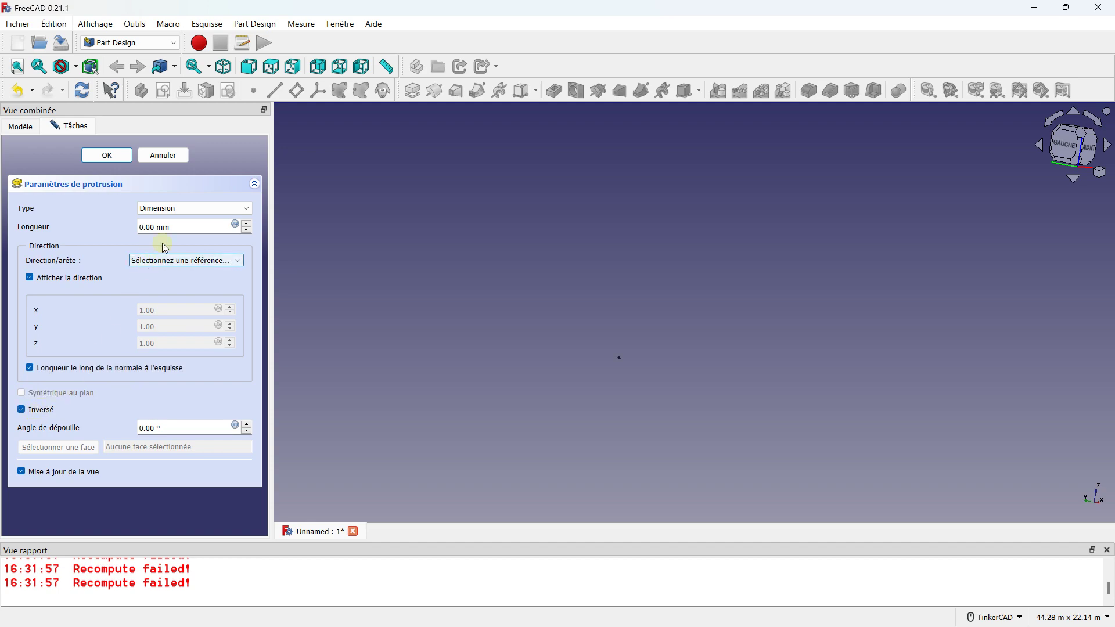
left_click(35, 280)
left_click(38, 339)
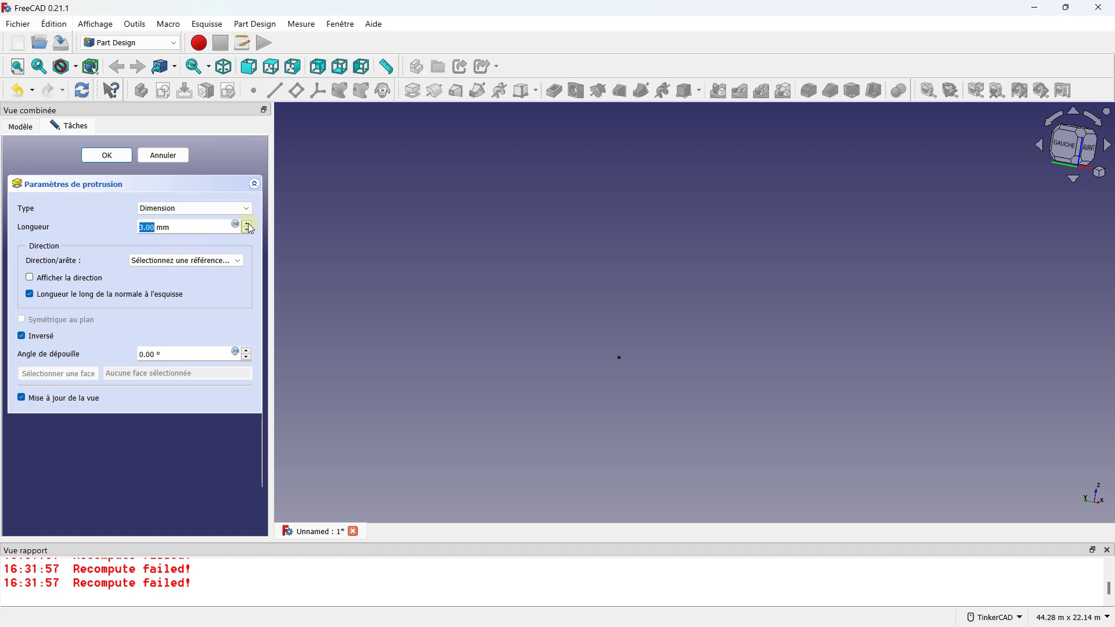
scroll(518, 321, "up", 5)
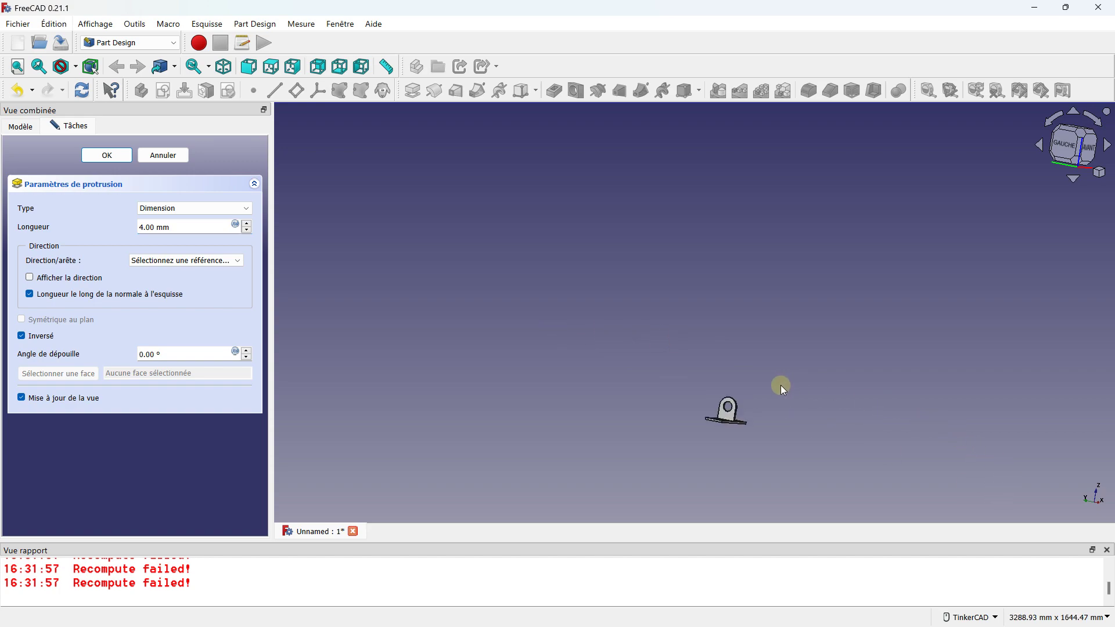
scroll(761, 407, "up", 5)
mouse_move(546, 368)
right_mouse_down()
mouse_move(556, 384)
mouse_move(567, 311)
right_mouse_up()
left_click(154, 156)
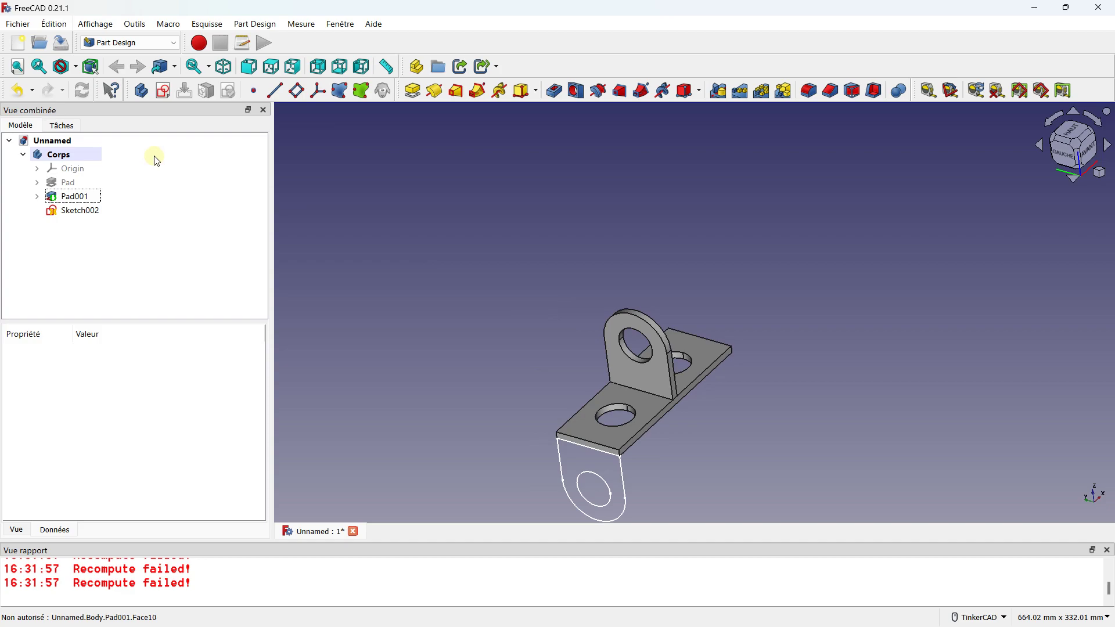
Reopen Sketch002 and zoom in on the lower lug outline
left_click(88, 211)
double_click(89, 211)
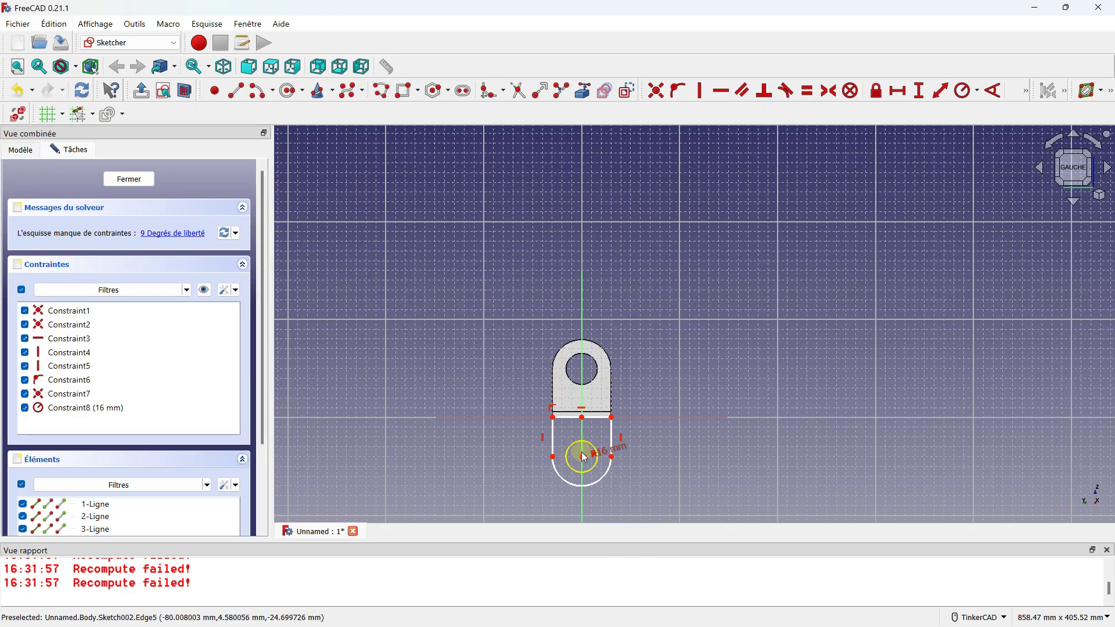
scroll(581, 459, "up", 3)
scroll(604, 430, "up", 2)
scroll(586, 352, "down", 3)
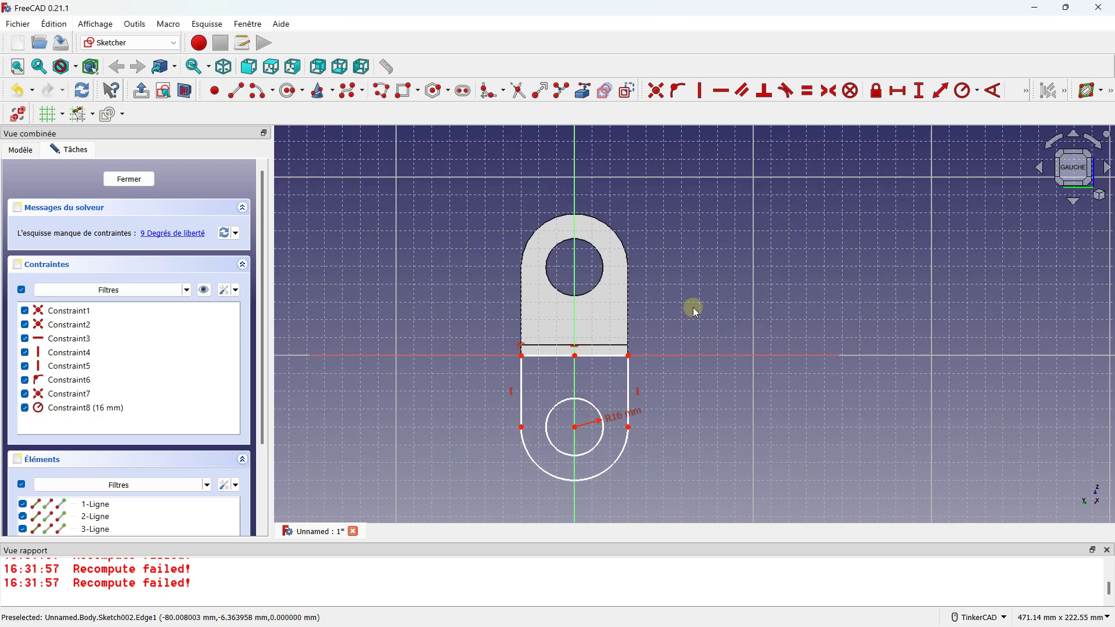
key("Escape")
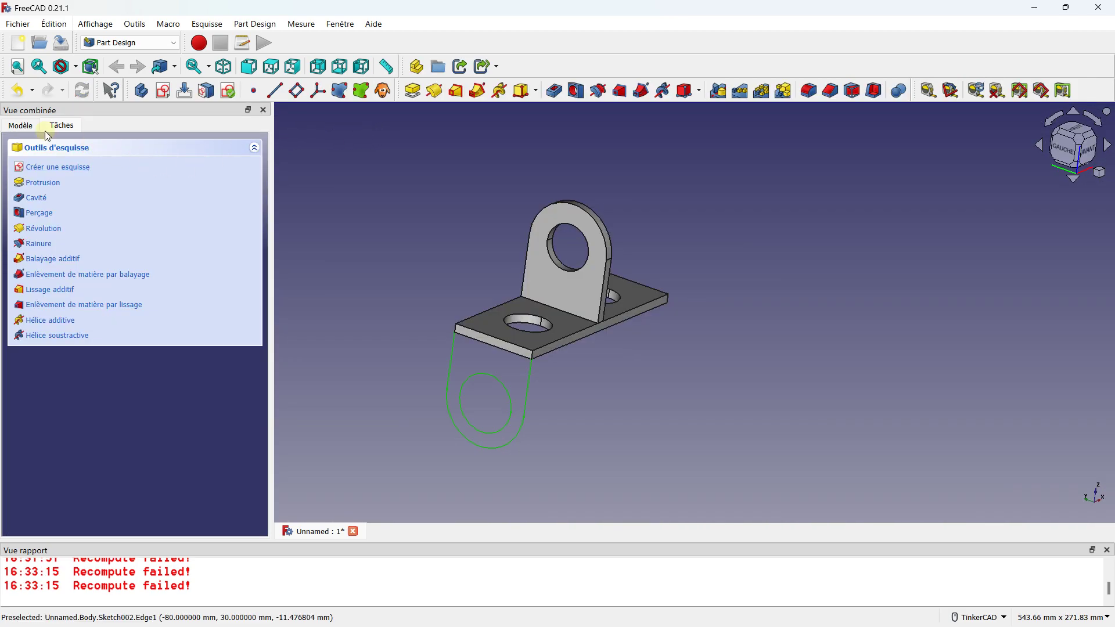
left_click(11, 126)
double_click(58, 210)
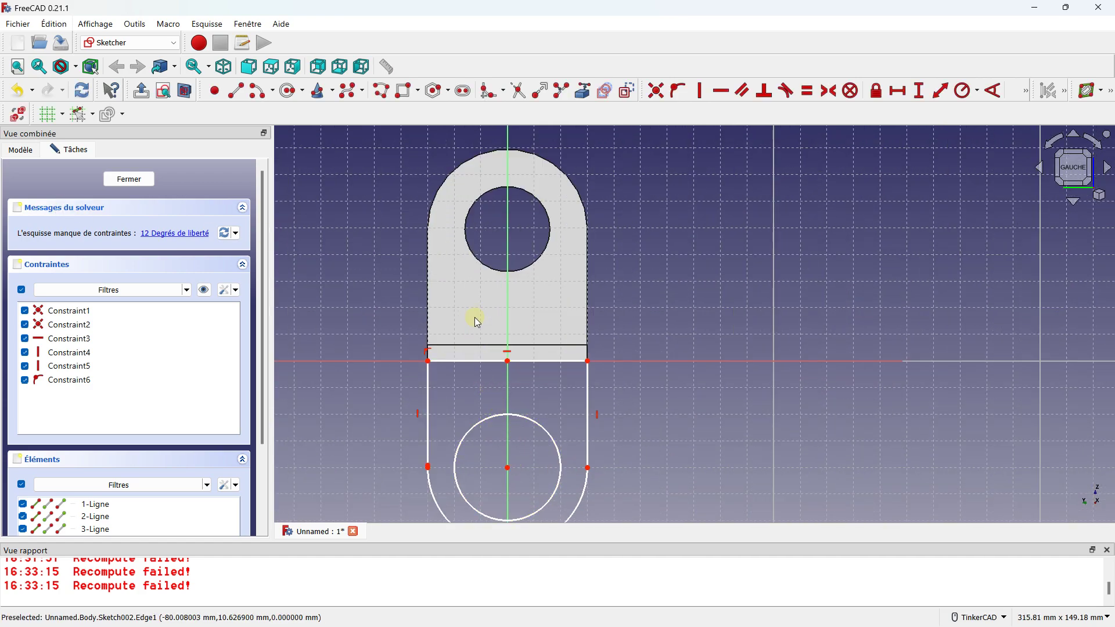
scroll(468, 423, "up", 2)
mouse_move(466, 384)
middle_mouse_down()
mouse_move(458, 338)
mouse_move(399, 309)
middle_mouse_up()
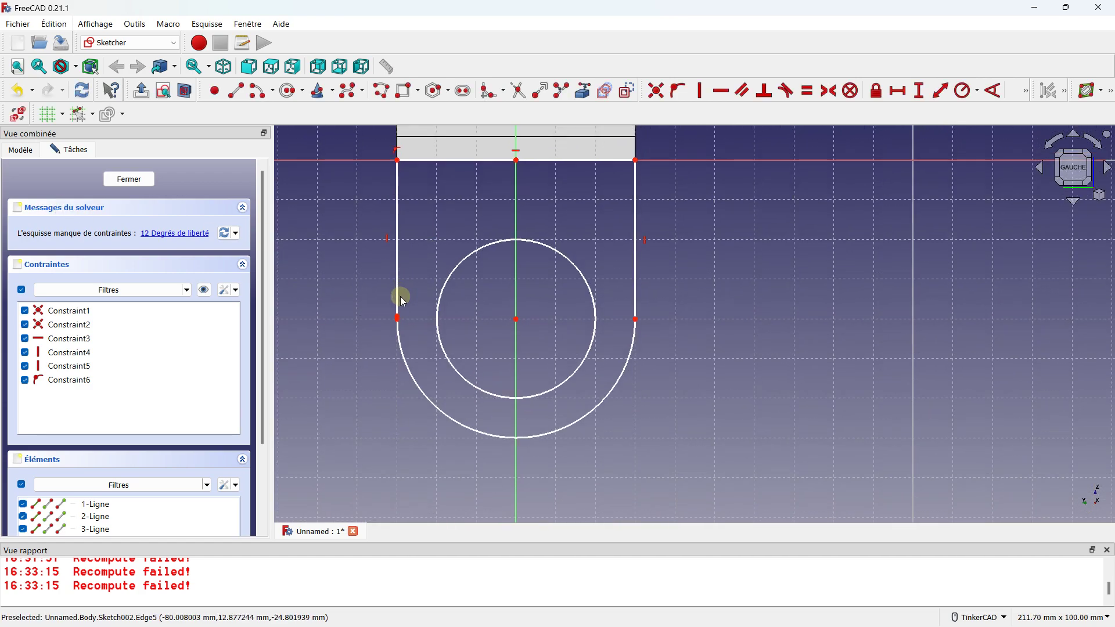
scroll(398, 308, "up", 5)
scroll(393, 327, "up", 1)
Make the left line's loose lower end coincident with the arc end
left_click_drag(389, 366, 370, 365)
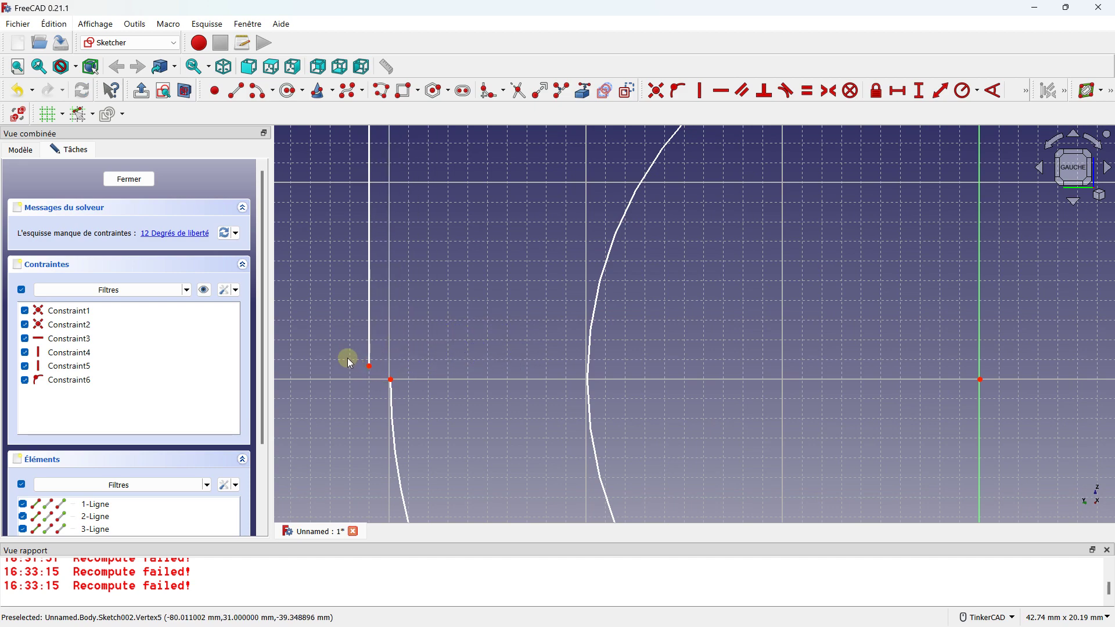
left_click_drag(346, 348, 436, 416)
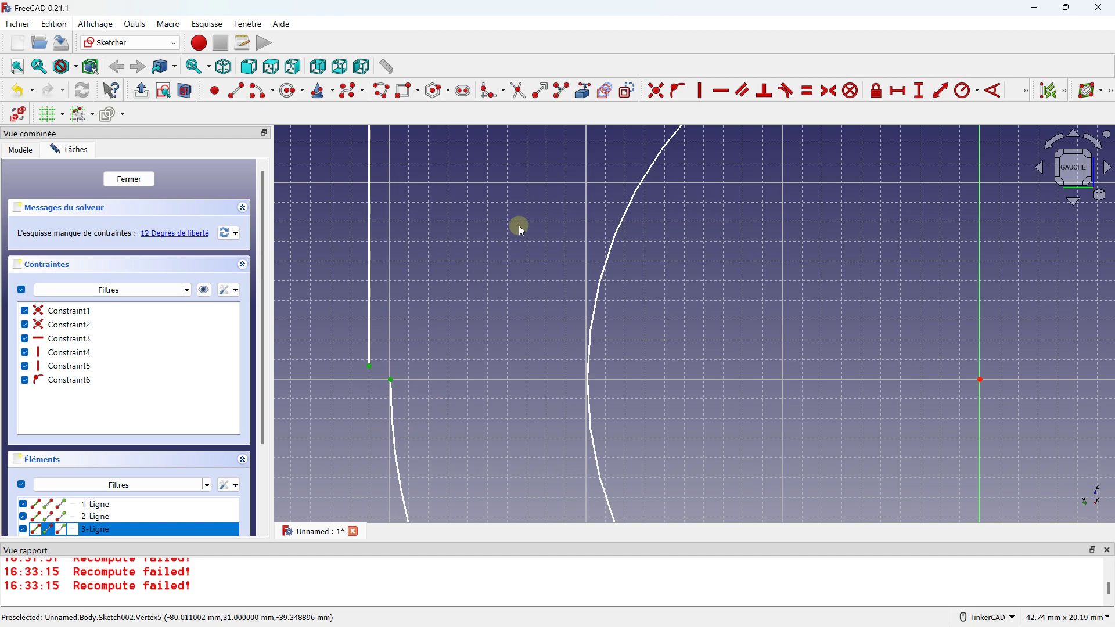
left_click(656, 91)
scroll(482, 328, "down", 3)
scroll(581, 322, "down", 2)
scroll(697, 328, "up", 4)
Make the right line's lower endpoint coincident with the arc end
mouse_move(754, 326)
left_mouse_down()
mouse_move(709, 386)
mouse_move(711, 358)
left_mouse_up()
scroll(741, 345, "up", 3)
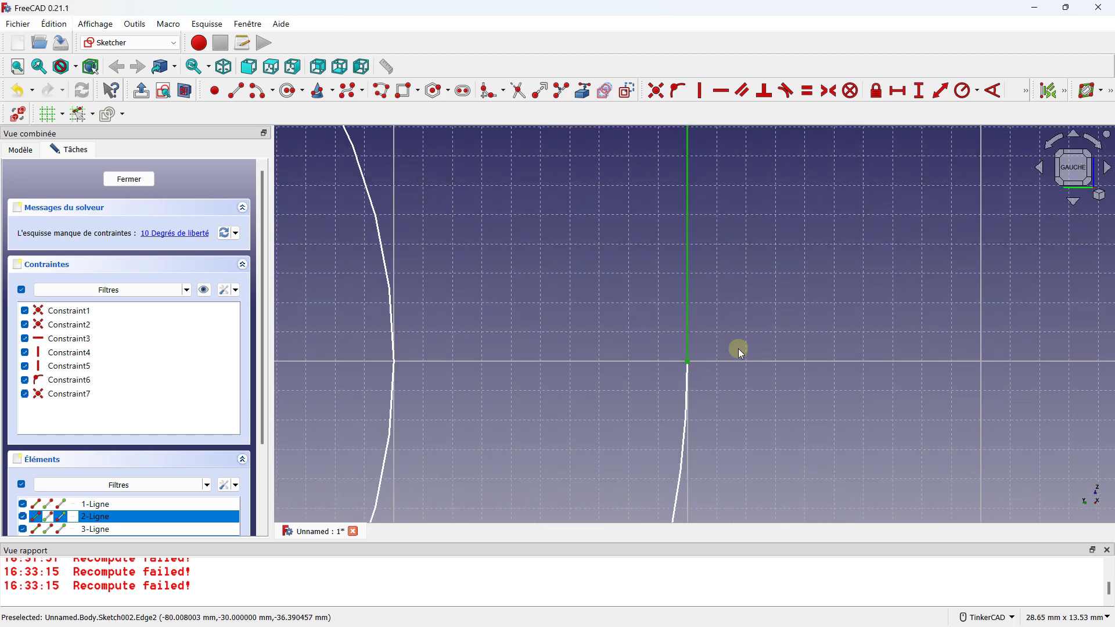
scroll(738, 348, "up", 2)
left_click(643, 427)
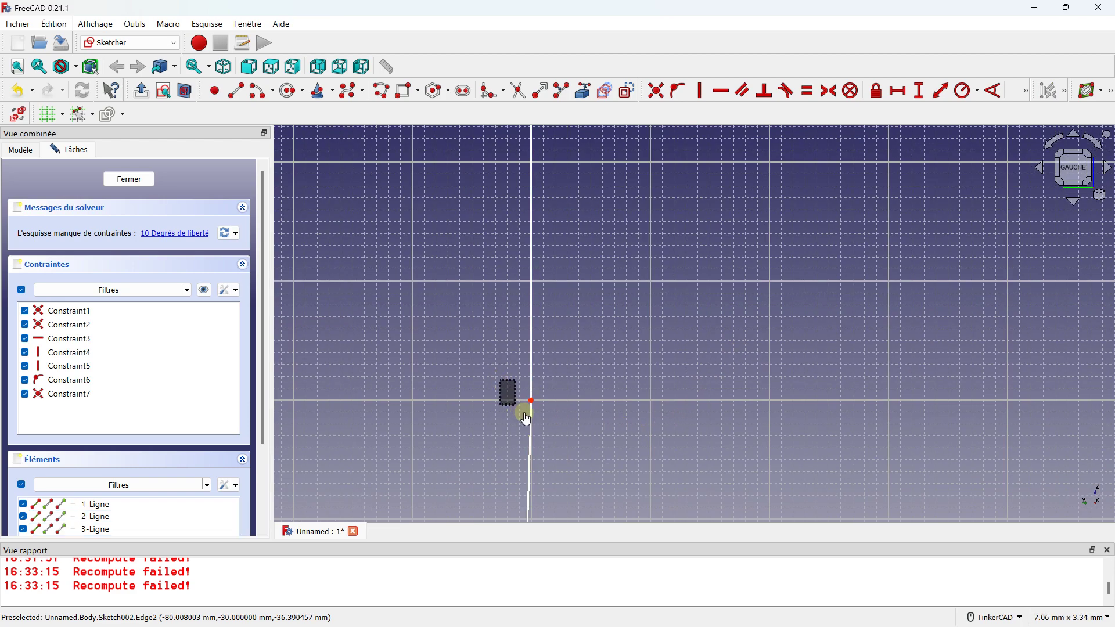
left_click_drag(523, 414, 553, 424)
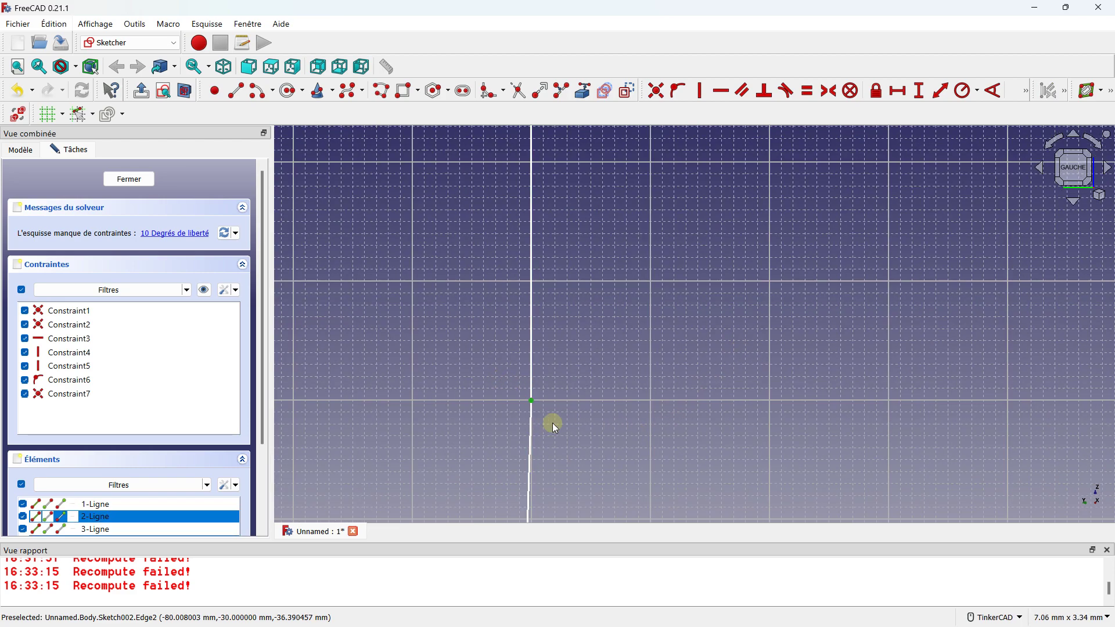
left_click(657, 90)
scroll(587, 325, "down", 3)
scroll(566, 407, "down", 2)
scroll(523, 396, "down", 4)
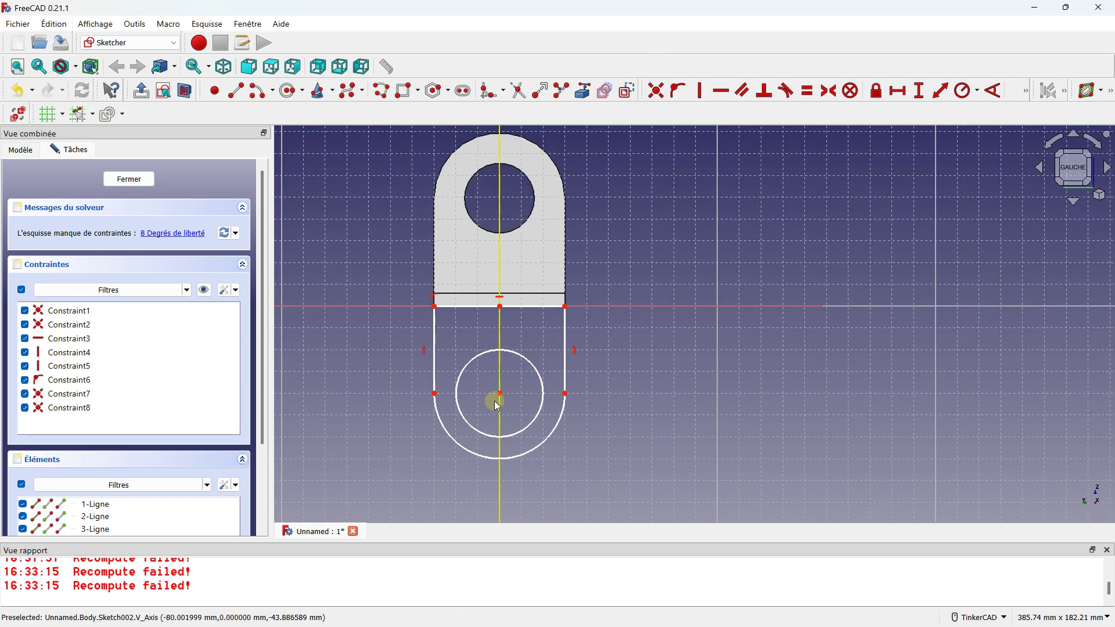
scroll(493, 401, "up", 5)
Drag the right line's lower endpoint to (30, -40)
left_click_drag(803, 343, 782, 373)
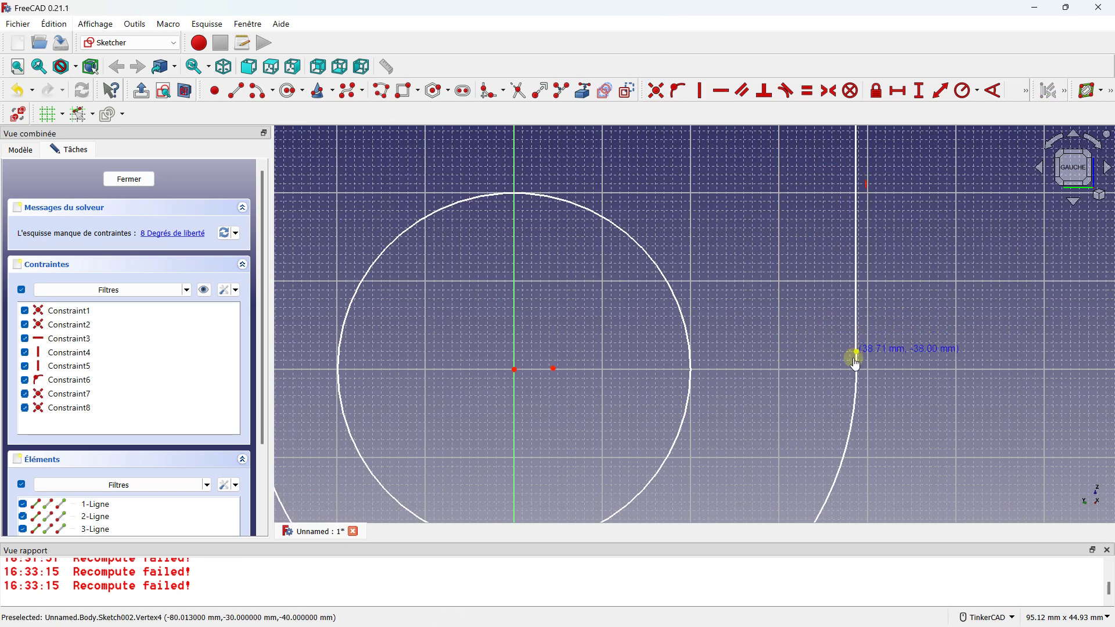
scroll(785, 372, "up", 2)
scroll(755, 348, "up", 3)
scroll(718, 317, "up", 2)
left_click_drag(719, 315, 716, 446)
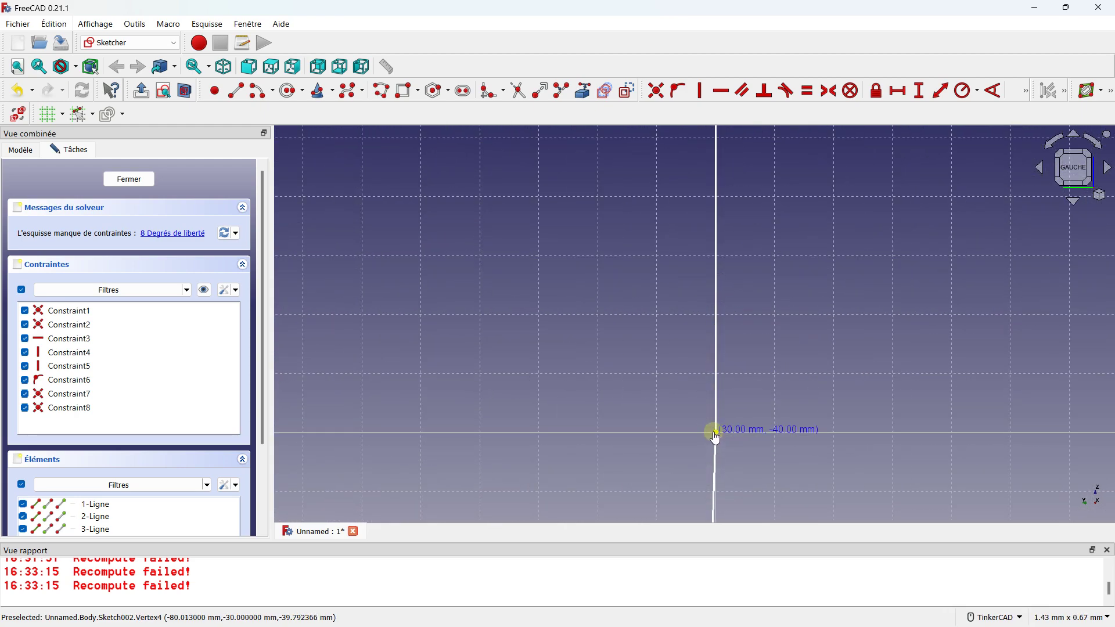
left_click_drag(715, 446, 718, 417)
scroll(718, 416, "down", 2)
scroll(718, 417, "down", 3)
scroll(685, 412, "down", 3)
scroll(615, 433, "up", 5)
scroll(548, 374, "up", 5)
scroll(552, 354, "up", 2)
Place the left line's lower endpoint at (-30, -40) and close the sketch
left_click_drag(584, 364, 552, 354)
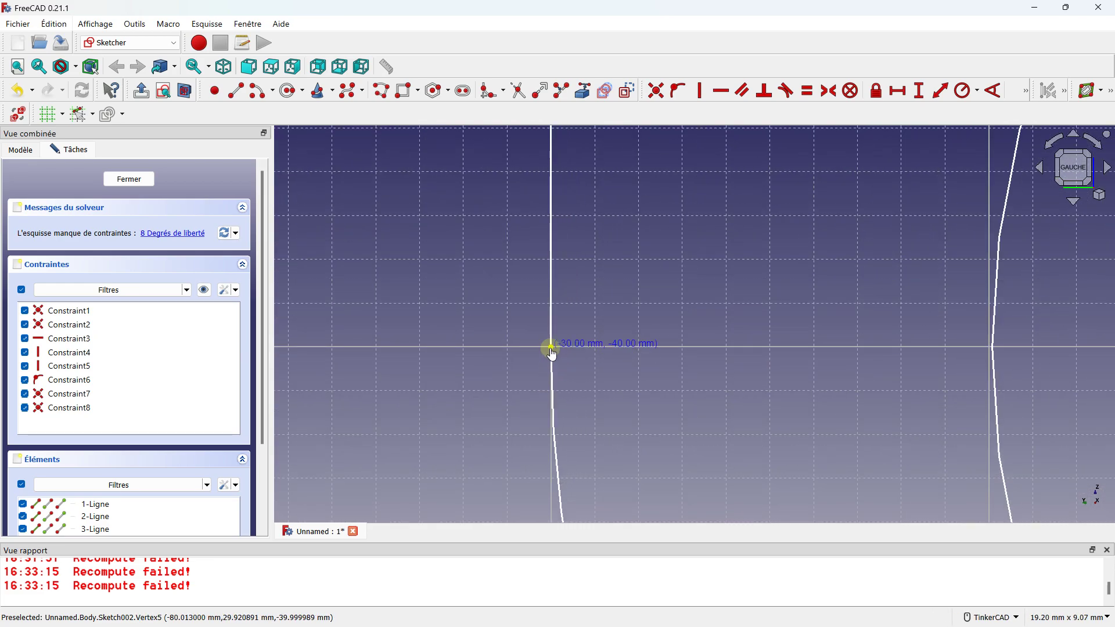
scroll(549, 343, "down", 5)
scroll(550, 343, "down", 3)
scroll(598, 294, "up", 3)
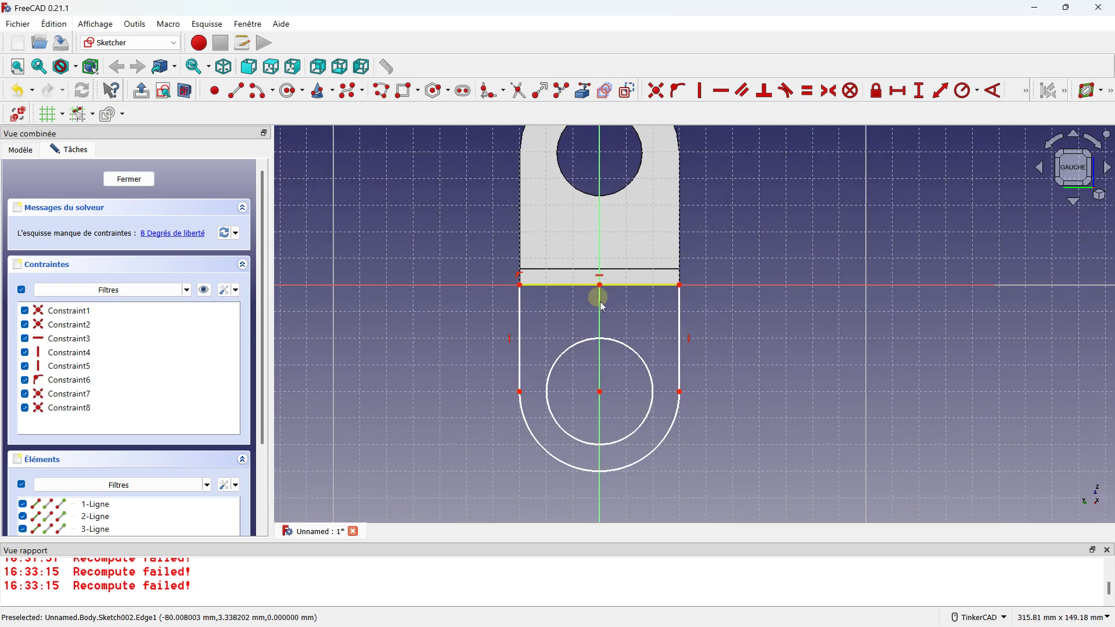
mouse_move(604, 376)
right_mouse_down()
mouse_move(605, 406)
mouse_move(605, 237)
mouse_move(668, 207)
mouse_move(562, 226)
right_mouse_up()
left_click(133, 179)
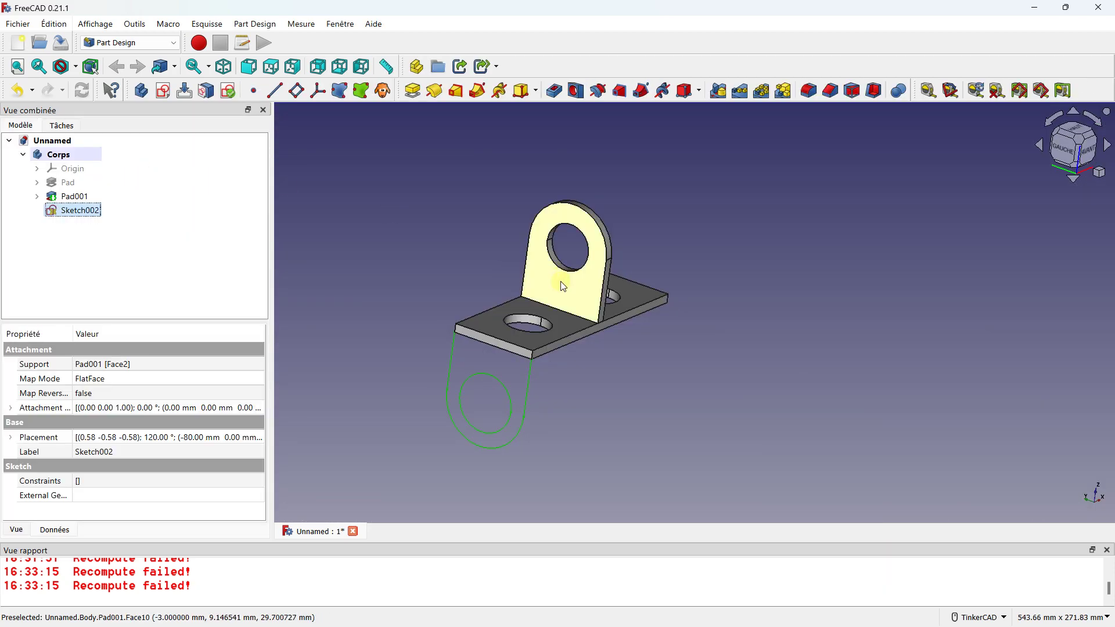
Toggle the report view, deselect Sketch002, and start a 10.00 mm Pad of the lug sketch
scroll(508, 392, "up", 2)
scroll(507, 392, "up", 2)
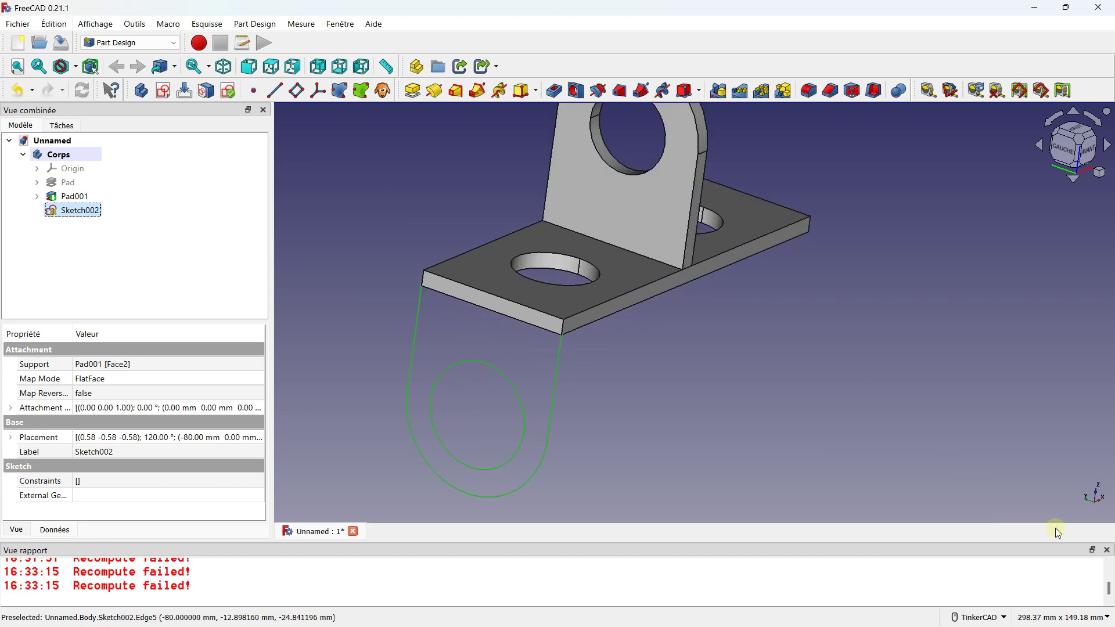
left_click(1109, 550)
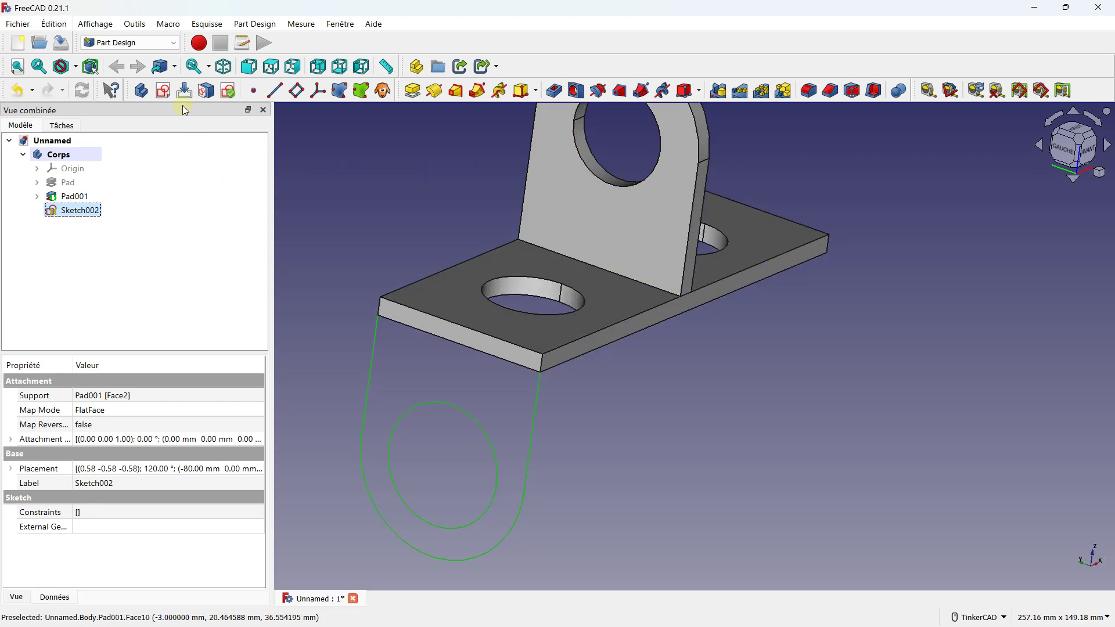
scroll(382, 240, "down", 3)
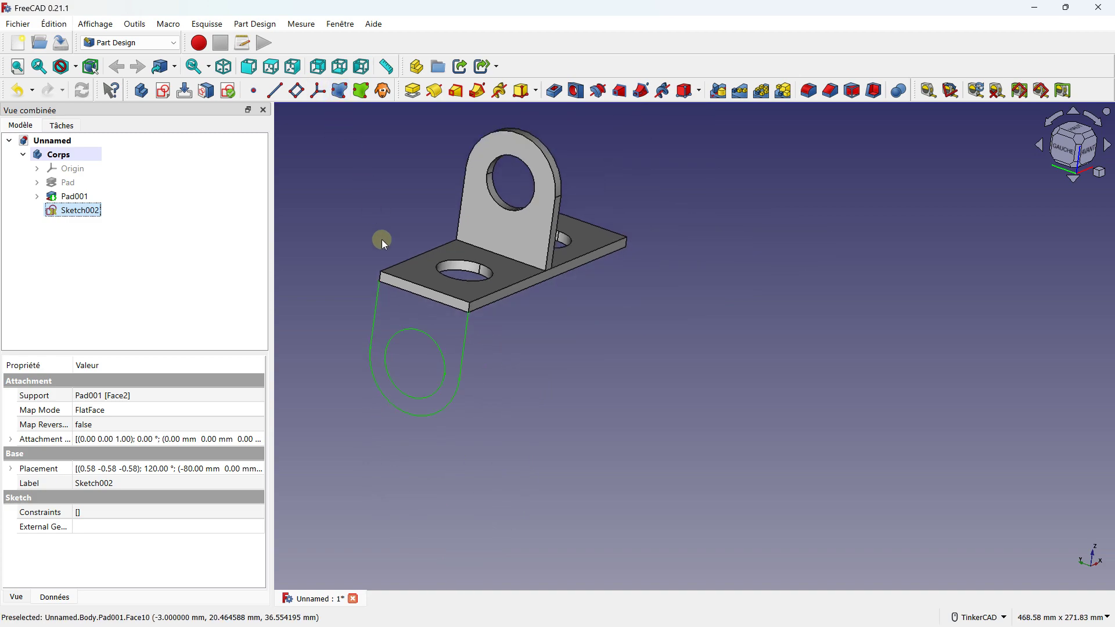
left_click(347, 180)
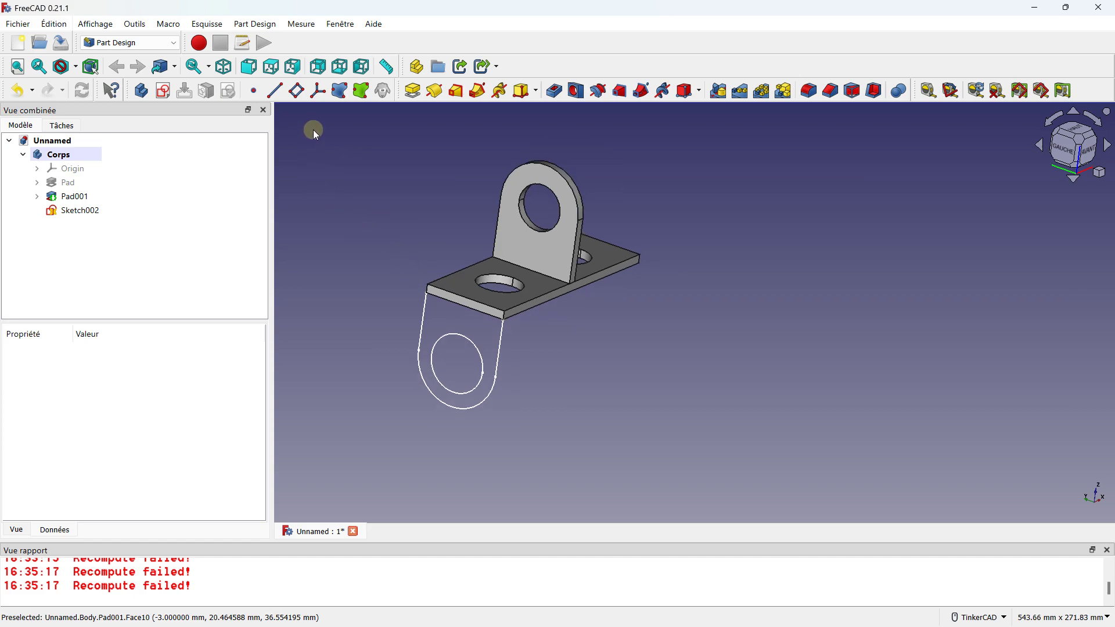
left_click(413, 91)
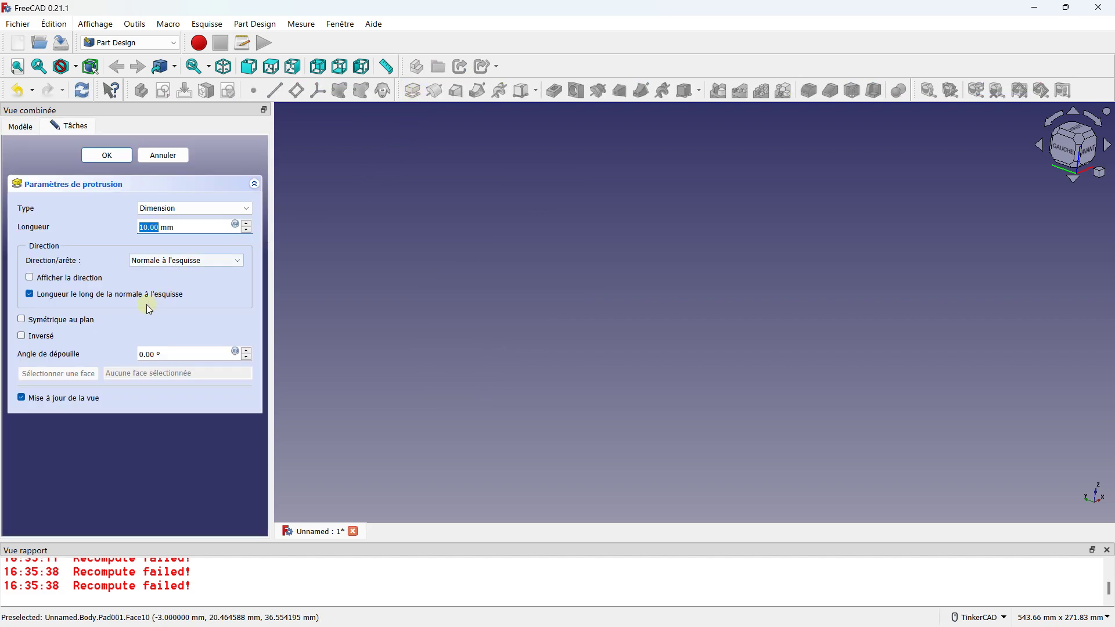
Pad the lug sketch 6.00 mm in reverse as Pad002
left_click(49, 339)
scroll(505, 329, "up", 3)
scroll(506, 331, "up", 2)
scroll(472, 302, "up", 2)
mouse_move(471, 302)
right_mouse_down()
mouse_move(294, 319)
mouse_move(329, 281)
mouse_move(451, 279)
mouse_move(380, 239)
mouse_move(336, 166)
mouse_move(296, 201)
mouse_move(317, 186)
mouse_move(313, 196)
right_mouse_up()
left_click(247, 231)
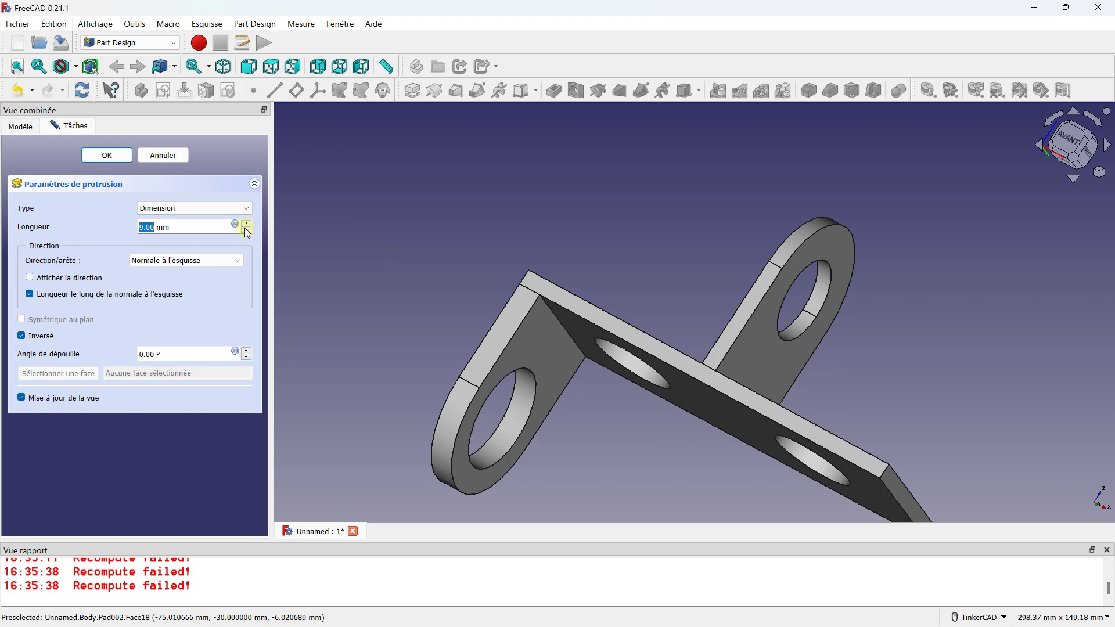
left_click(248, 231)
left_click(124, 156)
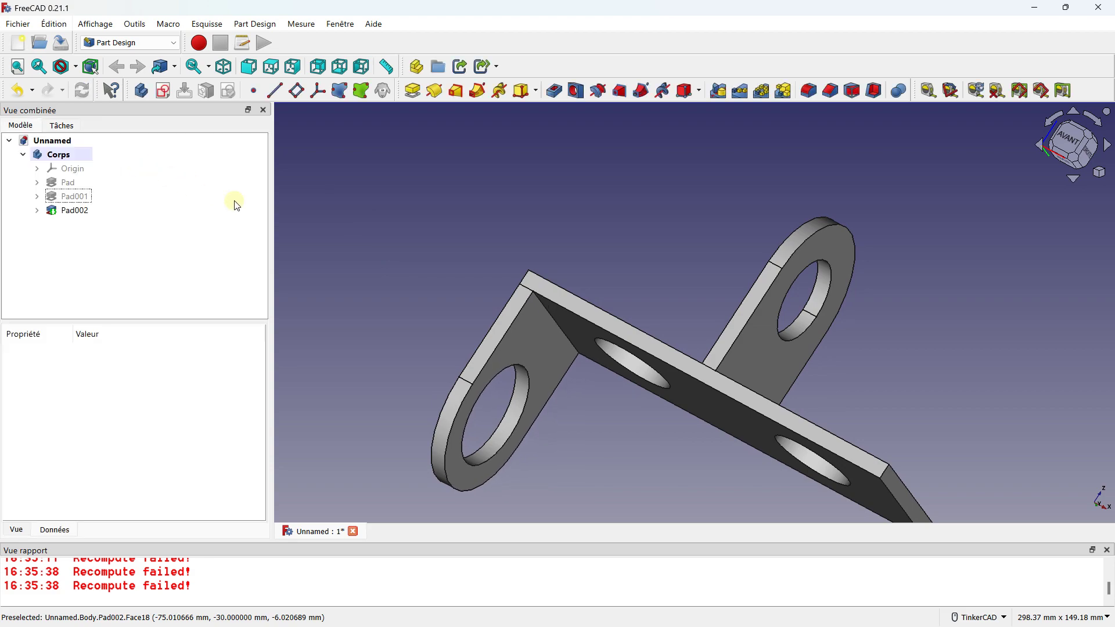
Start a new sketch on the plate's end face
scroll(381, 267, "down", 3)
mouse_move(448, 270)
right_mouse_down()
mouse_move(473, 210)
mouse_move(444, 330)
mouse_move(533, 239)
mouse_move(428, 349)
mouse_move(712, 391)
mouse_move(719, 383)
right_mouse_up()
mouse_move(719, 383)
middle_mouse_down()
mouse_move(662, 334)
mouse_move(621, 343)
middle_mouse_up()
left_click(598, 352)
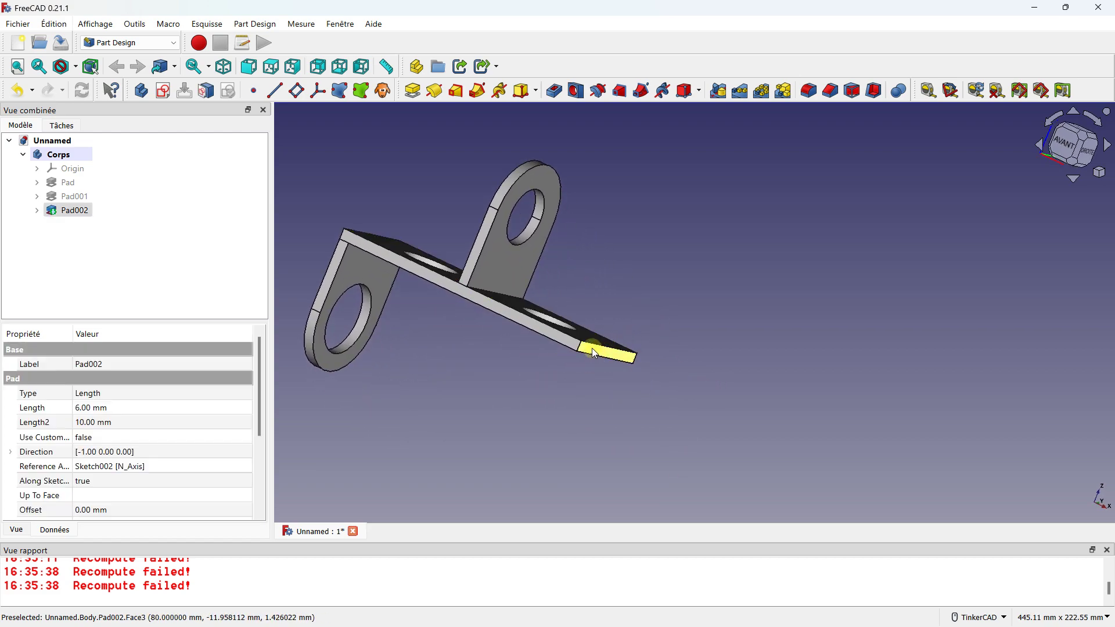
left_click(166, 95)
Show the sketch grid and draw the 60 mm horizontal base line along the plate edge
scroll(639, 391, "up", 4)
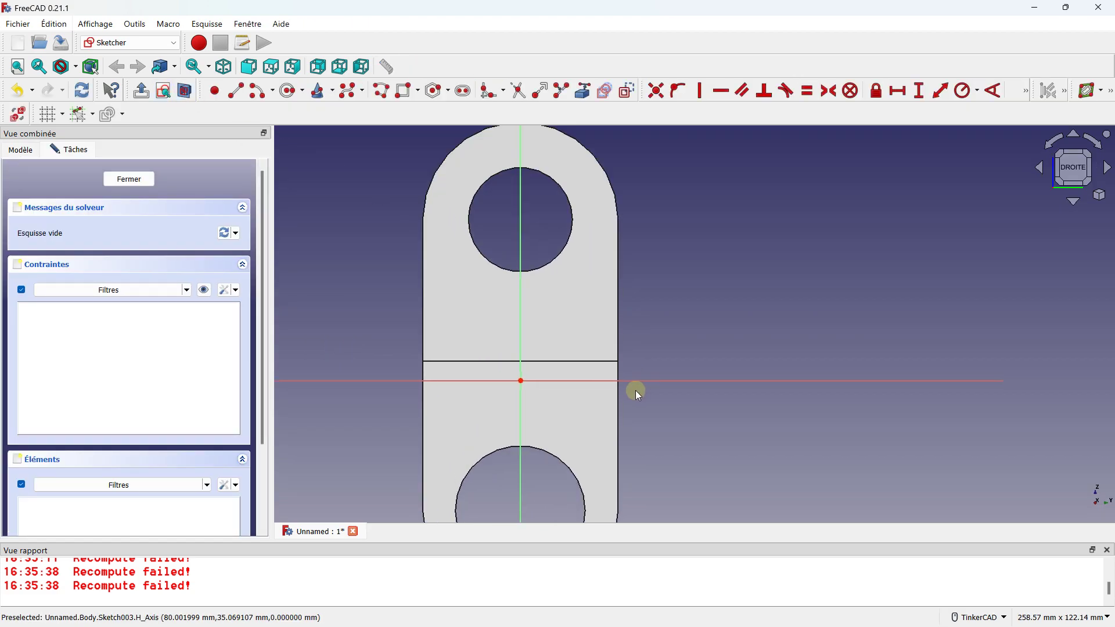
scroll(412, 362, "up", 1)
scroll(480, 359, "down", 2)
scroll(480, 359, "up", 3)
scroll(480, 355, "down", 3)
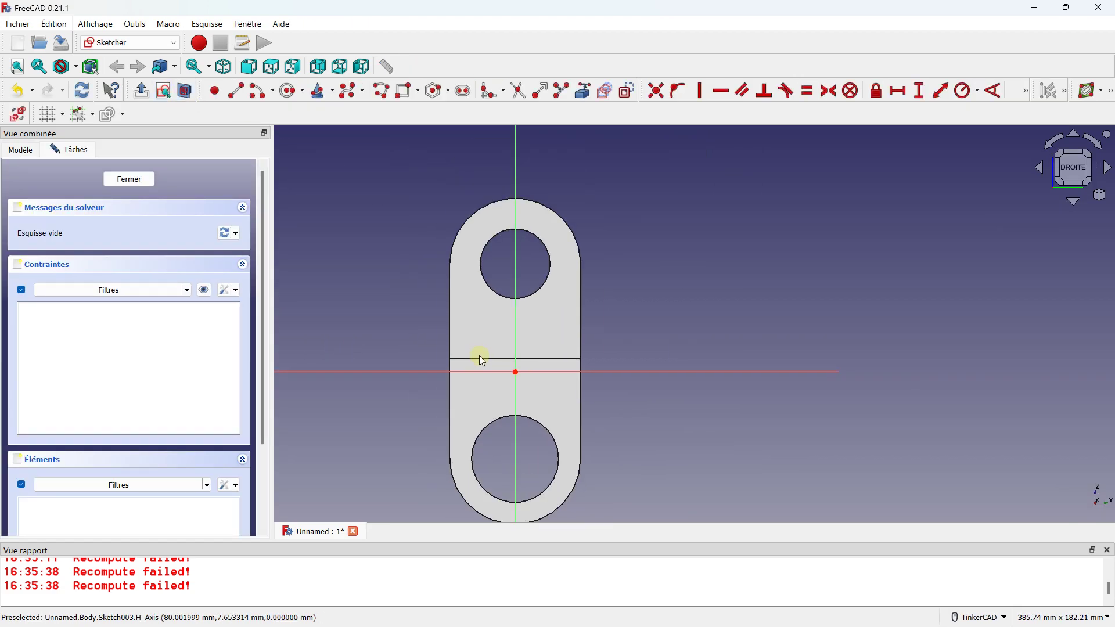
scroll(497, 447, "up", 2)
scroll(497, 447, "up", 1)
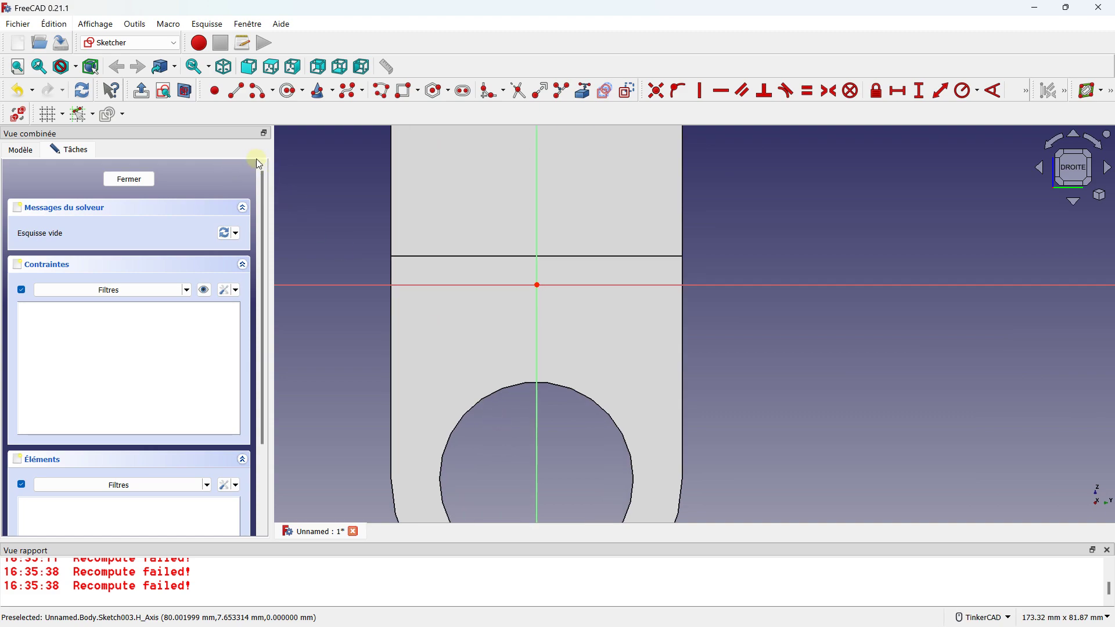
left_click(236, 91)
scroll(439, 274, "up", 3)
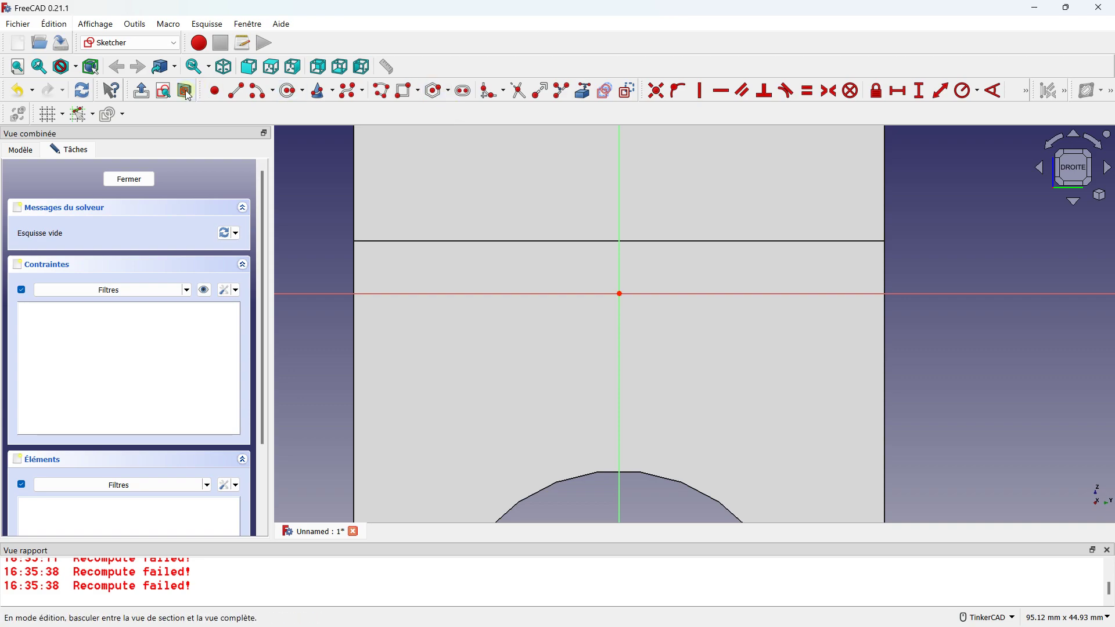
left_click(48, 114)
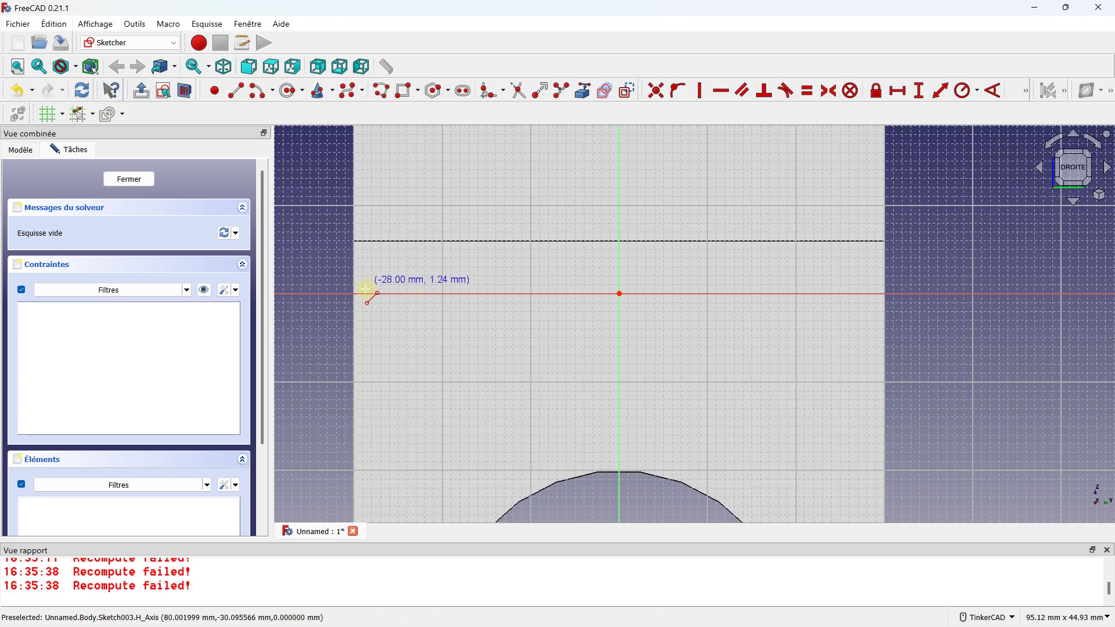
scroll(359, 289, "up", 5)
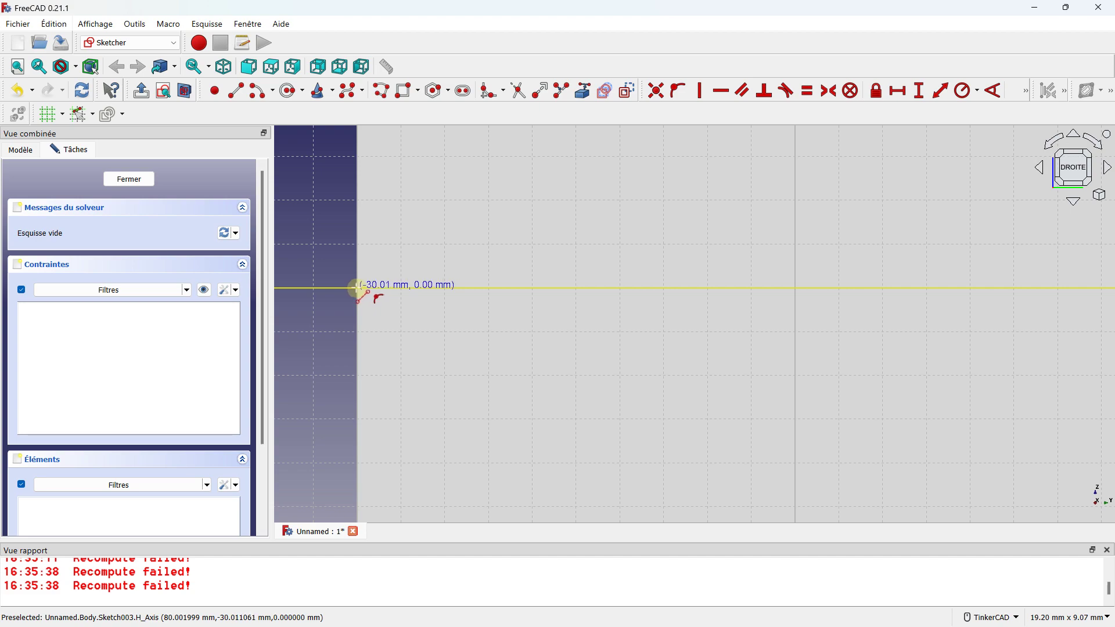
scroll(359, 289, "down", 1)
scroll(530, 294, "down", 2)
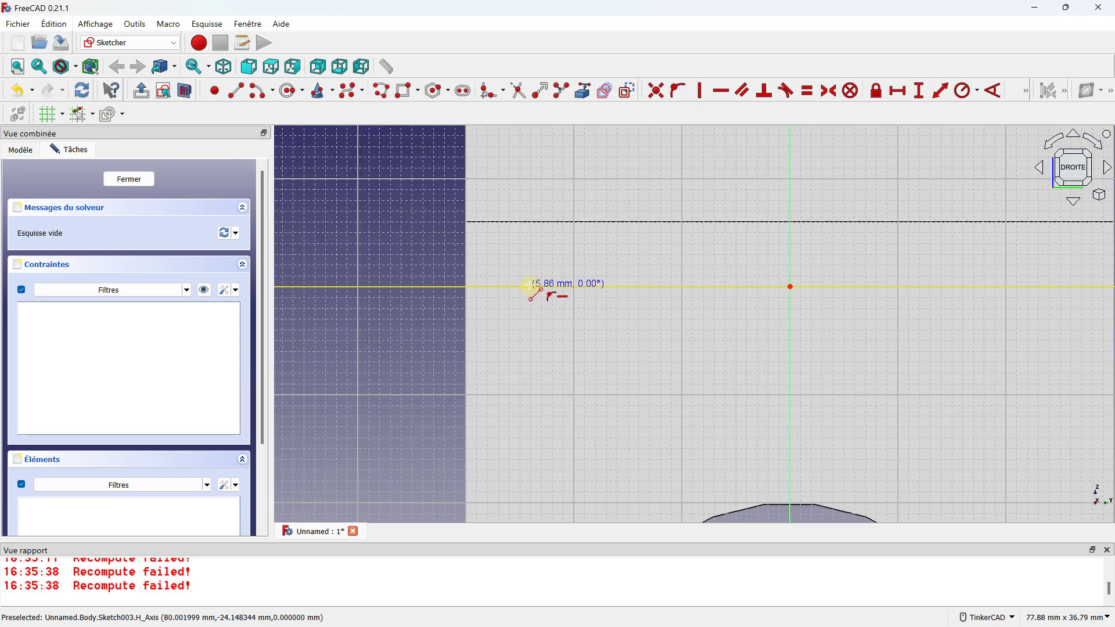
scroll(635, 294, "down", 3)
scroll(779, 273, "up", 3)
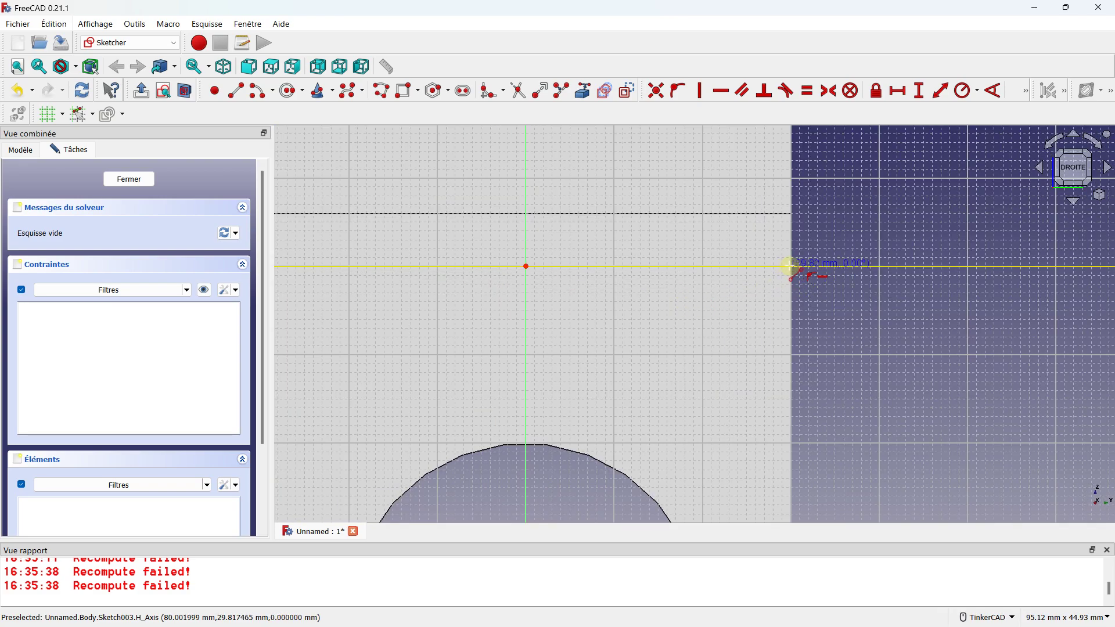
left_click(790, 266)
scroll(790, 265, "up", 2)
scroll(790, 266, "up", 3)
key("Escape")
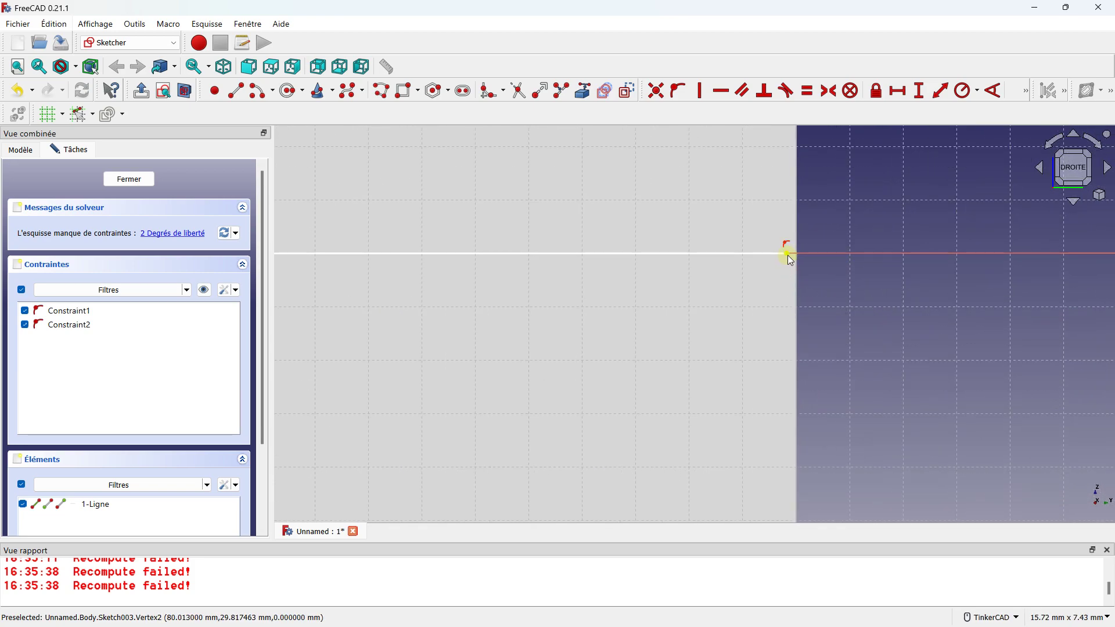
scroll(797, 263, "down", 5)
scroll(771, 269, "up", 3)
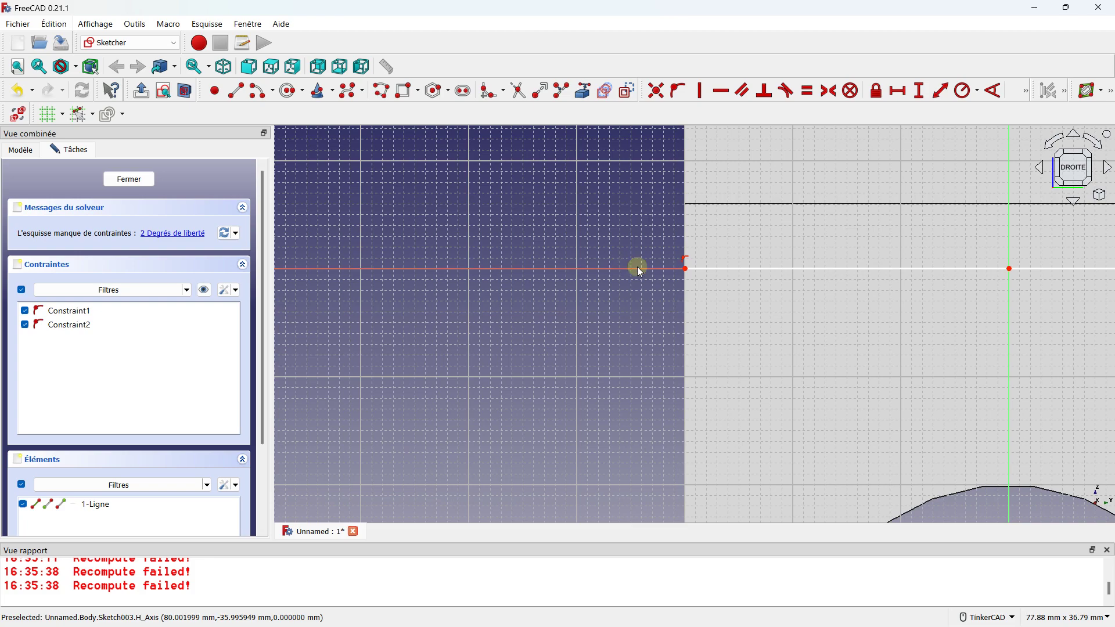
scroll(695, 259, "up", 2)
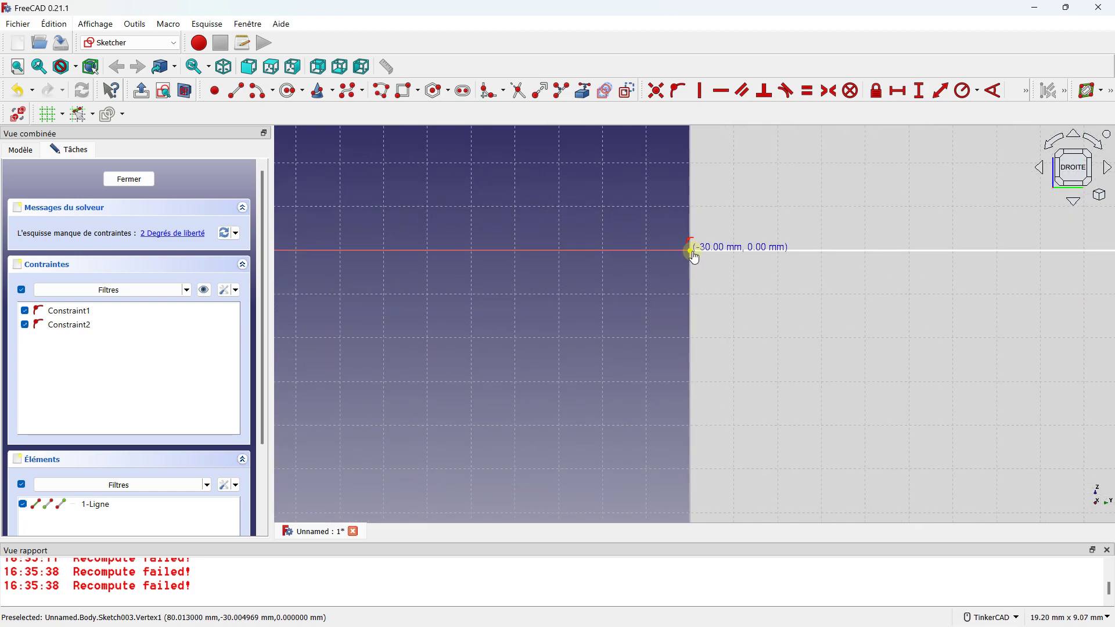
scroll(694, 250, "down", 7)
scroll(693, 250, "down", 2)
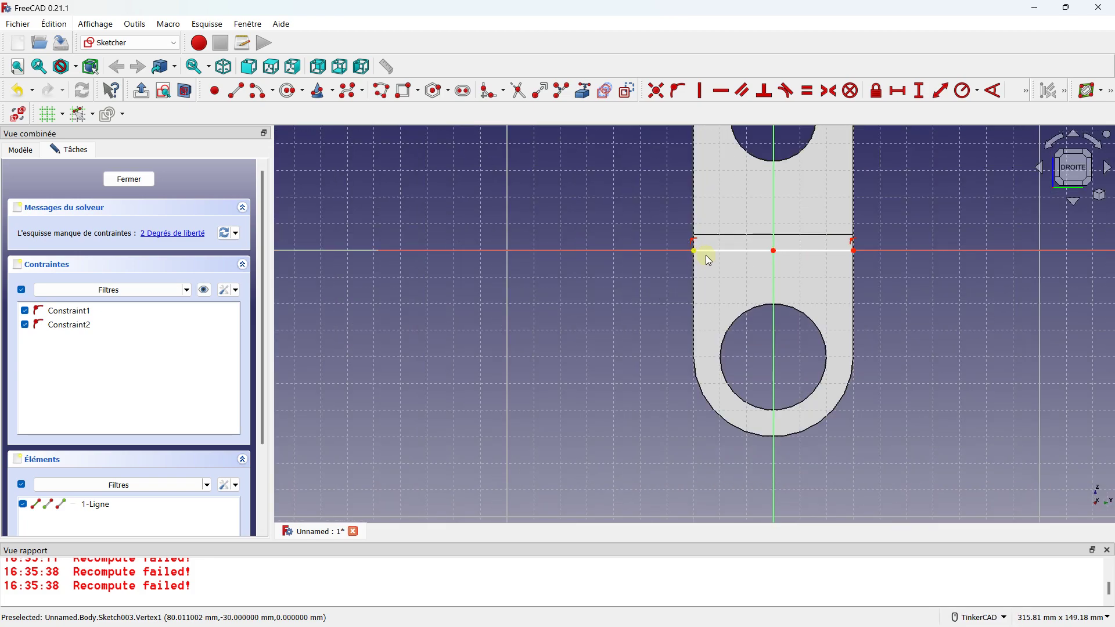
Draw two 40 mm vertical sides down from the base line's ends
left_click(236, 90)
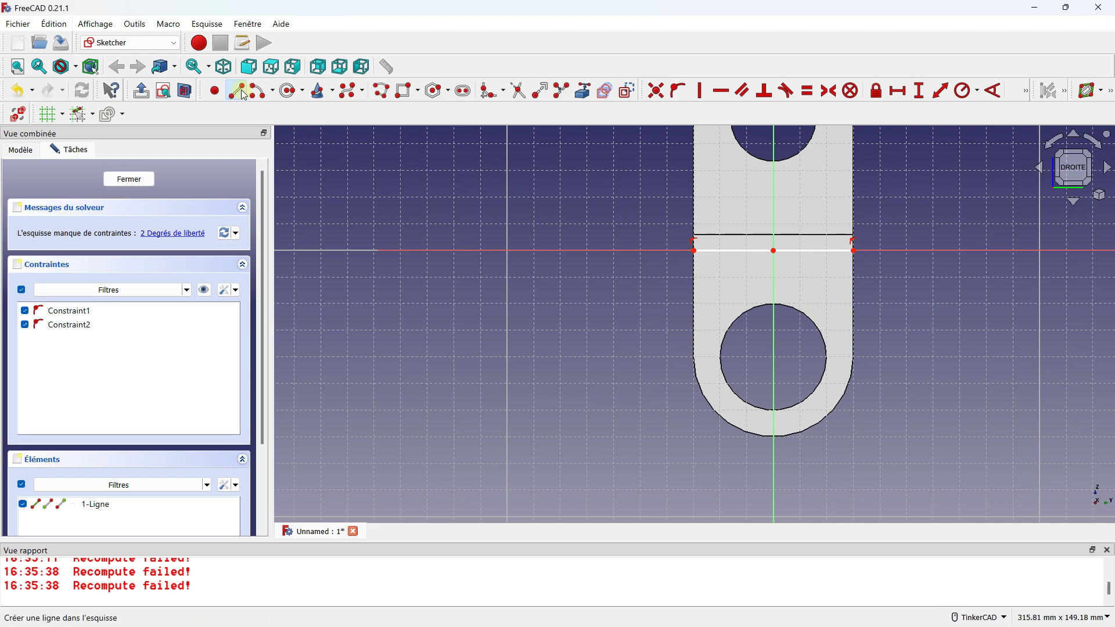
left_click(694, 252)
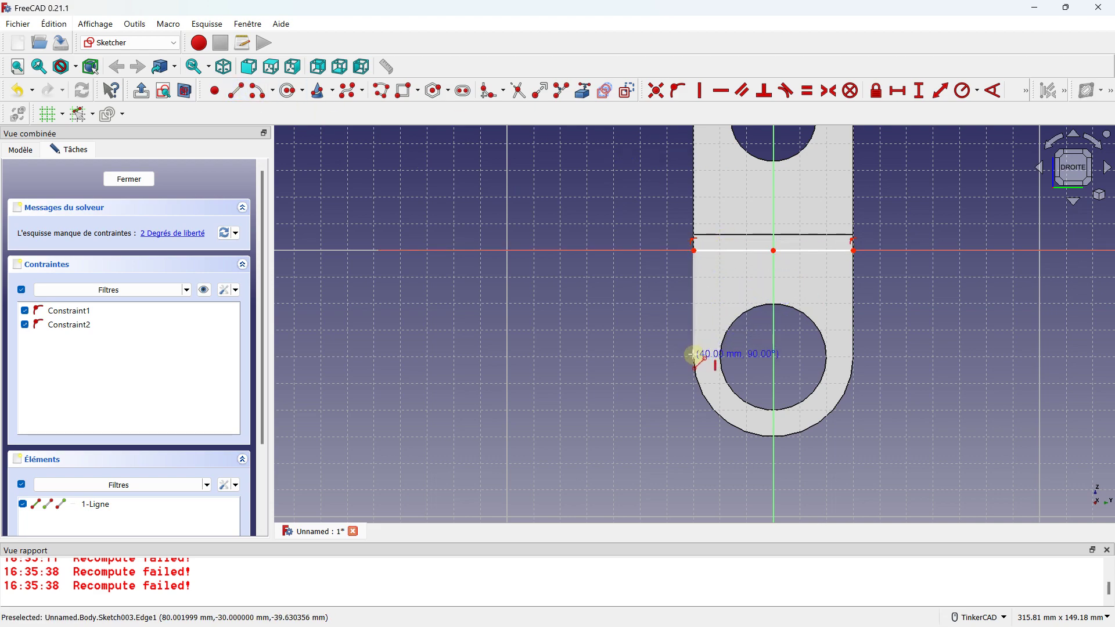
left_click(694, 356)
left_click(855, 250)
left_click(855, 357)
scroll(874, 363, "up", 4)
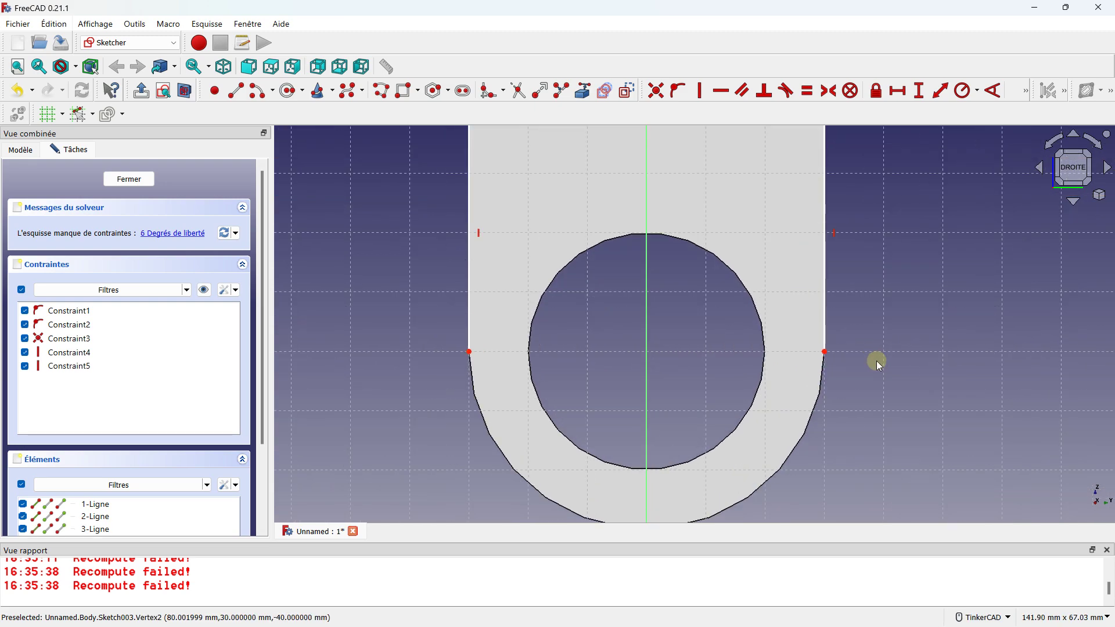
scroll(754, 319, "down", 2)
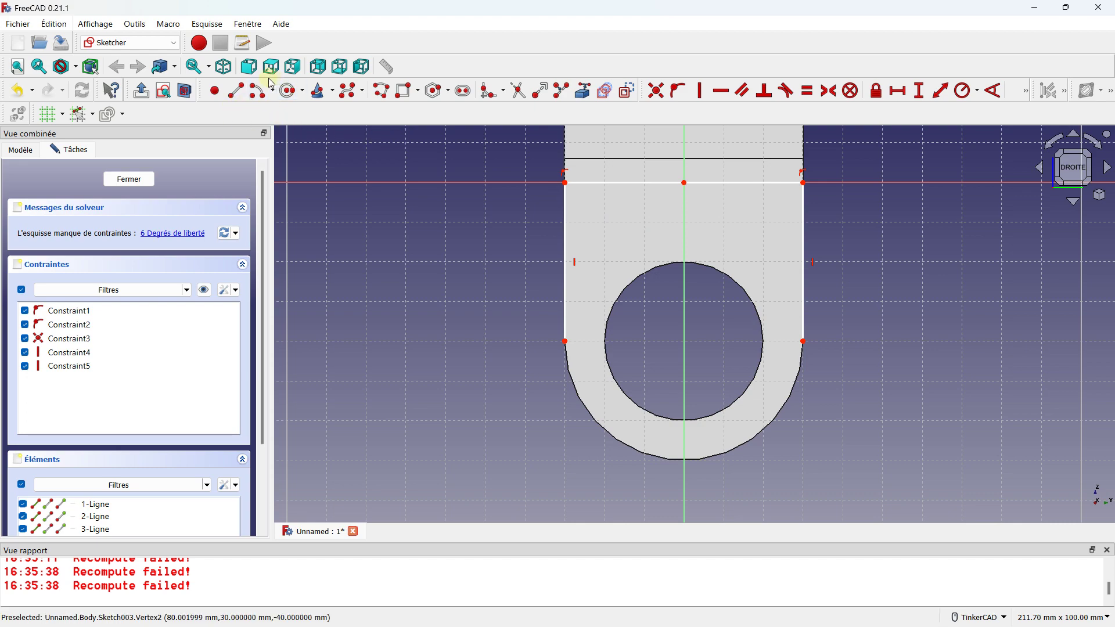
left_click(272, 95)
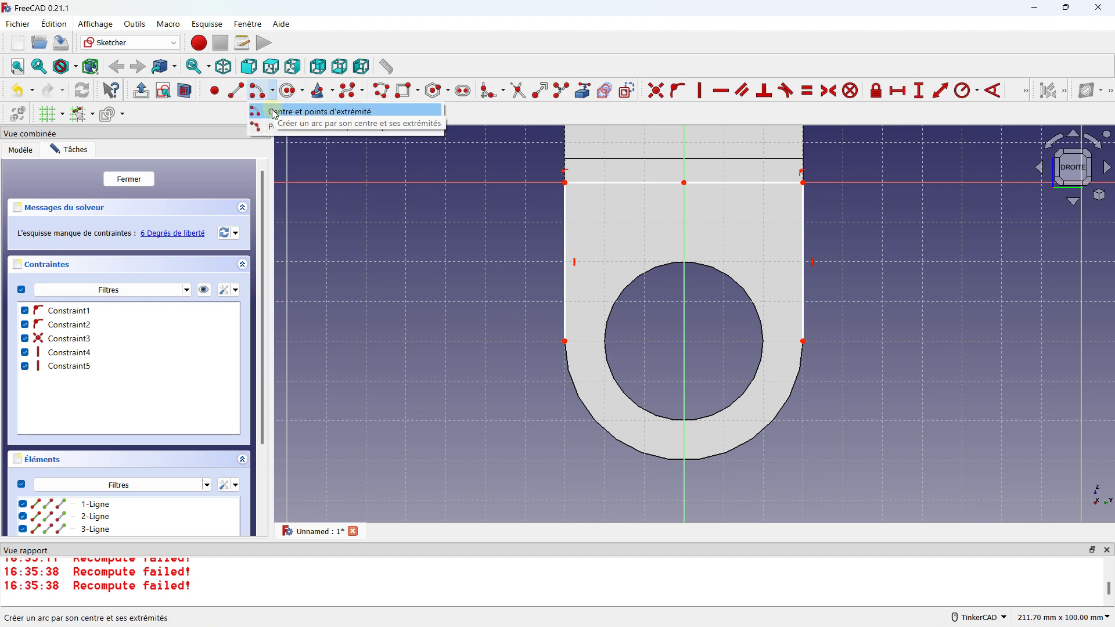
Draw a centre-and-endpoints arc joining the bottoms of the two side lines
left_click(275, 111)
left_click(685, 344)
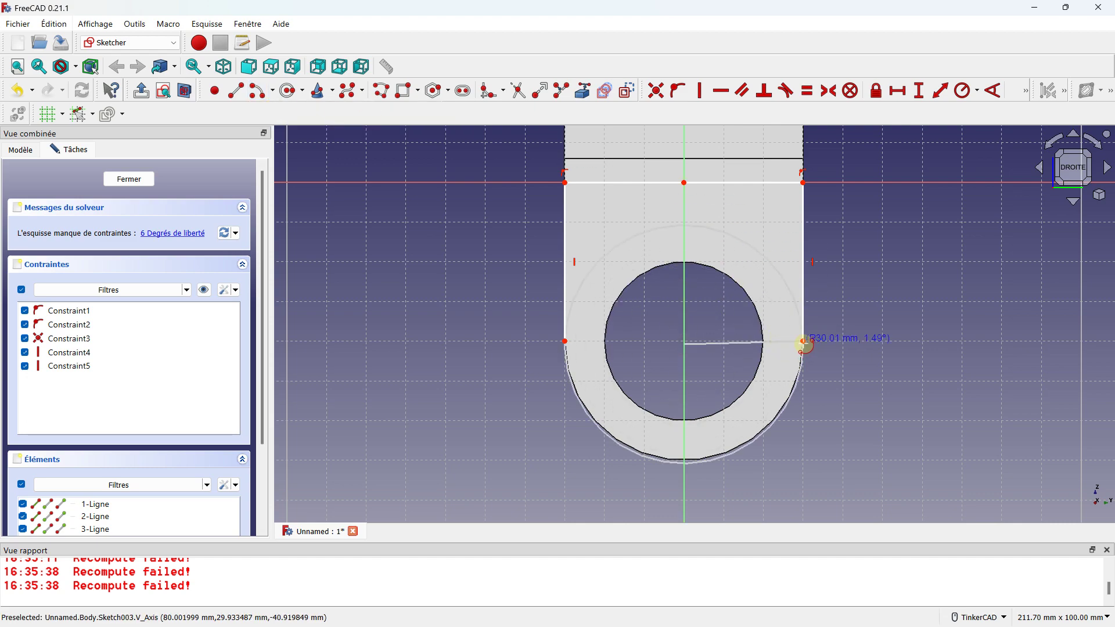
key("Escape")
scroll(694, 346, "up", 5)
scroll(694, 346, "down", 3)
left_click(278, 90)
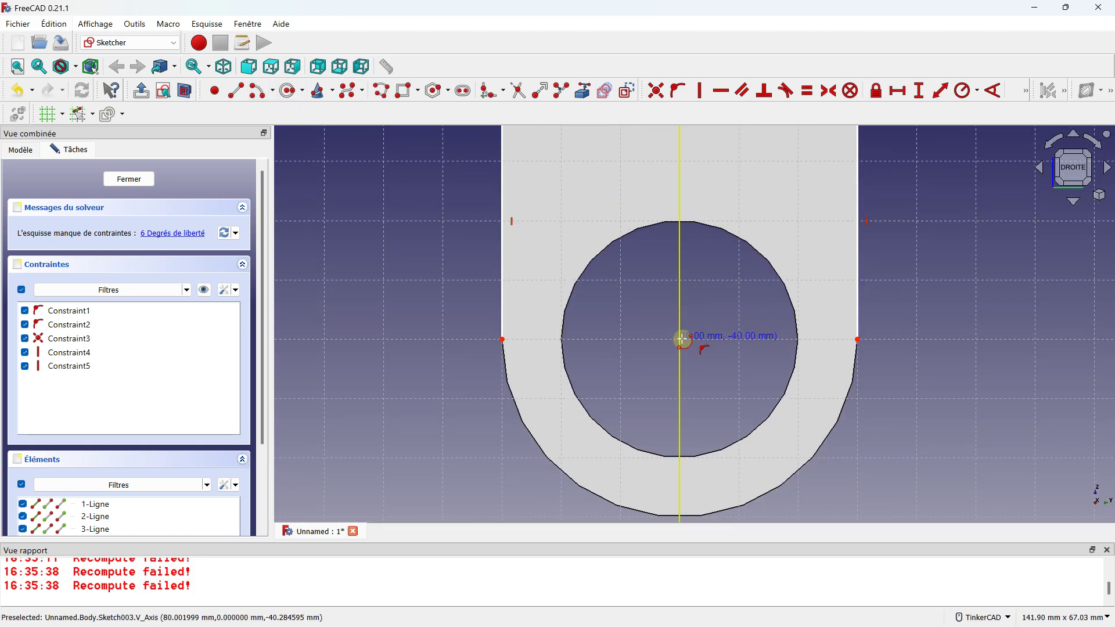
scroll(682, 339, "up", 4)
scroll(680, 342, "down", 7)
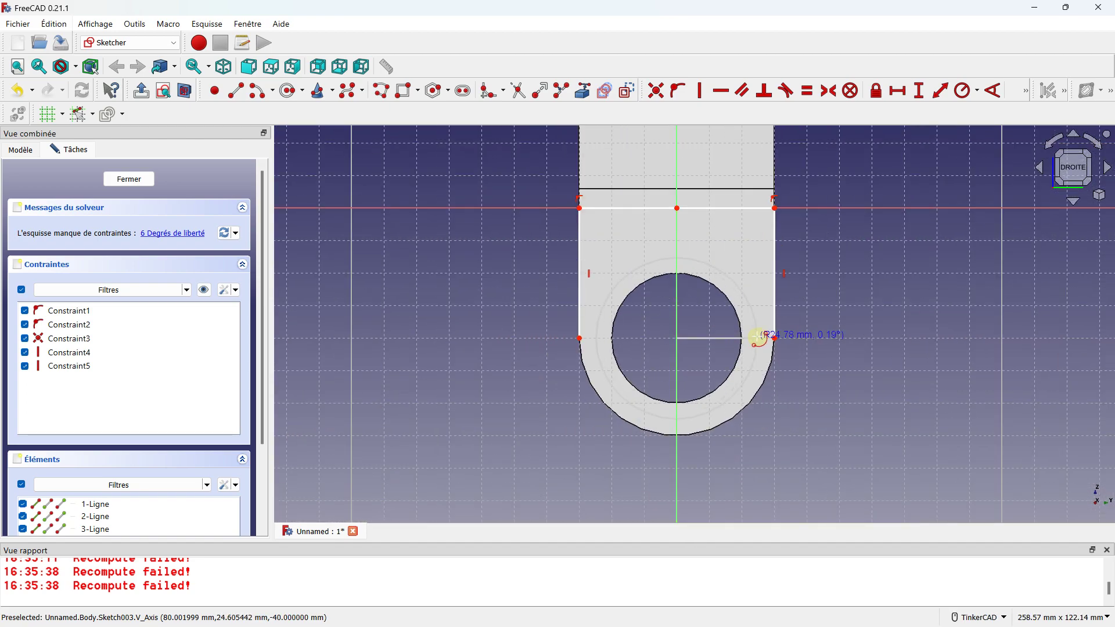
left_click(776, 338)
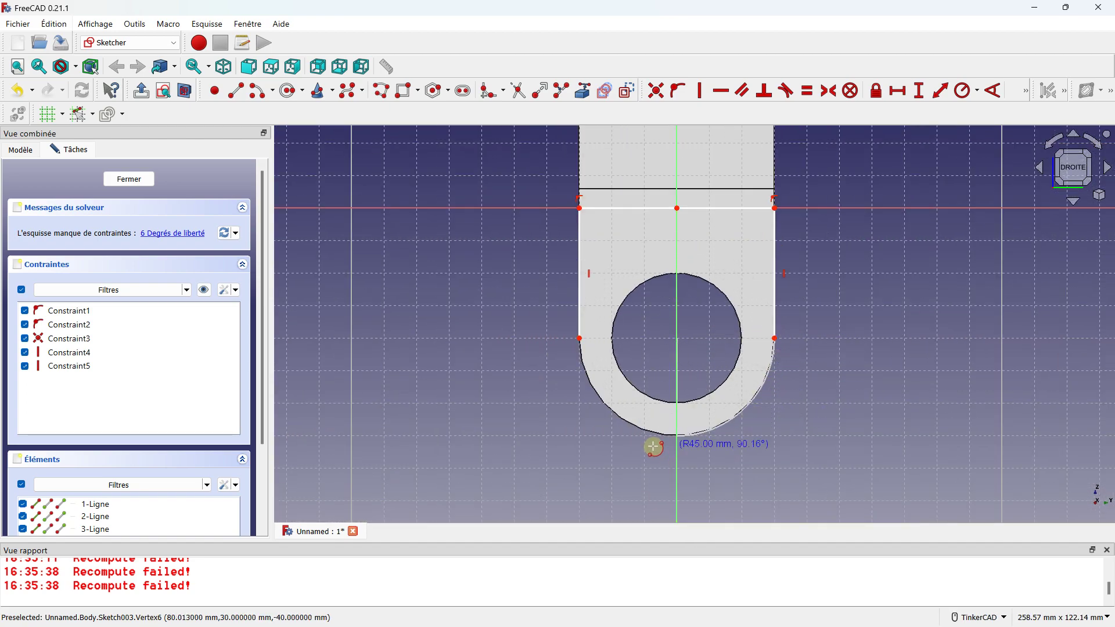
left_click(579, 338)
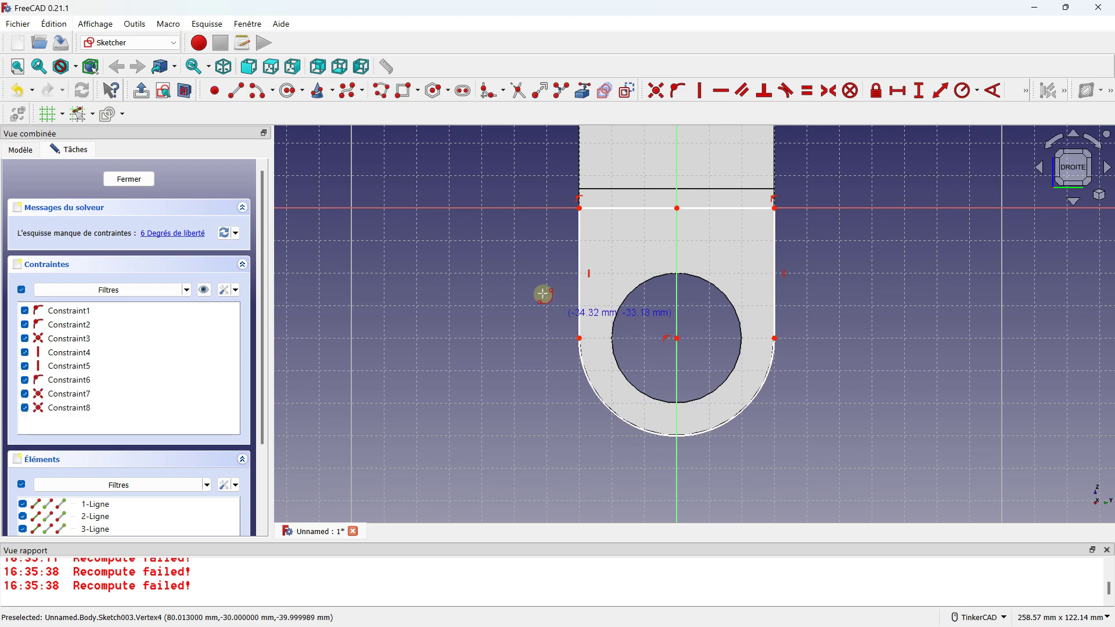
scroll(679, 355, "up", 2)
scroll(686, 356, "up", 1)
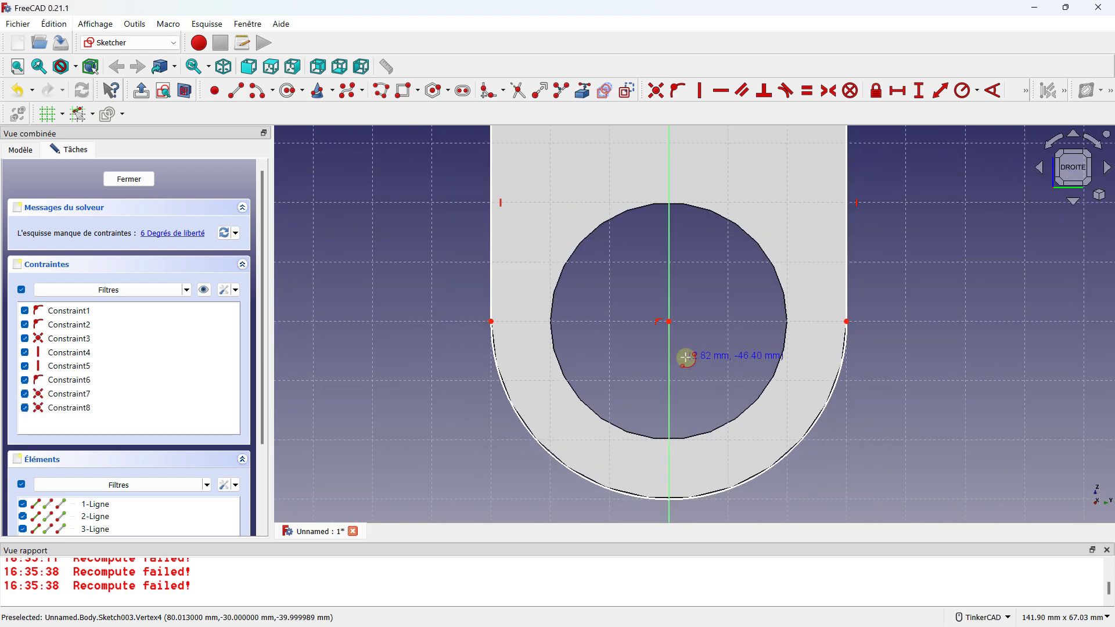
Add a small hole circle at the lug centre and leave the sketch
left_click(289, 90)
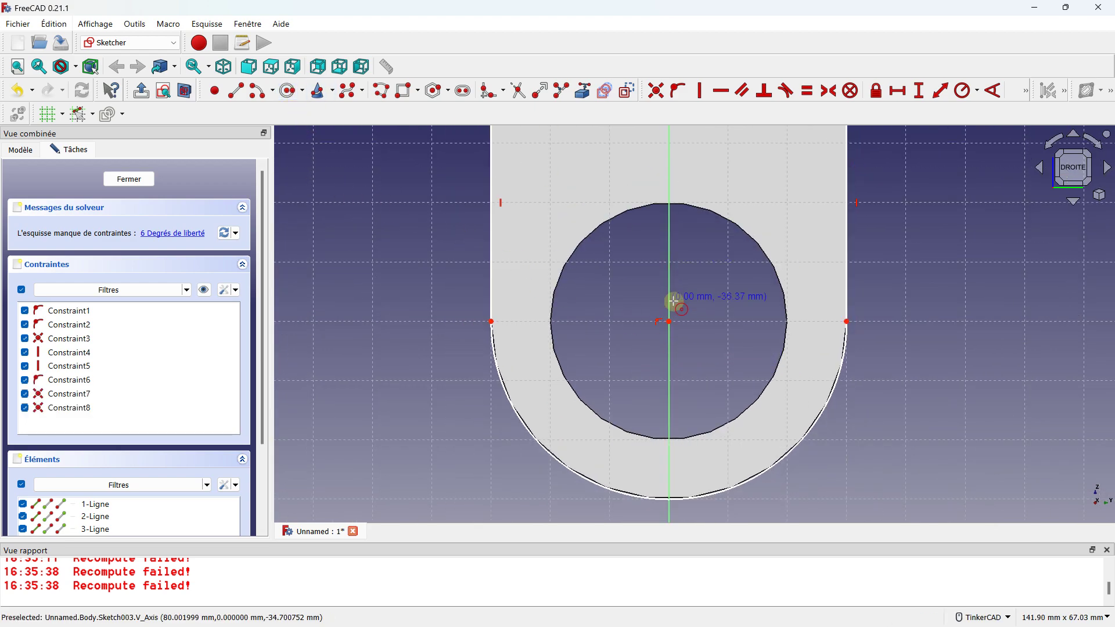
left_click(669, 322)
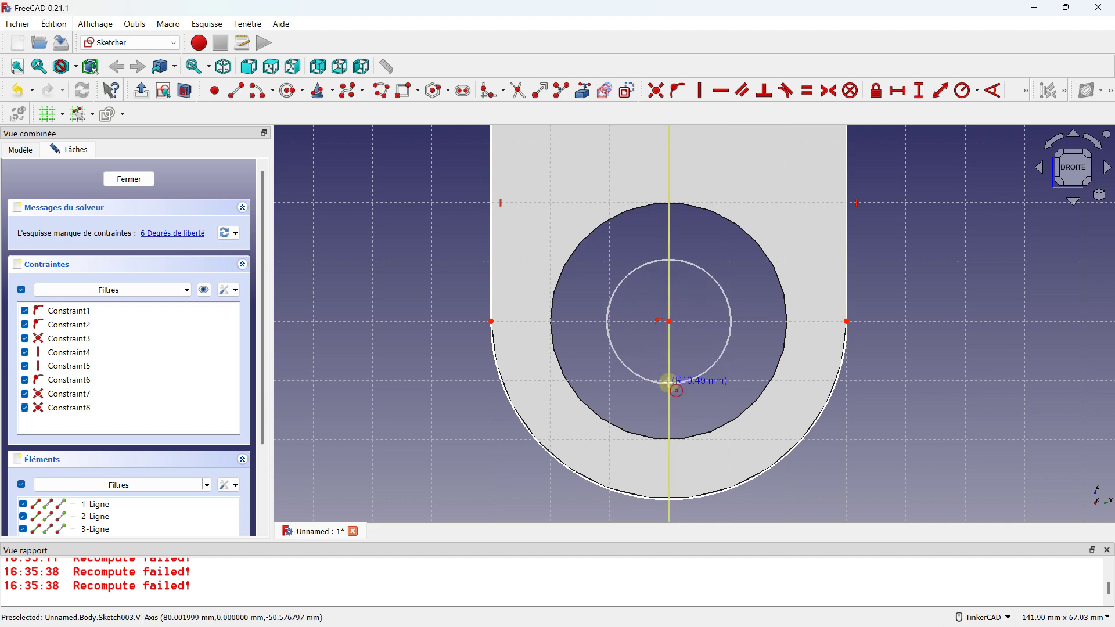
left_click(669, 366)
key("Escape")
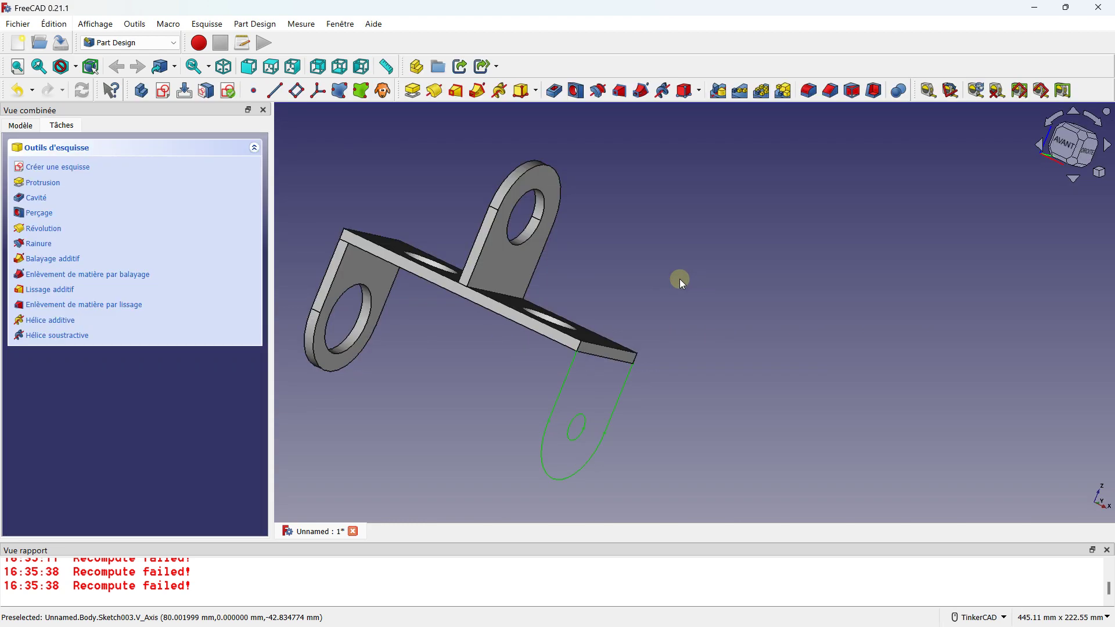
In Sketch003, give the small hole circle a 16 mm radius constraint
left_click(20, 125)
double_click(64, 225)
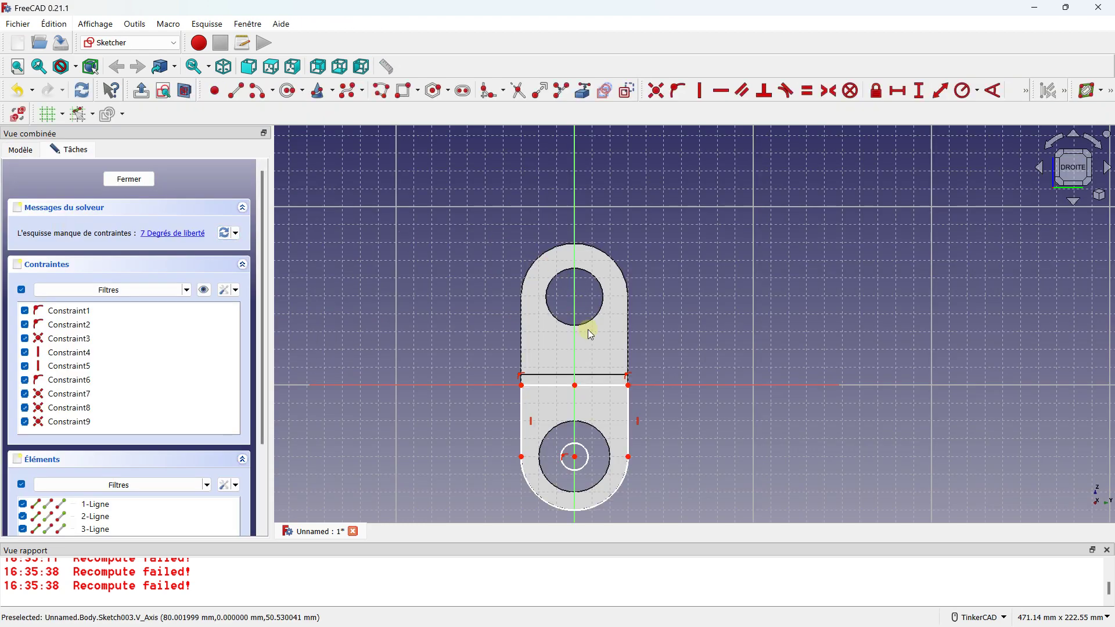
scroll(587, 435, "up", 3)
scroll(567, 361, "down", 3)
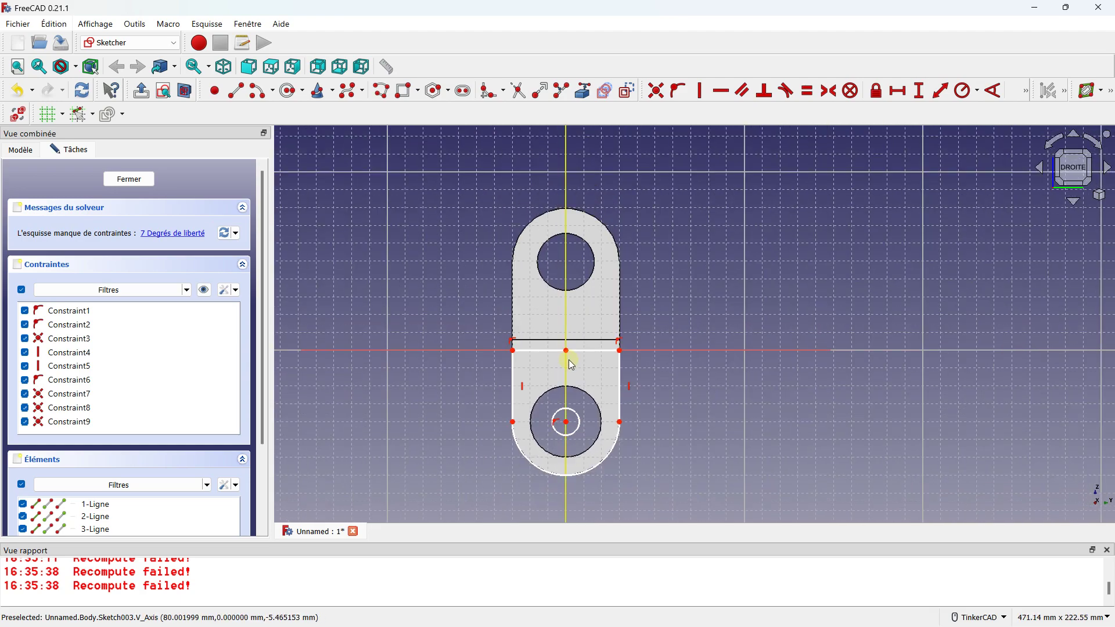
left_click(962, 90)
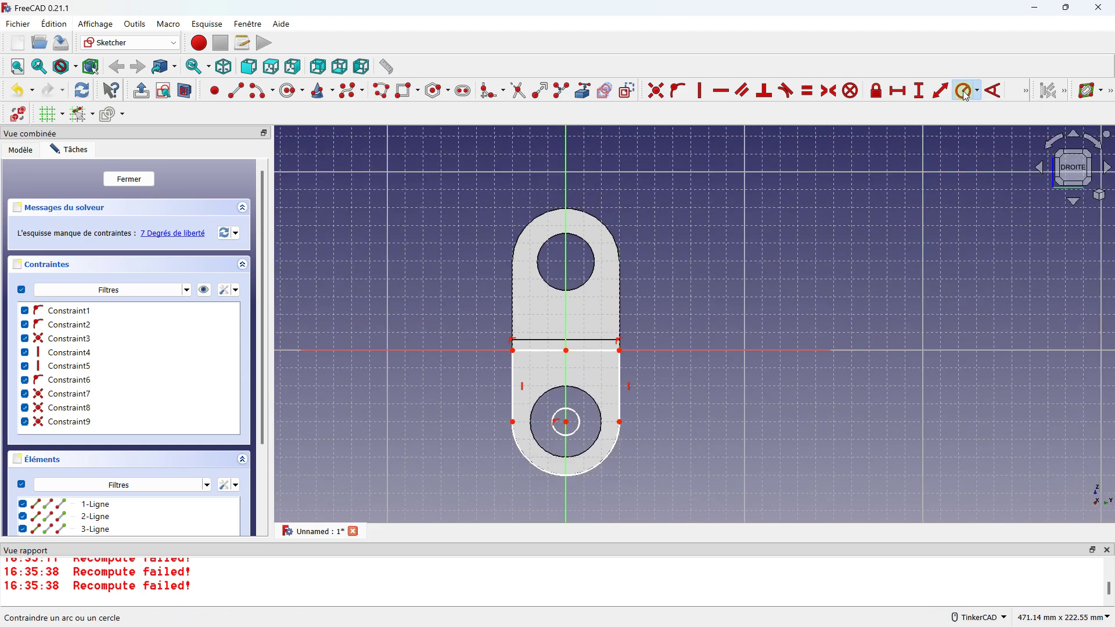
left_click(578, 418)
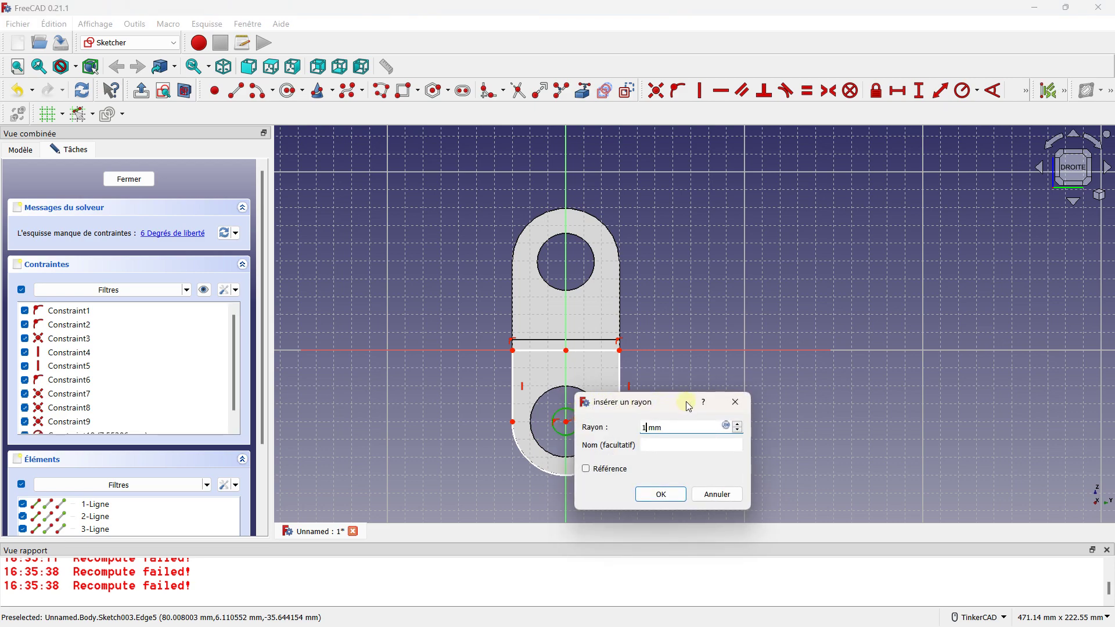
key("Return")
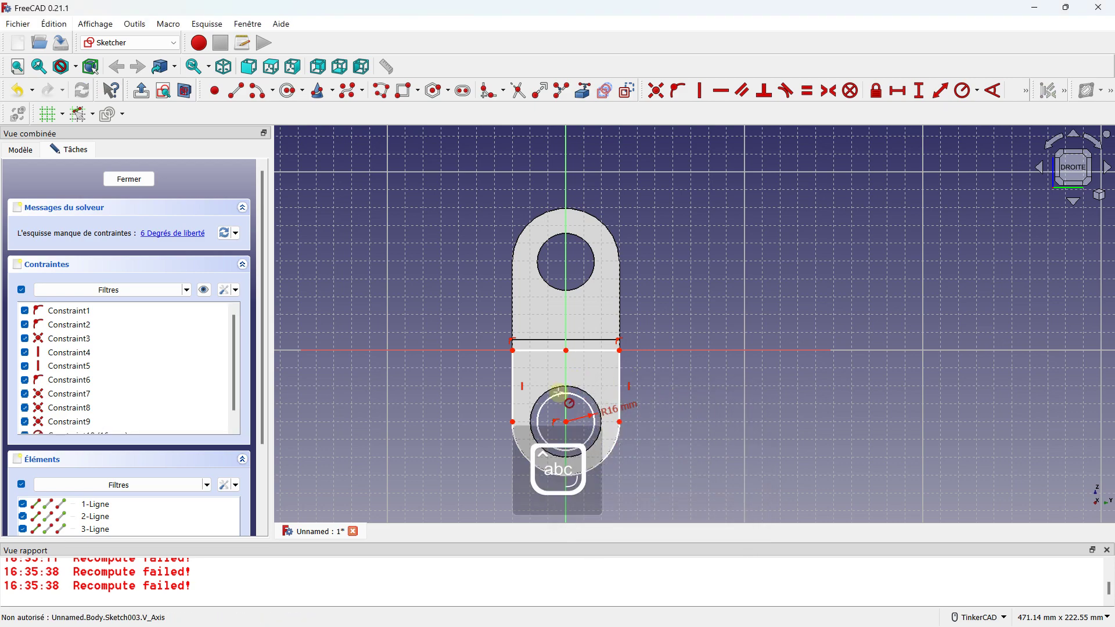
Close Sketch003, orbit the bracket, and reveal the sketch under Pad001
scroll(553, 410, "up", 3)
scroll(558, 401, "down", 1)
scroll(570, 386, "up", 1)
scroll(570, 383, "down", 5)
scroll(570, 370, "up", 4)
scroll(571, 369, "down", 2)
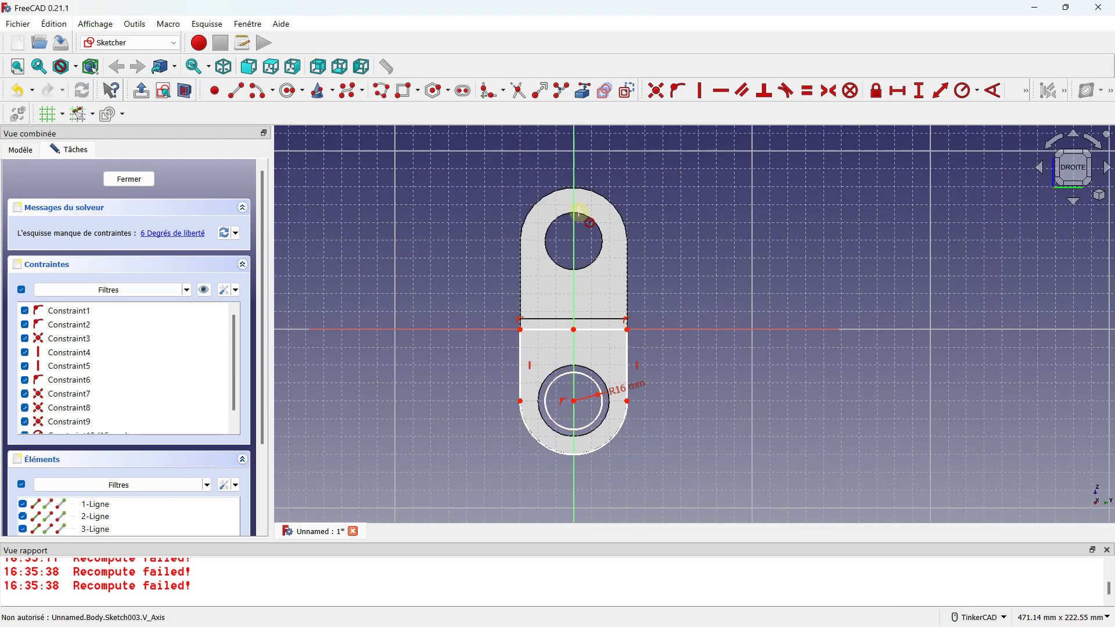
scroll(577, 336, "up", 2)
scroll(597, 398, "up", 2)
mouse_move(587, 241)
right_mouse_down()
mouse_move(593, 289)
mouse_move(655, 177)
right_mouse_up()
scroll(613, 286, "down", 4)
mouse_move(517, 404)
right_mouse_down()
mouse_move(600, 304)
mouse_move(628, 351)
mouse_move(587, 319)
mouse_move(602, 311)
mouse_move(610, 321)
mouse_move(543, 324)
right_mouse_up()
right_click(543, 324)
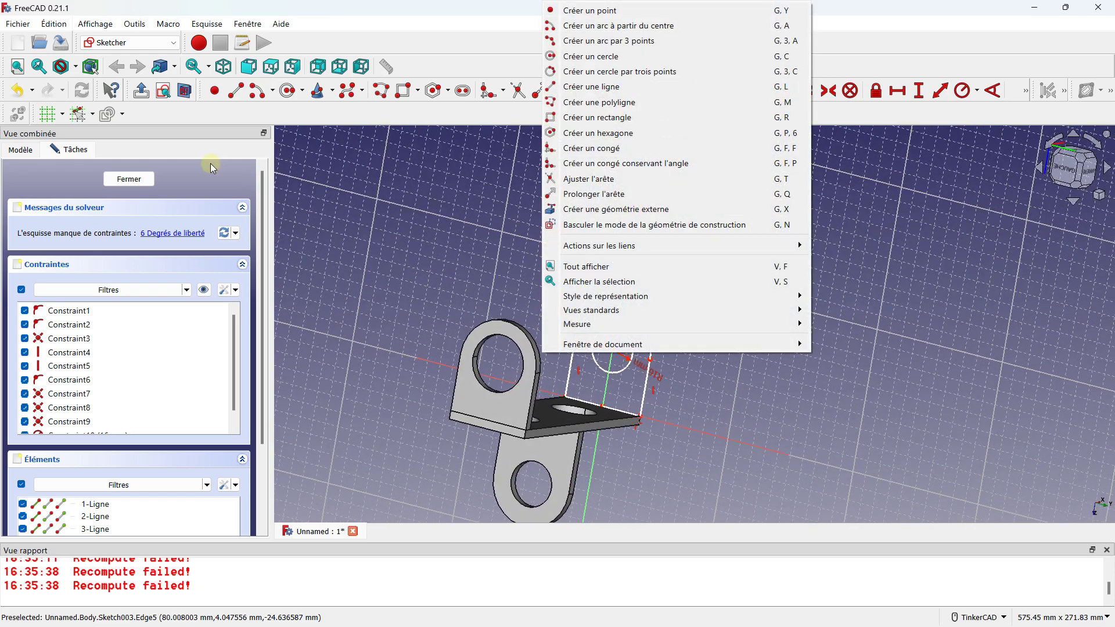
left_click(288, 173)
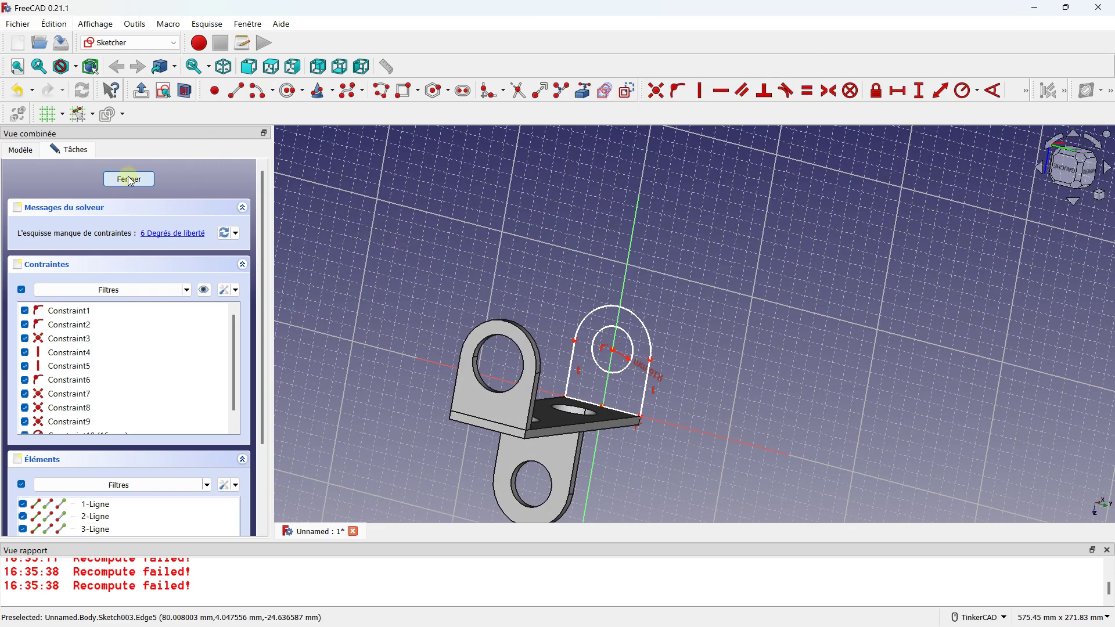
left_click(130, 180)
mouse_move(562, 315)
right_mouse_down()
mouse_move(528, 259)
mouse_move(642, 319)
mouse_move(606, 308)
mouse_move(640, 291)
right_mouse_up()
left_click(38, 197)
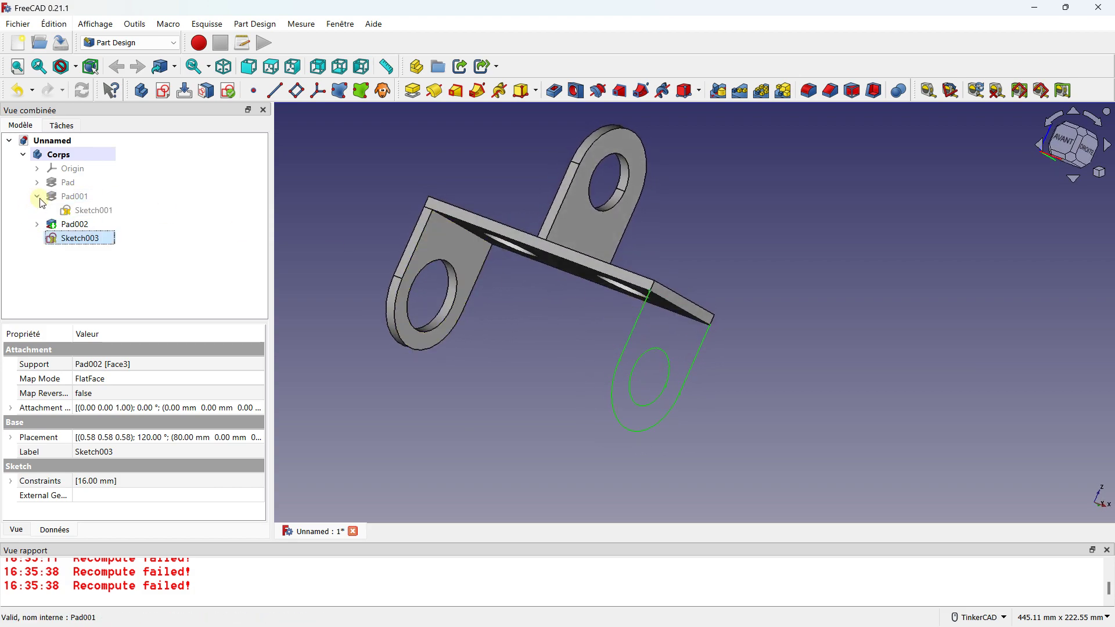
Open Sketch001 for editing, zoom around its profile, and close it unchanged
left_click(88, 211)
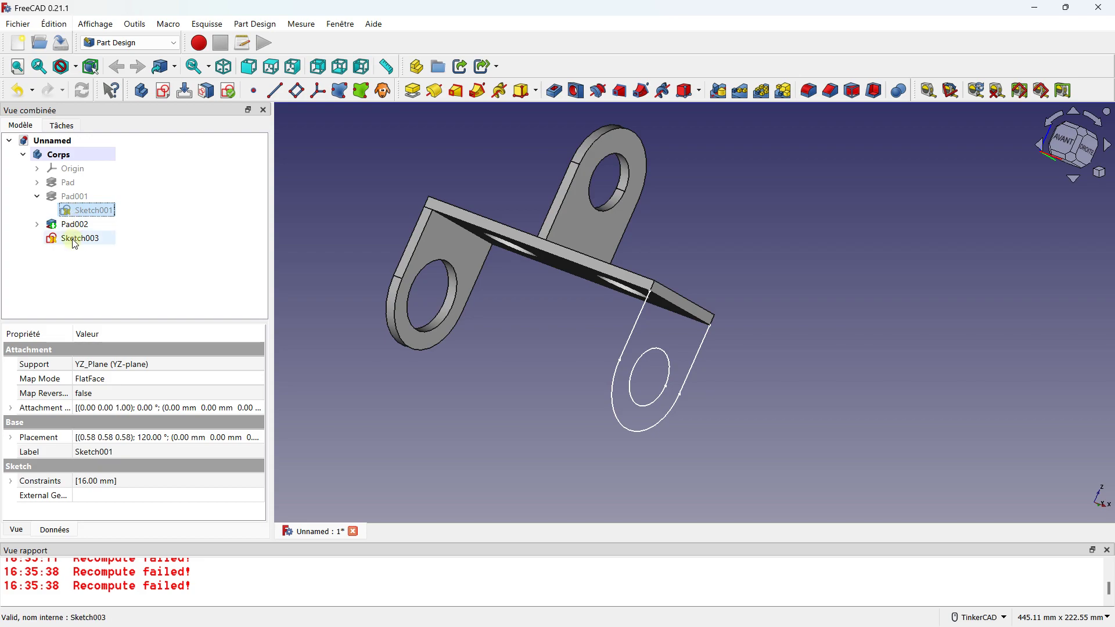
left_click(74, 239)
left_click(78, 214)
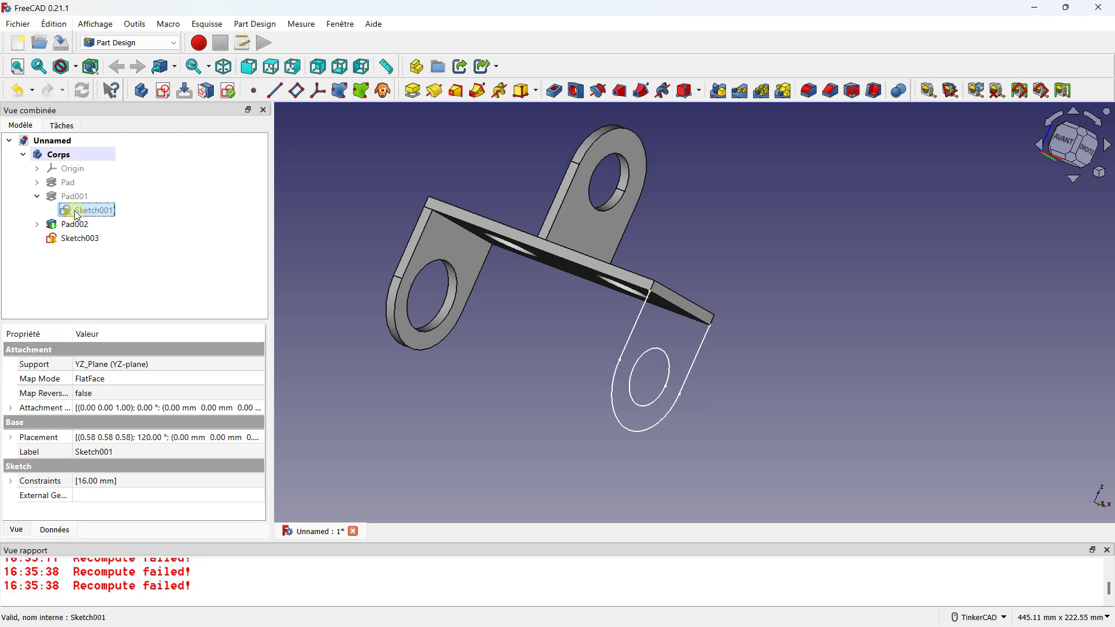
double_click(77, 214)
scroll(613, 222, "up", 2)
scroll(647, 227, "up", 2)
scroll(743, 271, "up", 2)
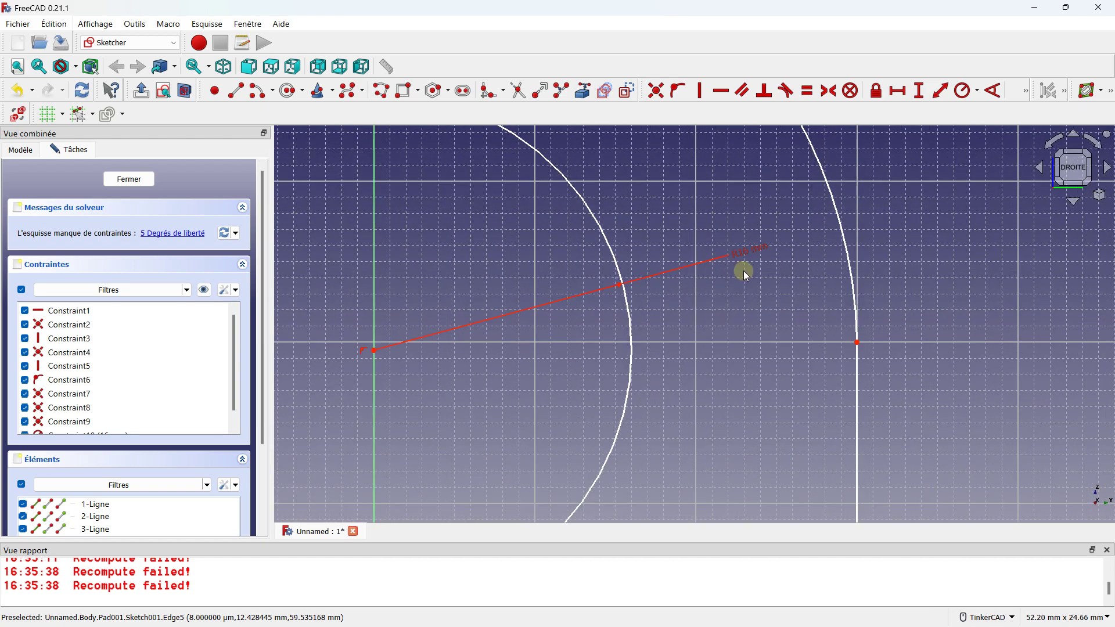
scroll(750, 255, "down", 2)
scroll(748, 251, "down", 1)
scroll(748, 250, "down", 2)
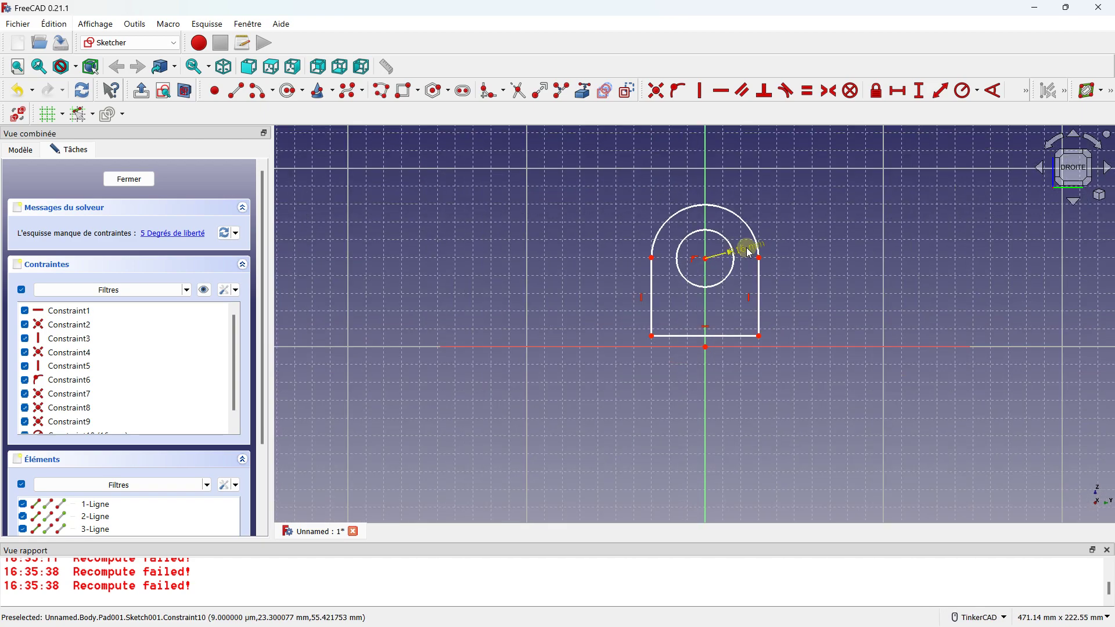
scroll(749, 253, "up", 2)
left_click(137, 179)
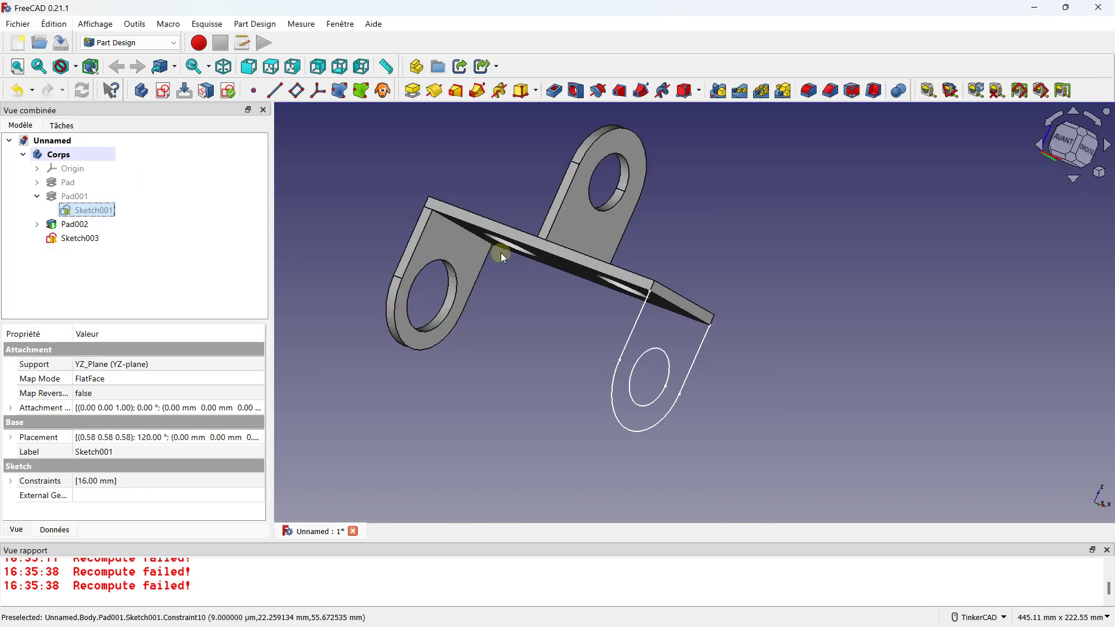
Inspect the plate sketch under Pad without changes, then open Sketch003 for editing
left_click(37, 182)
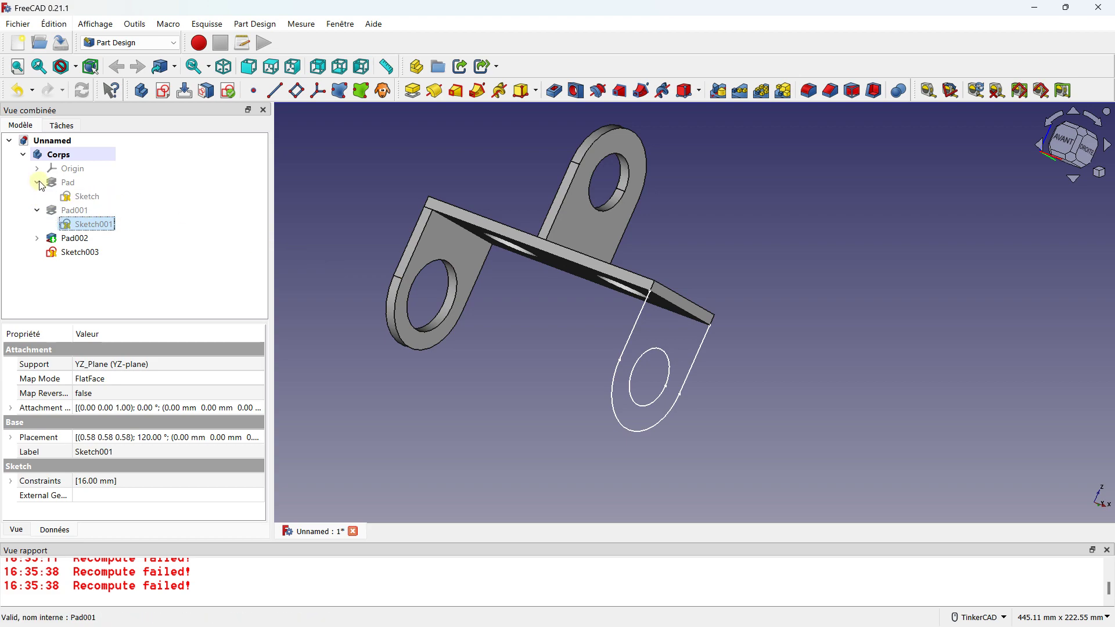
double_click(71, 199)
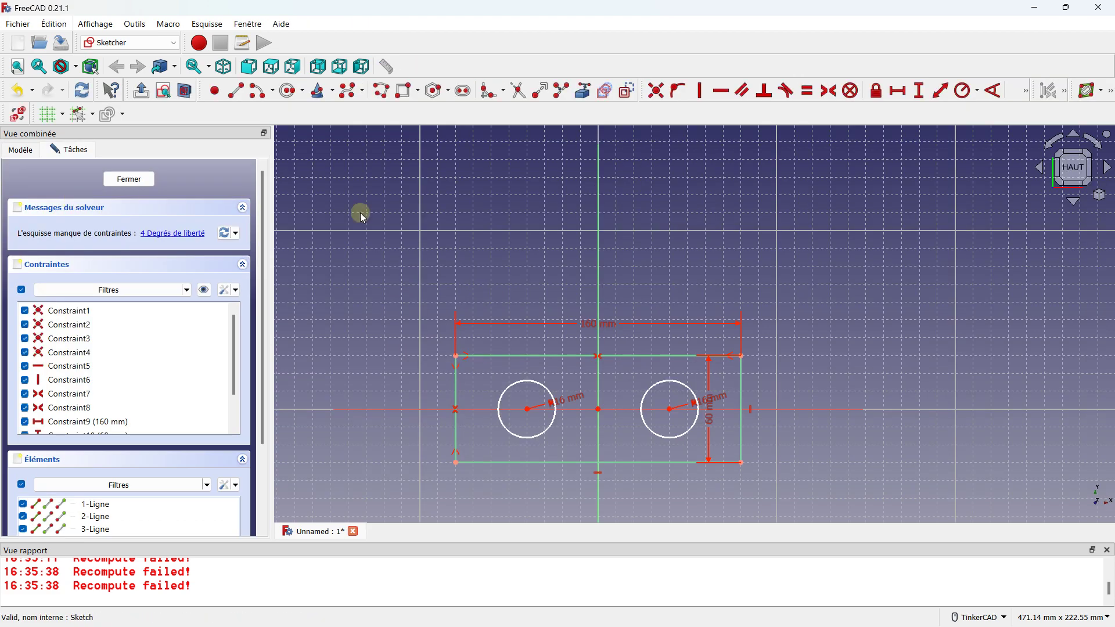
left_click(147, 179)
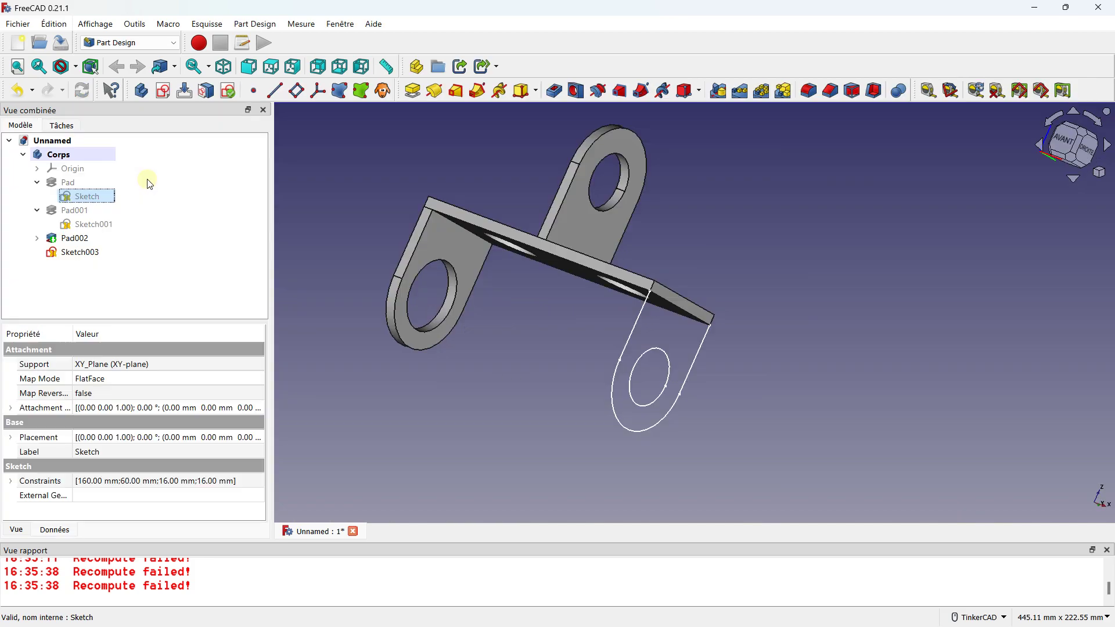
double_click(73, 254)
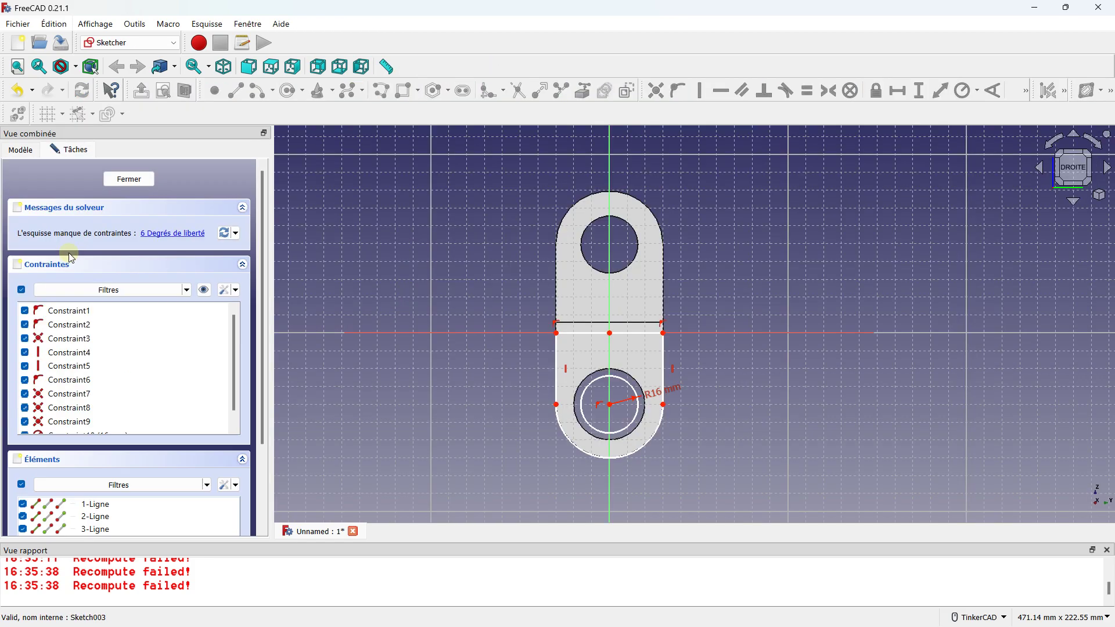
Try a 12 mm hole radius in Sketch003, restore it to 16 mm, and close the sketch
scroll(639, 393, "up", 4)
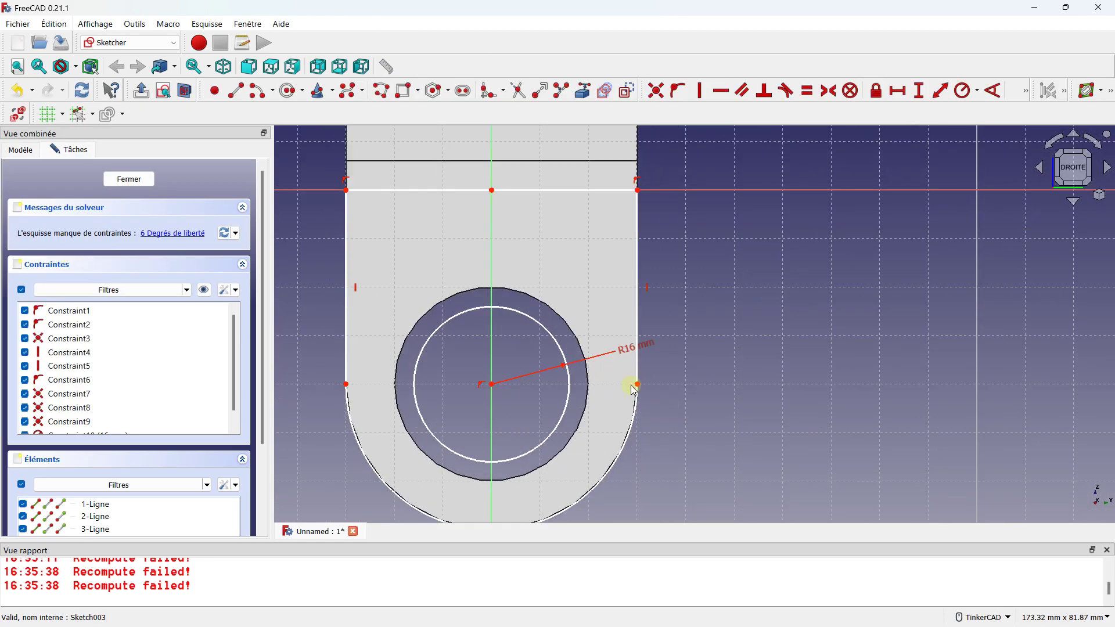
double_click(621, 357)
type("1")
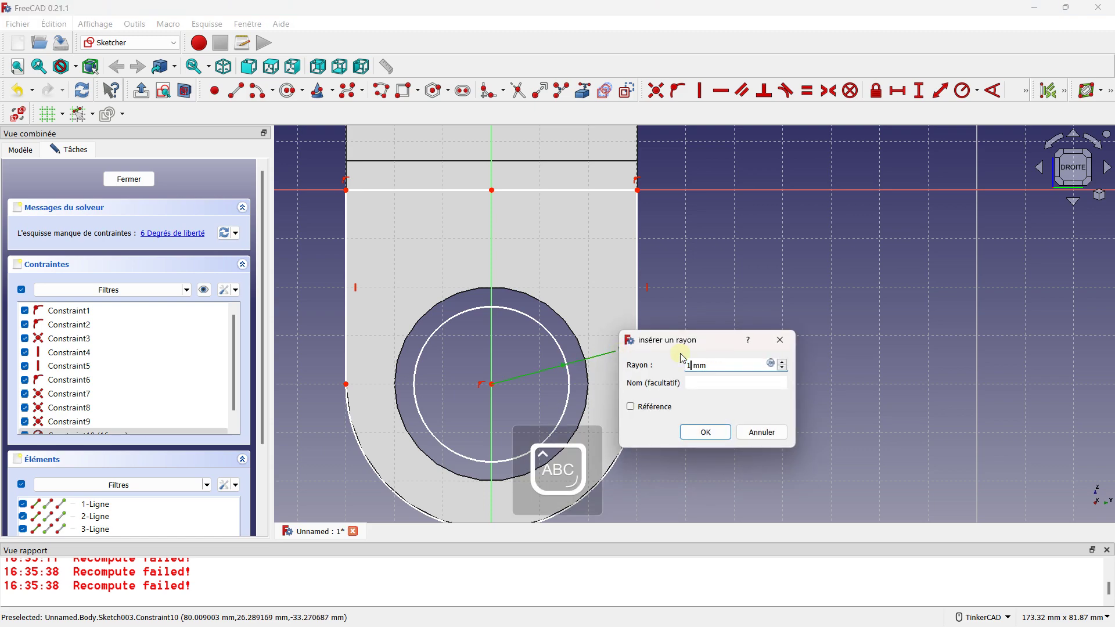
type("2")
key("Return")
double_click(624, 352)
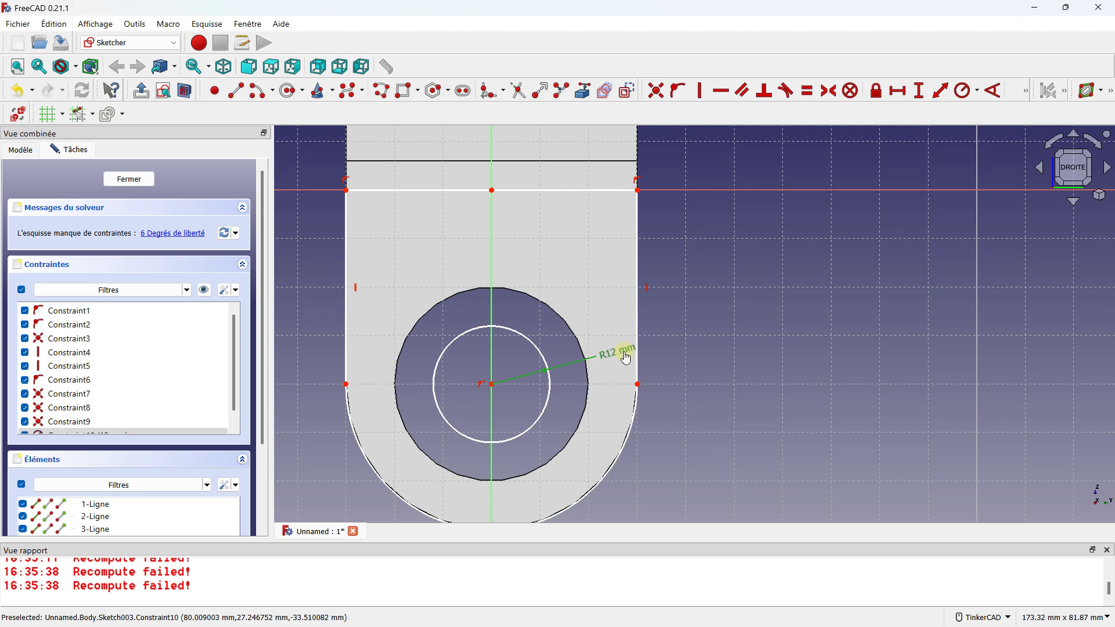
type("16")
key("Return")
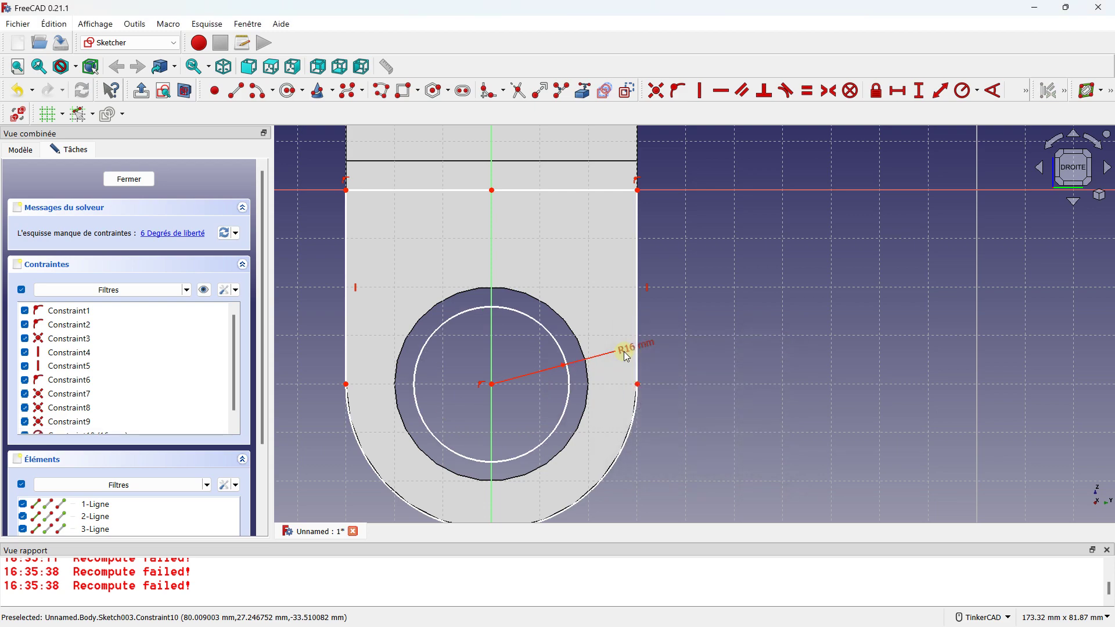
scroll(563, 318, "down", 2)
left_click(121, 184)
right_click_drag(503, 344, 496, 346)
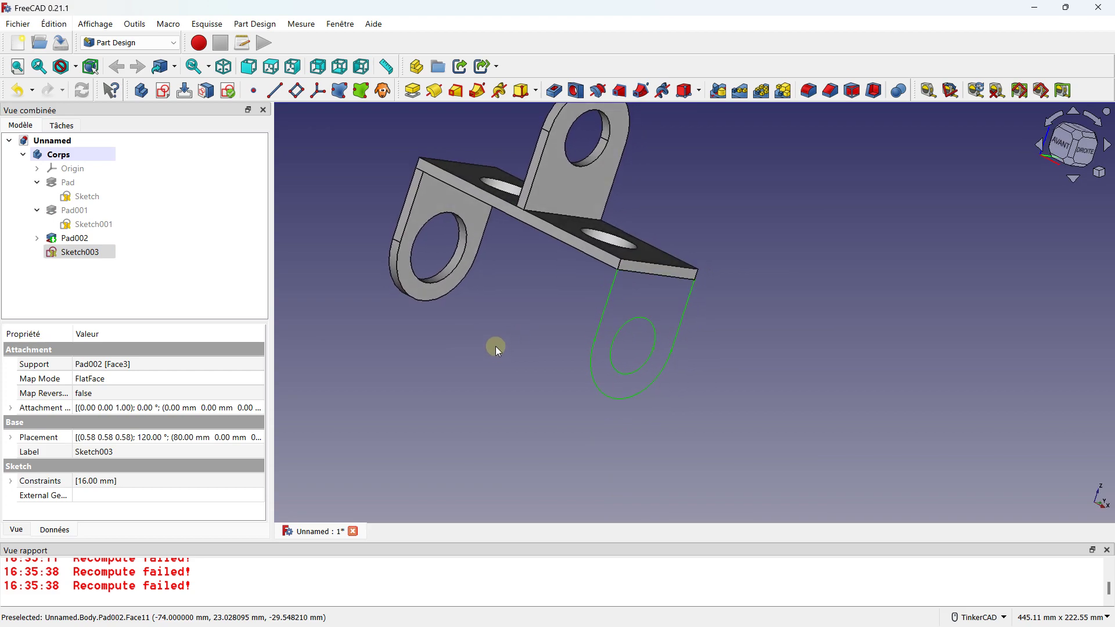
left_click(414, 91)
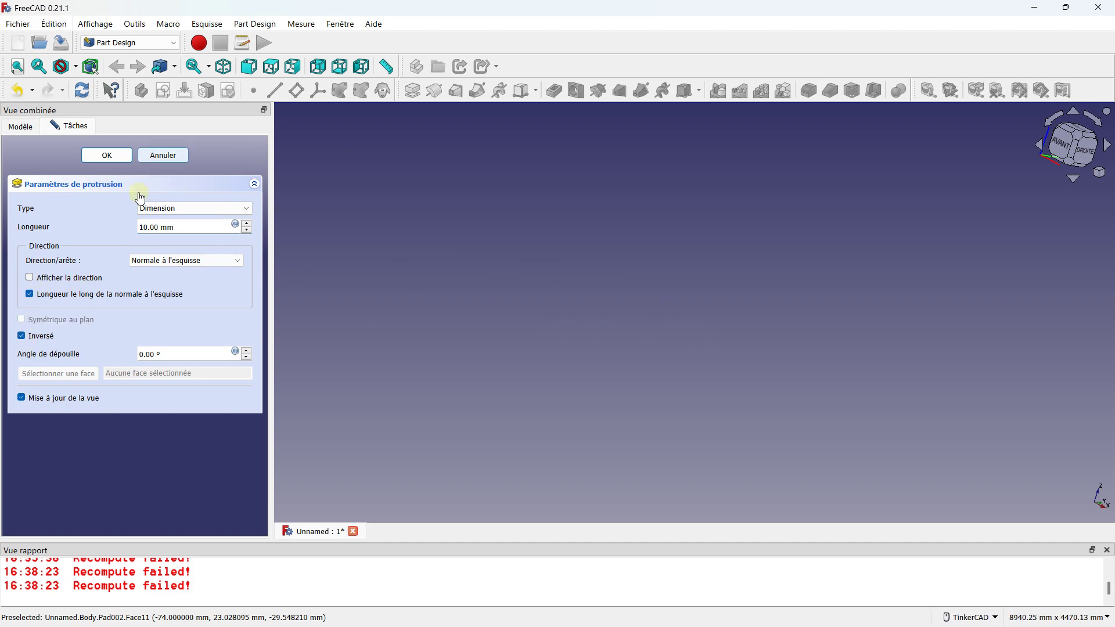
left_click(49, 342)
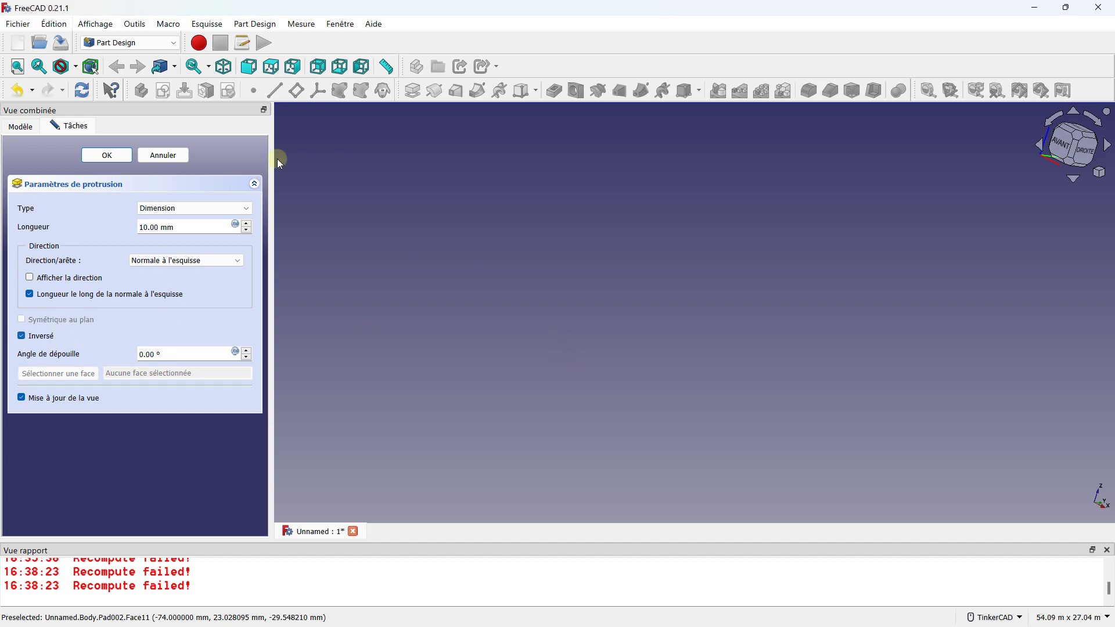
left_click(150, 156)
scroll(547, 326, "up", 5)
scroll(528, 328, "up", 5)
scroll(557, 340, "up", 10)
scroll(575, 334, "up", 5)
mouse_move(560, 315)
right_mouse_down()
mouse_move(647, 323)
mouse_move(552, 304)
mouse_move(531, 257)
mouse_move(569, 314)
mouse_move(515, 306)
right_mouse_up()
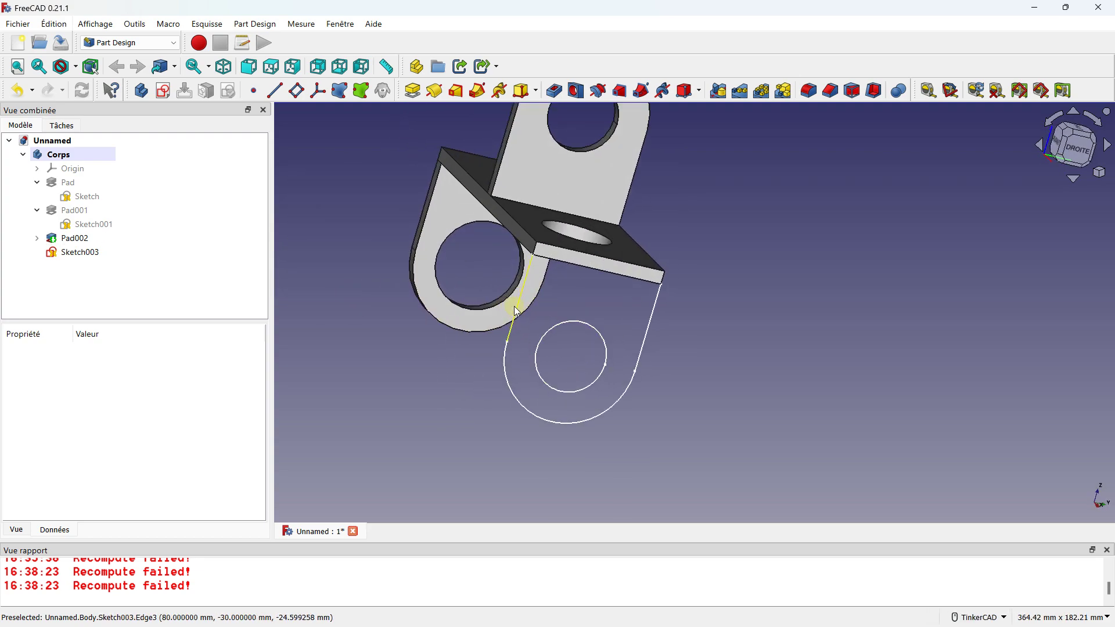
double_click(80, 252)
Zoom the Sketch003 view and try a coincident constraint on the lug's edge and arc
scroll(515, 262, "up", 6)
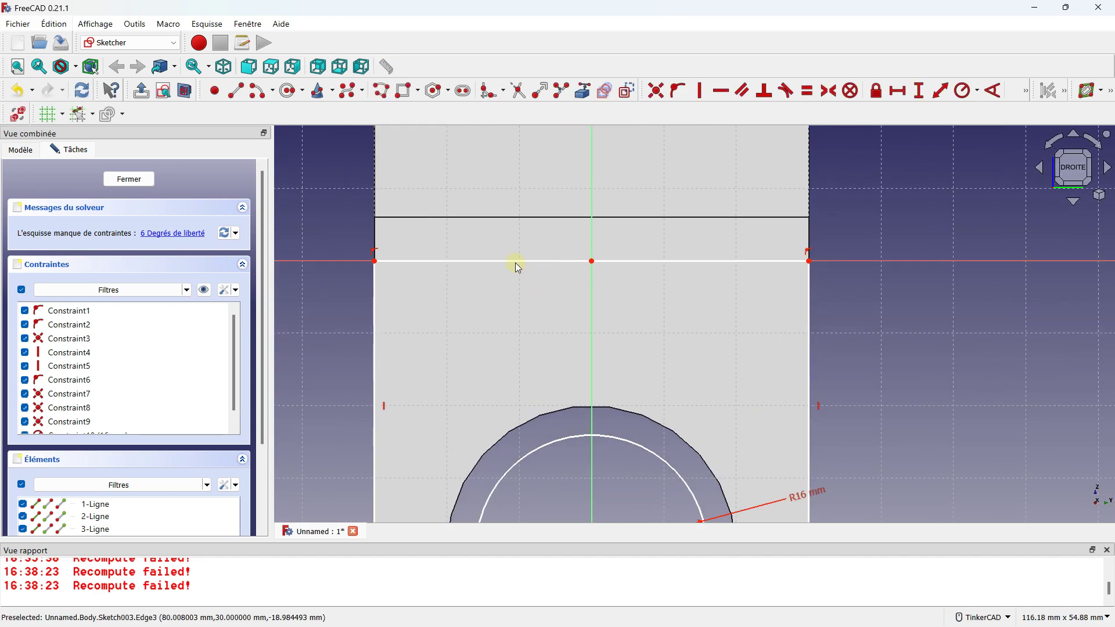
scroll(346, 273, "up", 4)
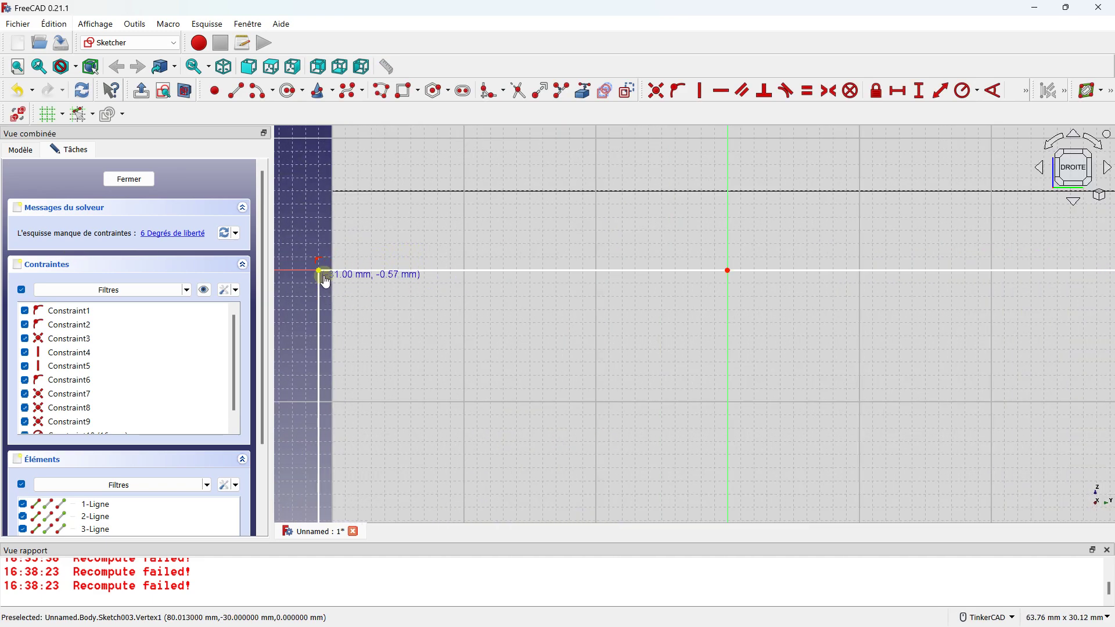
scroll(567, 204, "down", 8)
scroll(509, 356, "up", 7)
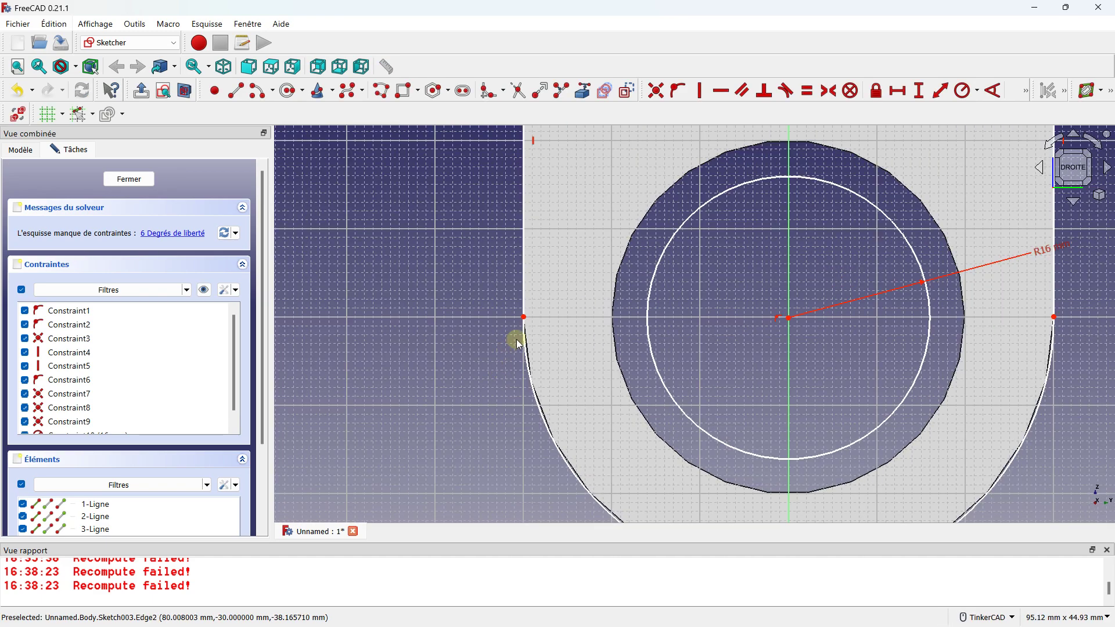
scroll(514, 296, "up", 4)
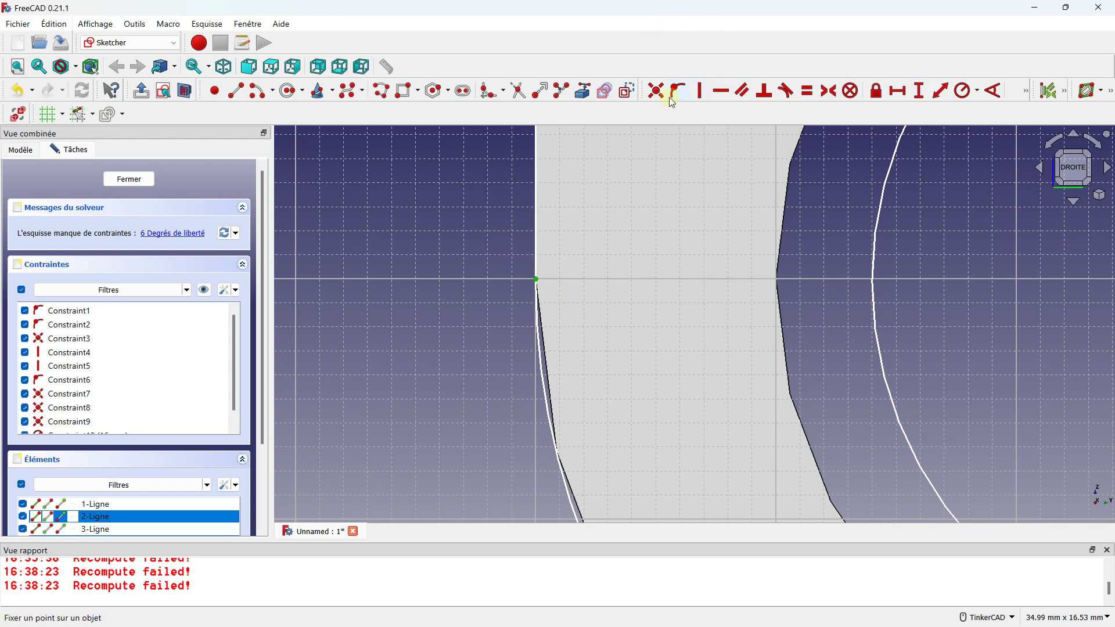
scroll(559, 275, "down", 4)
scroll(575, 273, "down", 2)
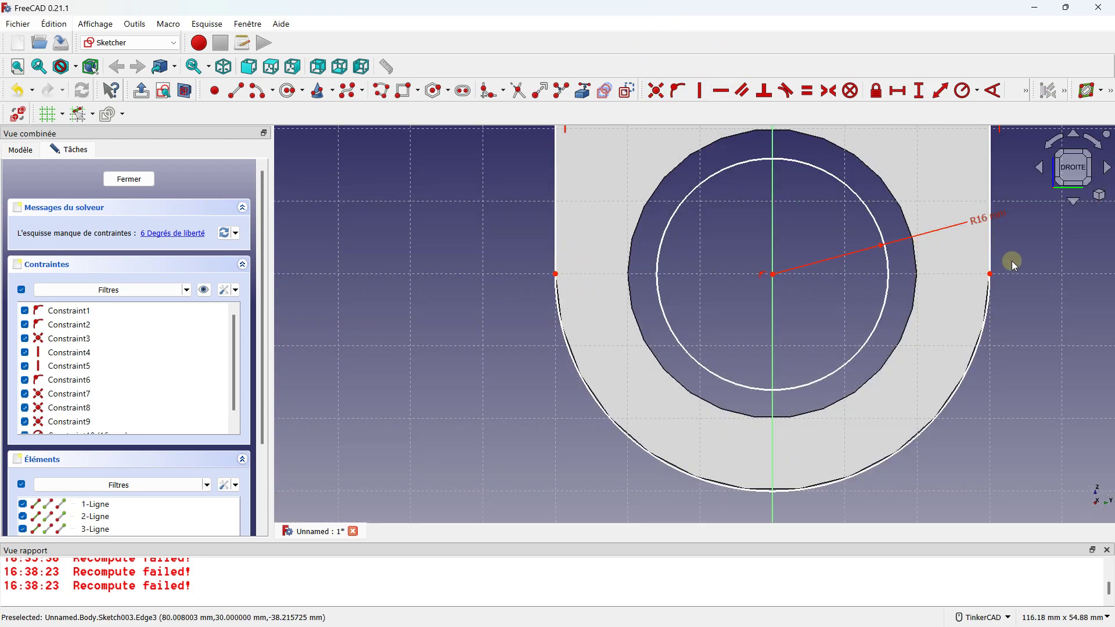
left_click(976, 292)
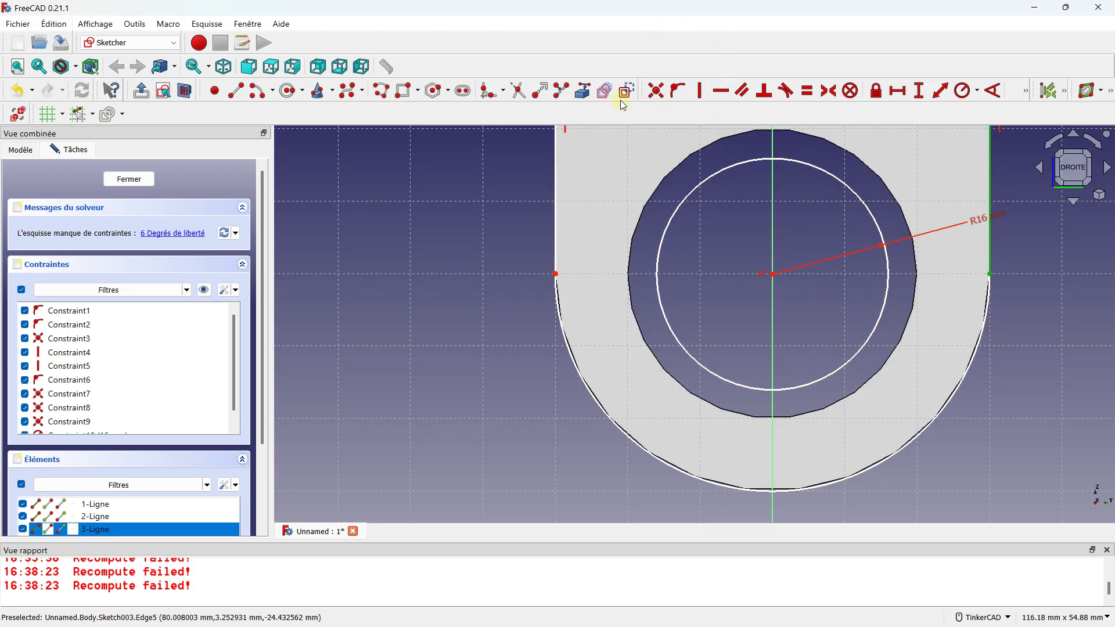
left_click(656, 90)
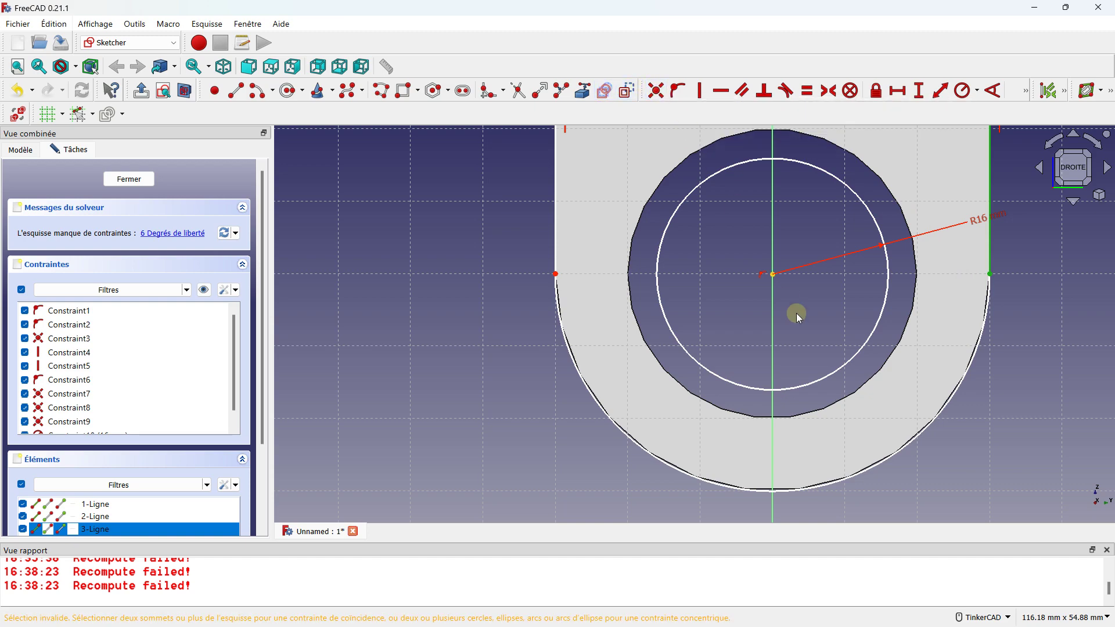
left_click(944, 417)
left_click(897, 291)
mouse_move(832, 270)
middle_mouse_down()
mouse_move(786, 269)
mouse_move(682, 316)
middle_mouse_up()
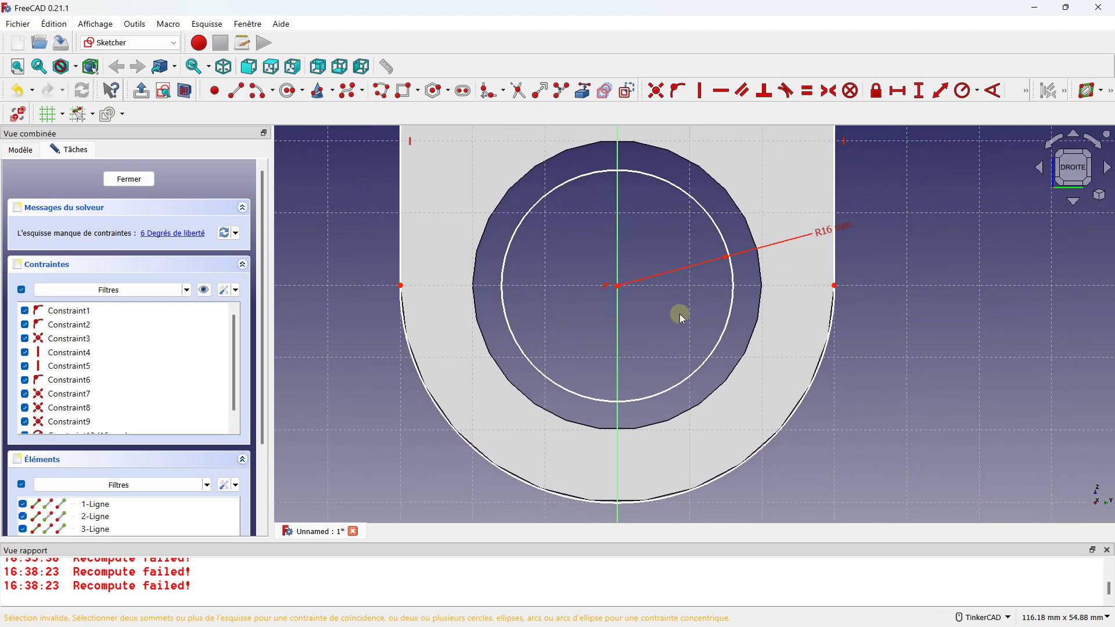
Delete the hole's radius constraint, re-apply a 16 mm radius, and close the sketch
left_click(831, 235)
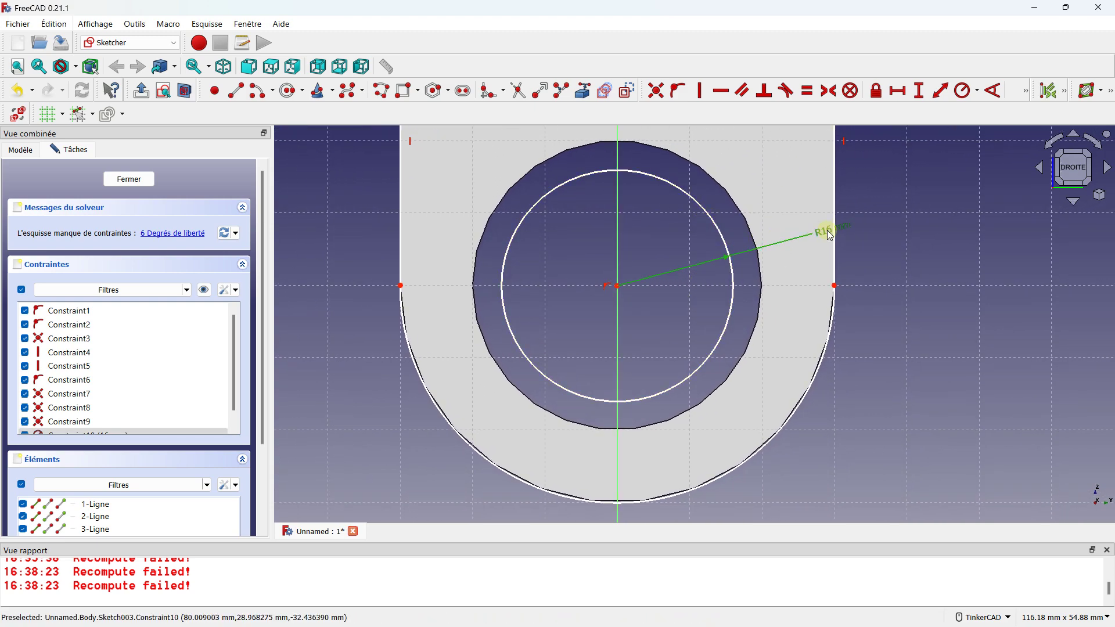
key("Delete")
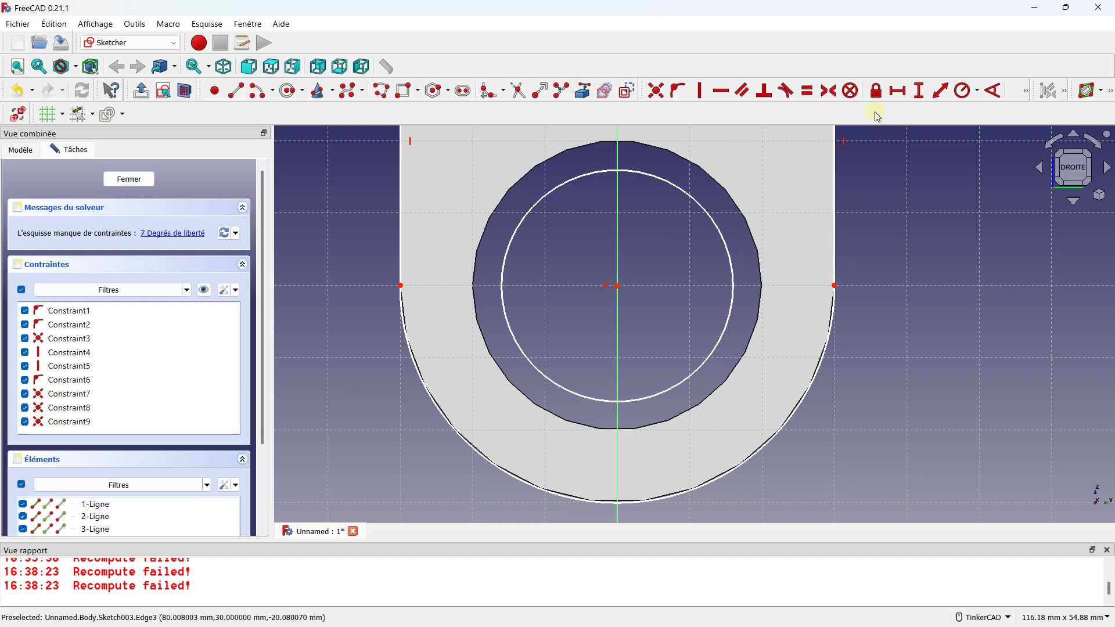
left_click(964, 90)
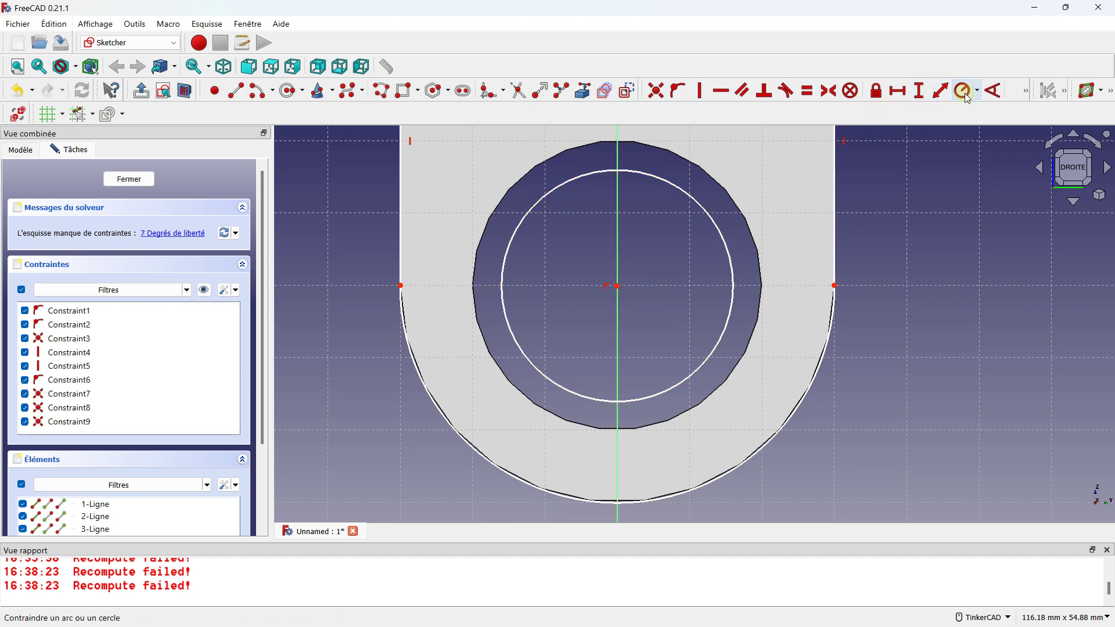
left_click(720, 237)
key("Return")
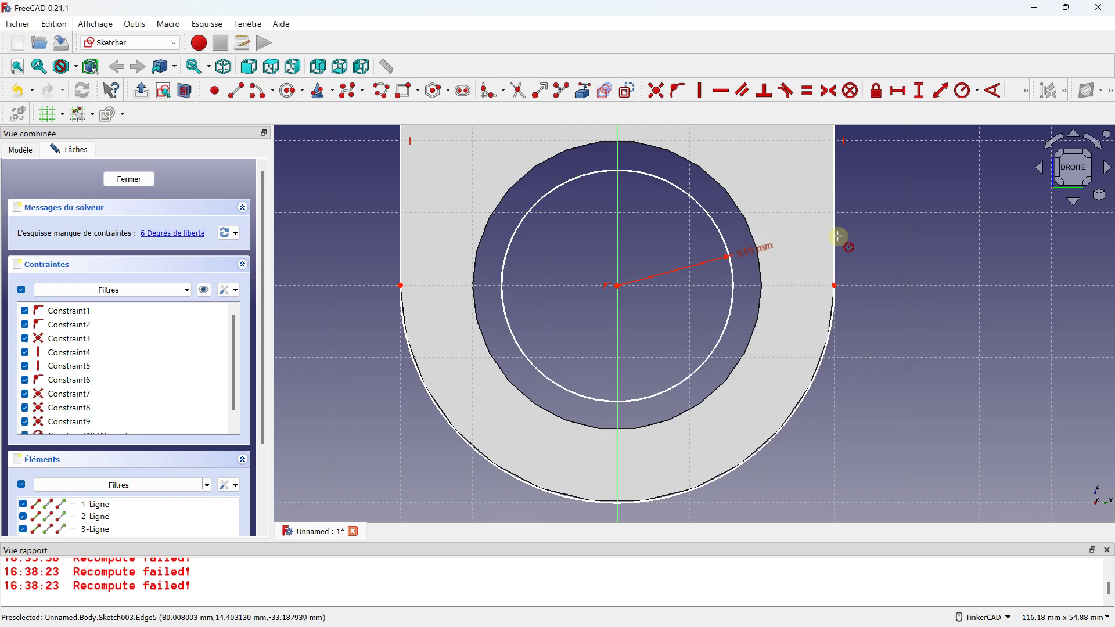
mouse_move(678, 321)
right_mouse_down()
mouse_move(722, 145)
mouse_move(697, 212)
mouse_move(673, 179)
mouse_move(594, 251)
right_mouse_up()
left_click(146, 183)
scroll(521, 273, "down", 3)
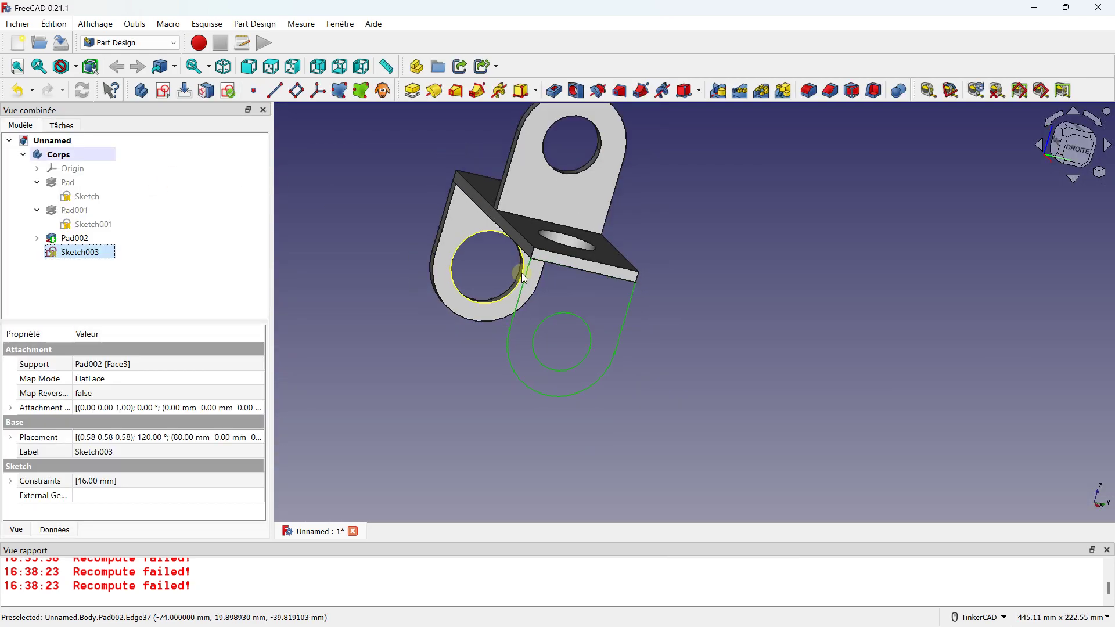
Pad Sketch003 reversed toward the plate as Pad003, then orbit to inspect the third lug
scroll(521, 273, "down", 2)
left_click(784, 249)
scroll(347, 124, "up", 2)
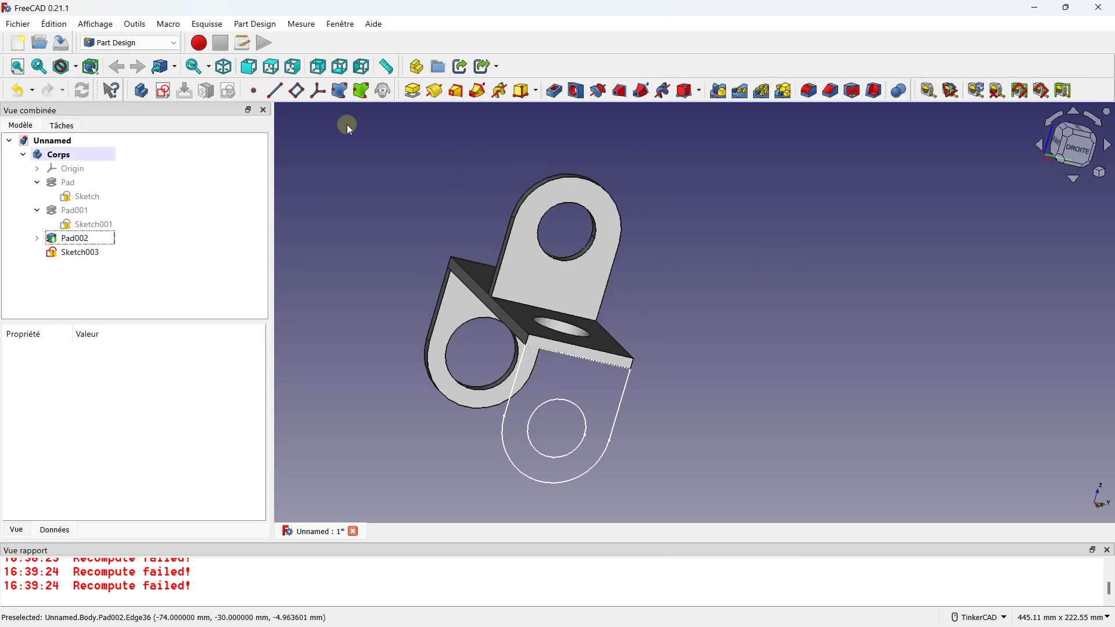
left_click(412, 91)
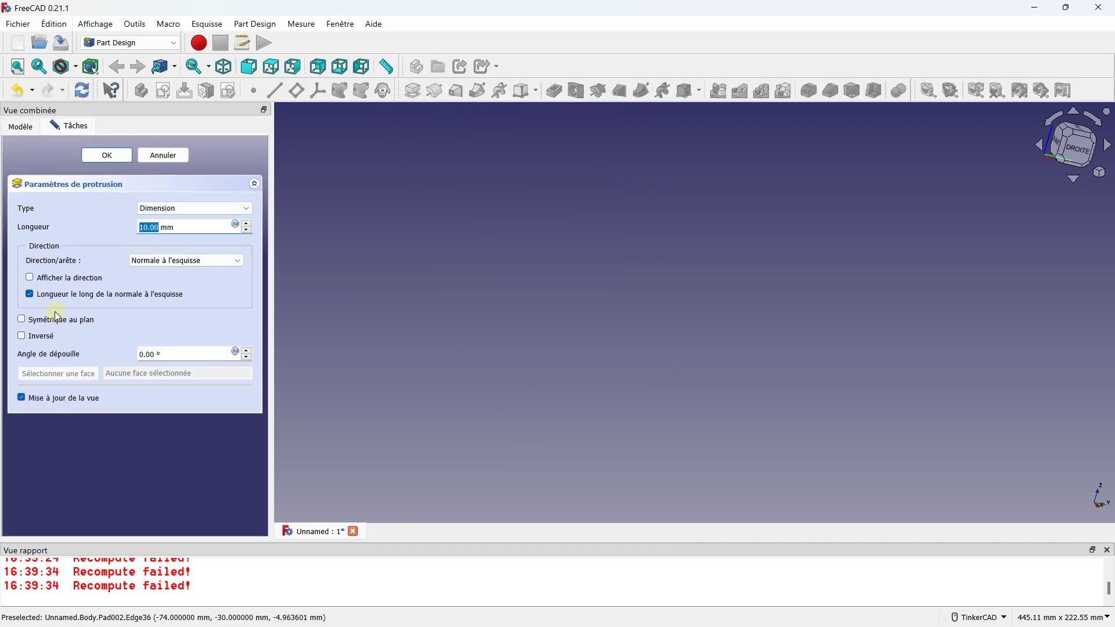
left_click(46, 338)
middle_click_drag(462, 386, 498, 374)
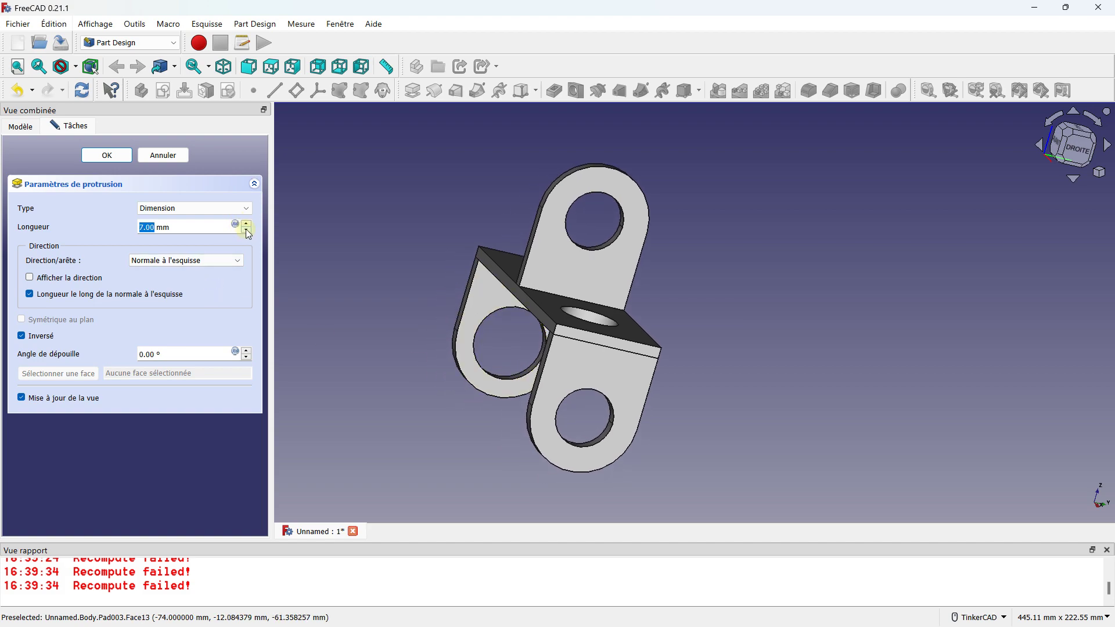
left_click(107, 155)
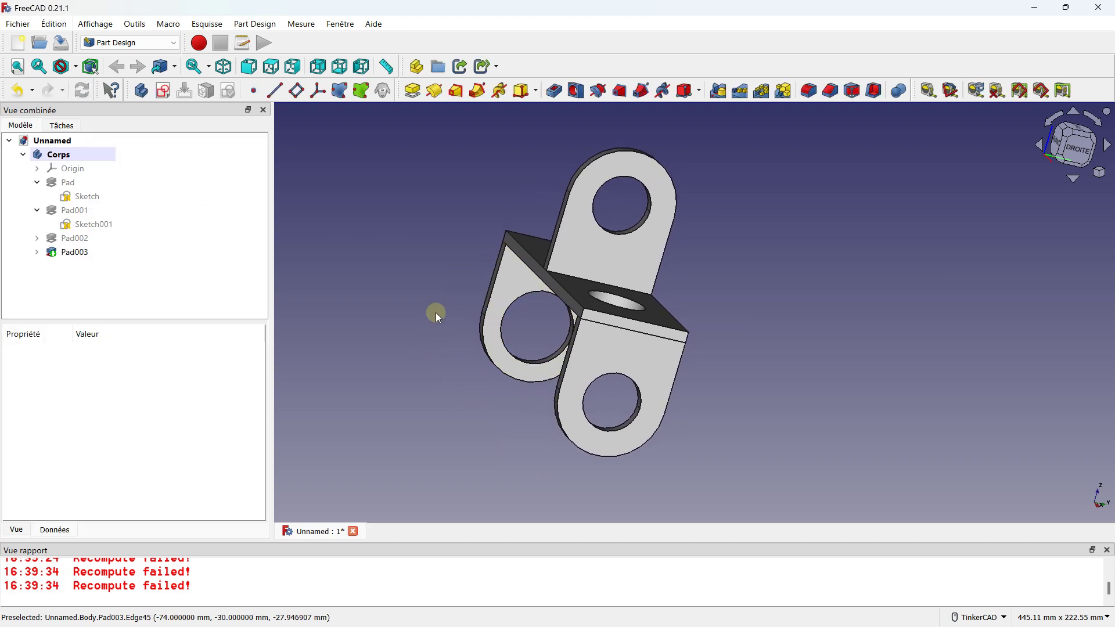
right_click_drag(446, 308, 597, 316)
mouse_move(597, 316)
middle_mouse_down()
mouse_move(398, 330)
mouse_move(499, 338)
middle_mouse_up()
mouse_move(499, 338)
right_mouse_down()
mouse_move(553, 341)
mouse_move(535, 366)
mouse_move(332, 309)
right_mouse_up()
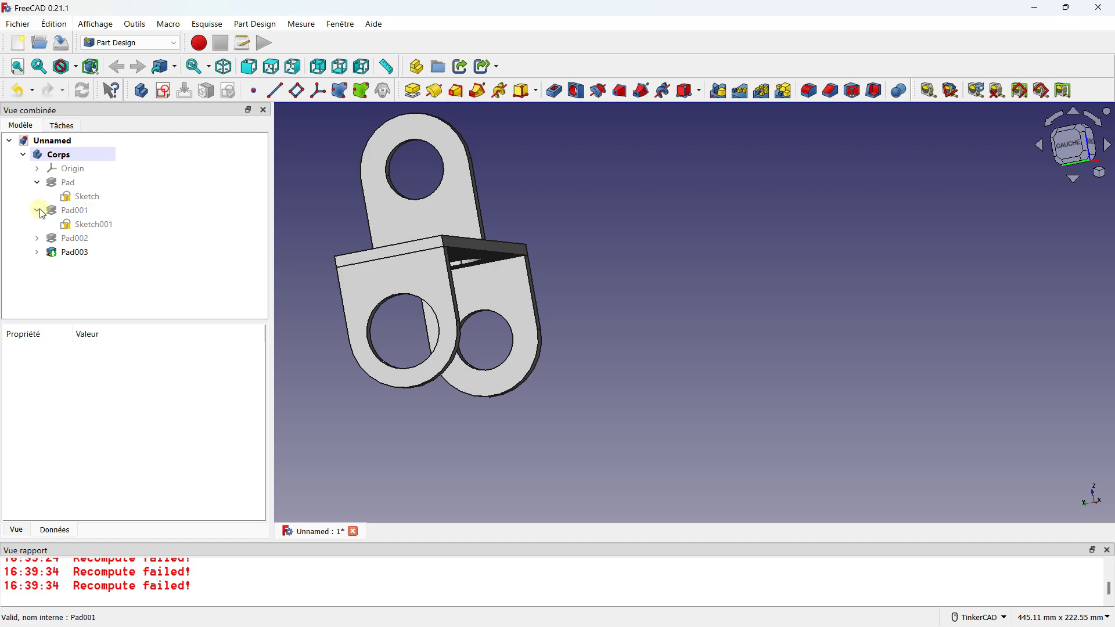
Open Sketch002 and apply a radius constraint to its inner circle, which comes out as 21 mm
left_click(37, 239)
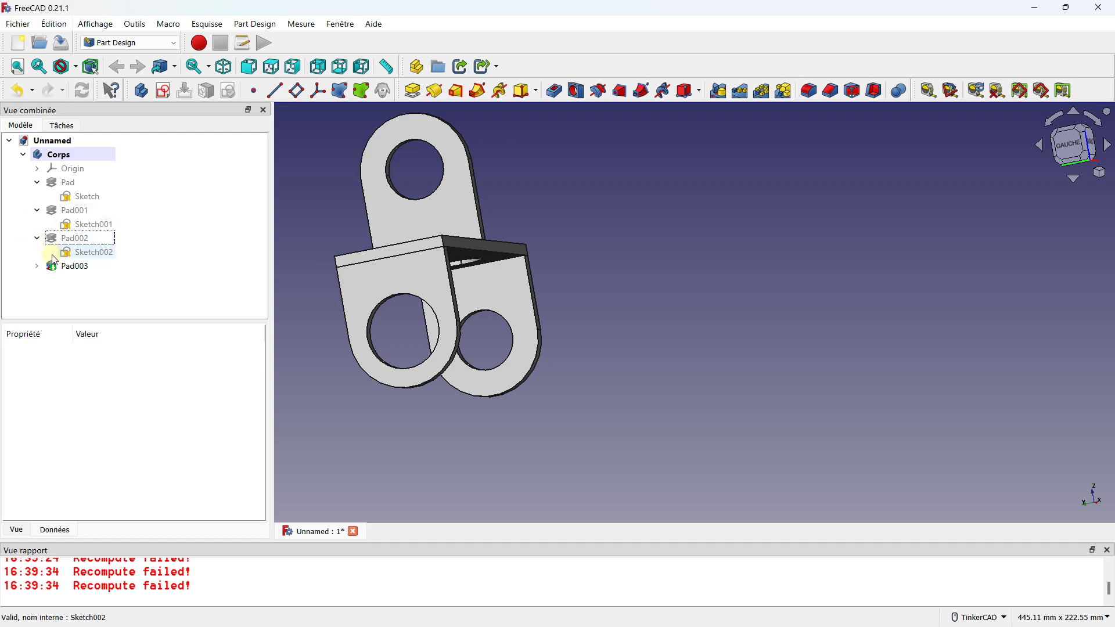
double_click(90, 252)
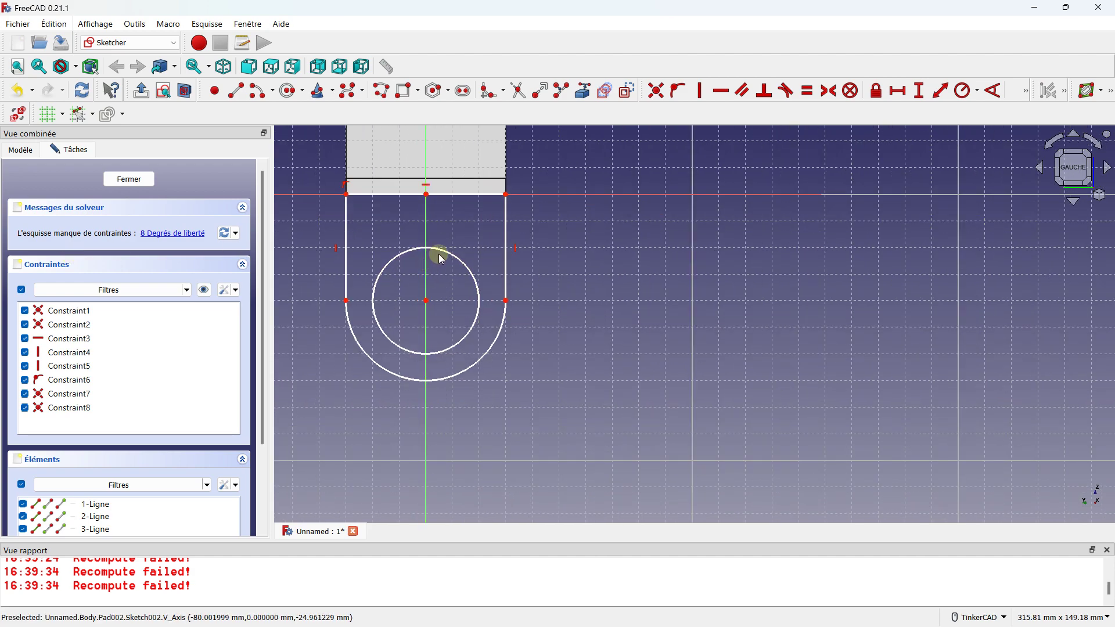
left_click(966, 90)
left_click(461, 261)
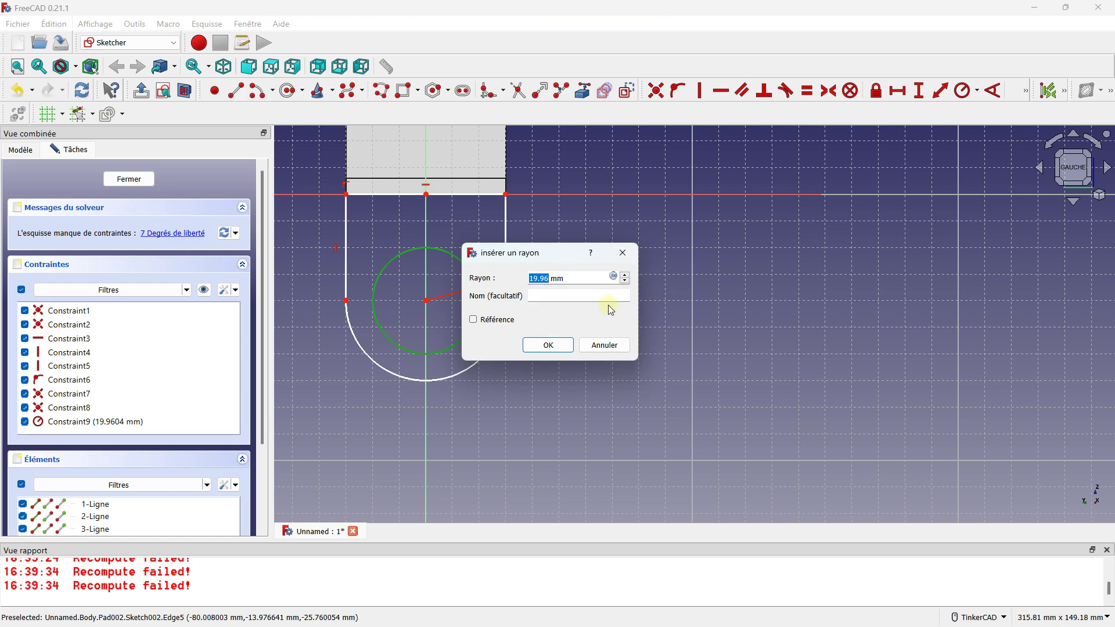
key("Caps_Lock")
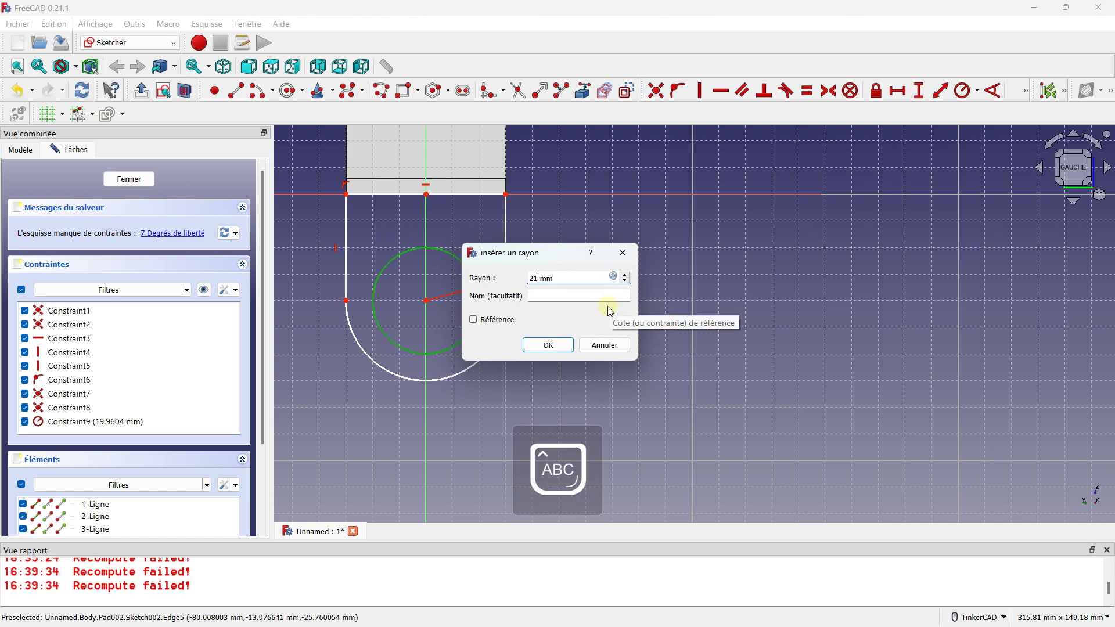
key("Return")
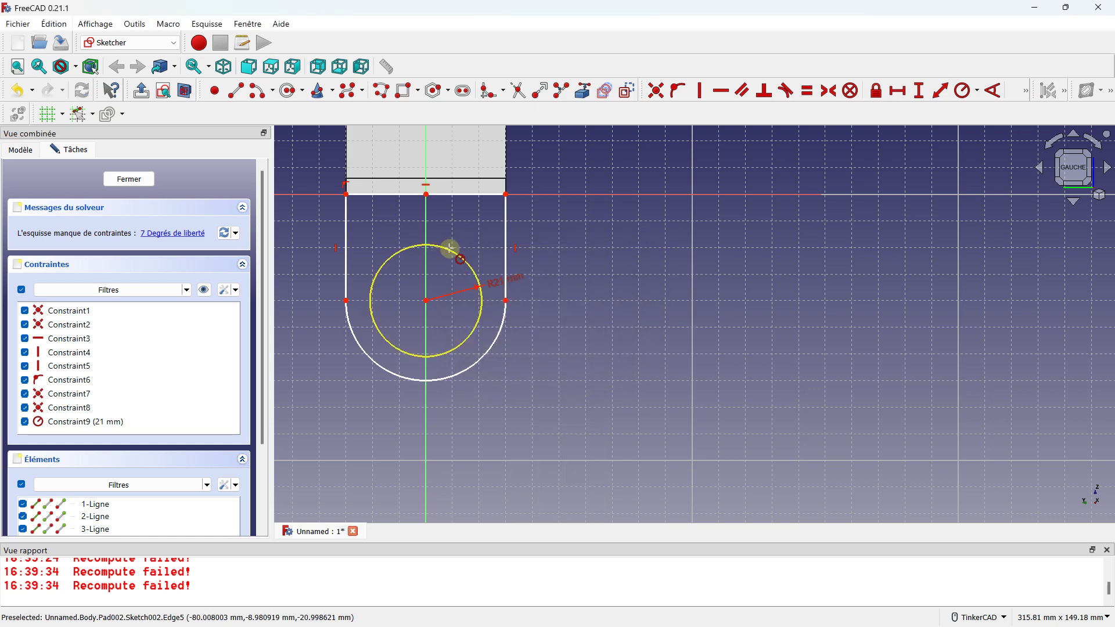
left_click(451, 249)
type("16")
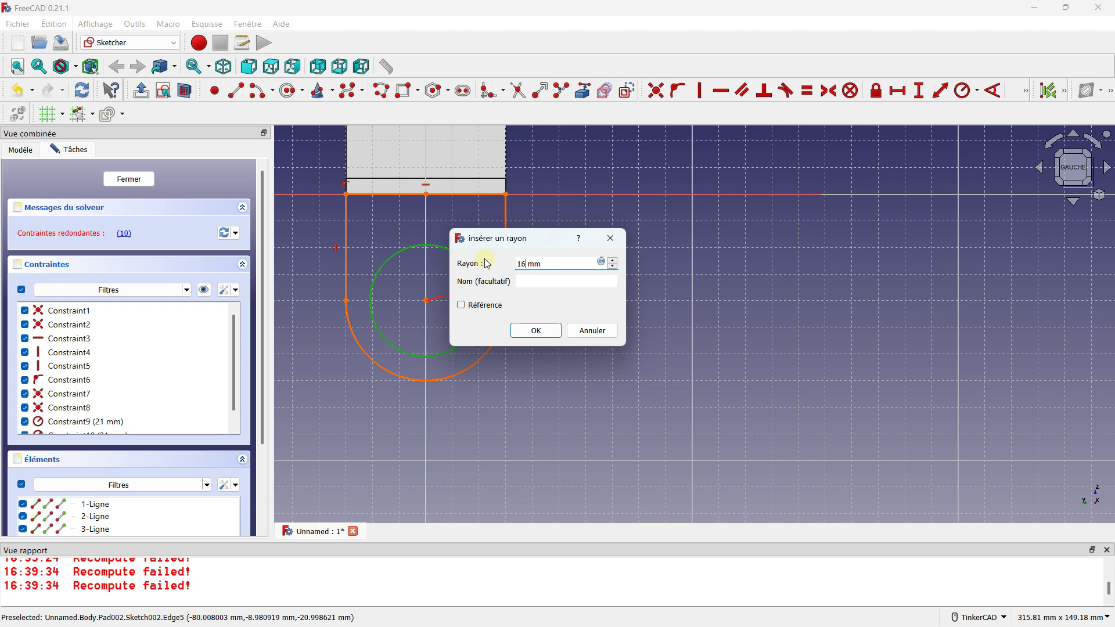
key("Return")
key("Caps_Lock")
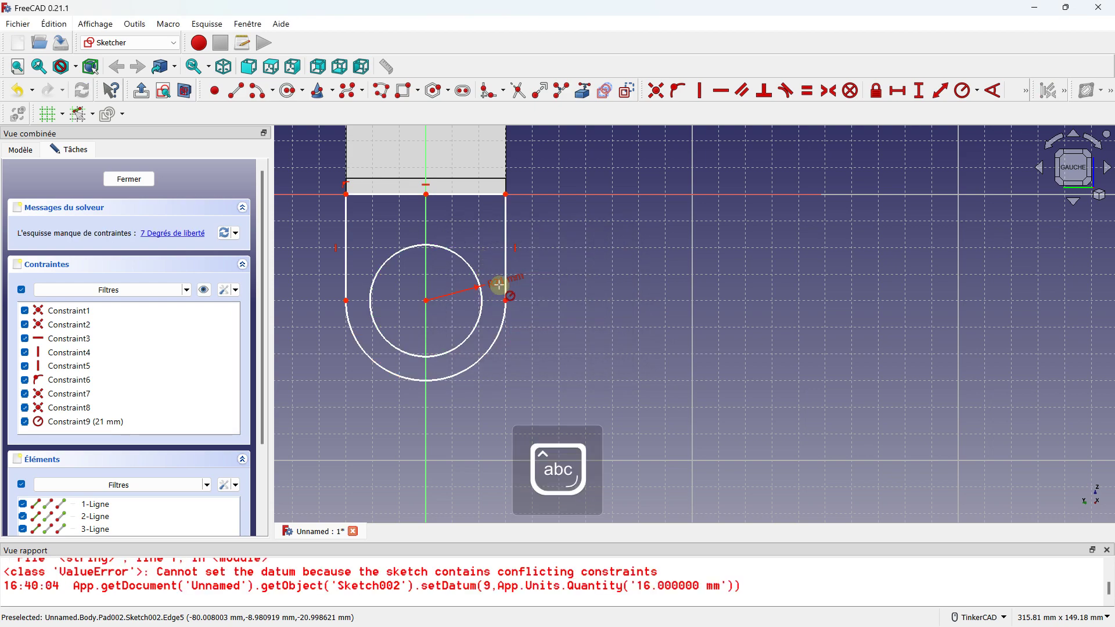
key("Escape")
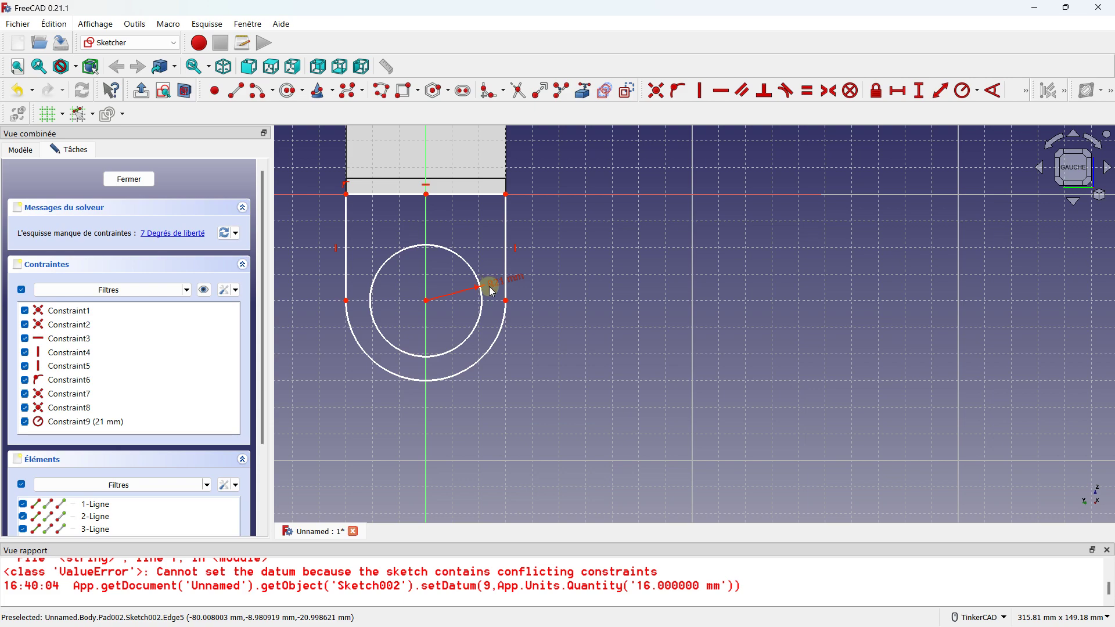
Replace the 21 mm radius constraint with a 16 mm radius and close the sketch
left_click(518, 280)
key("Delete")
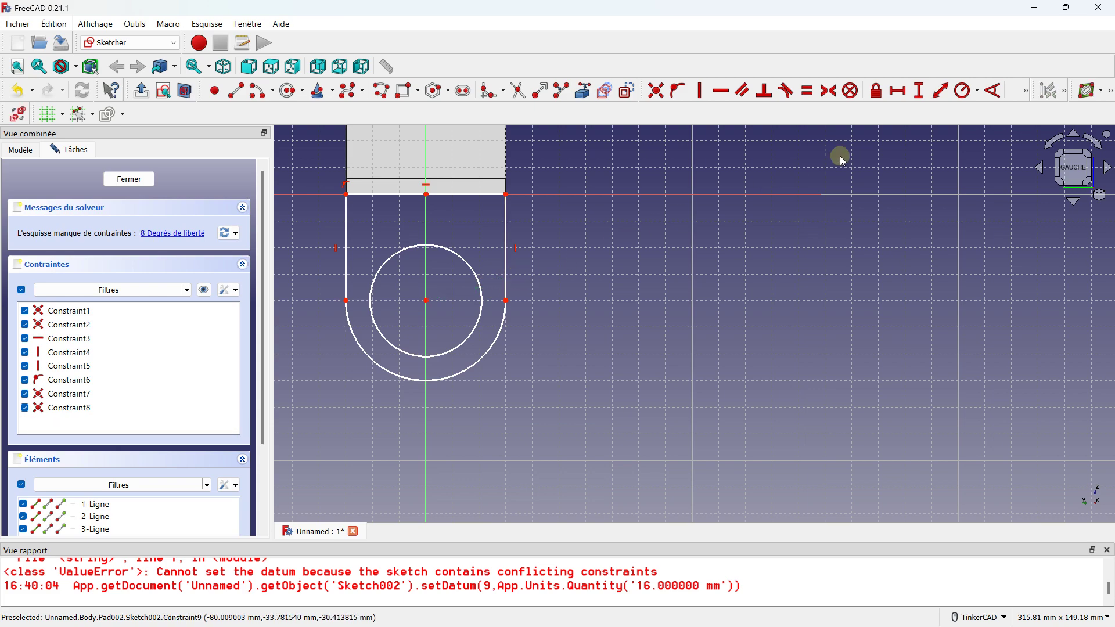
left_click(951, 93)
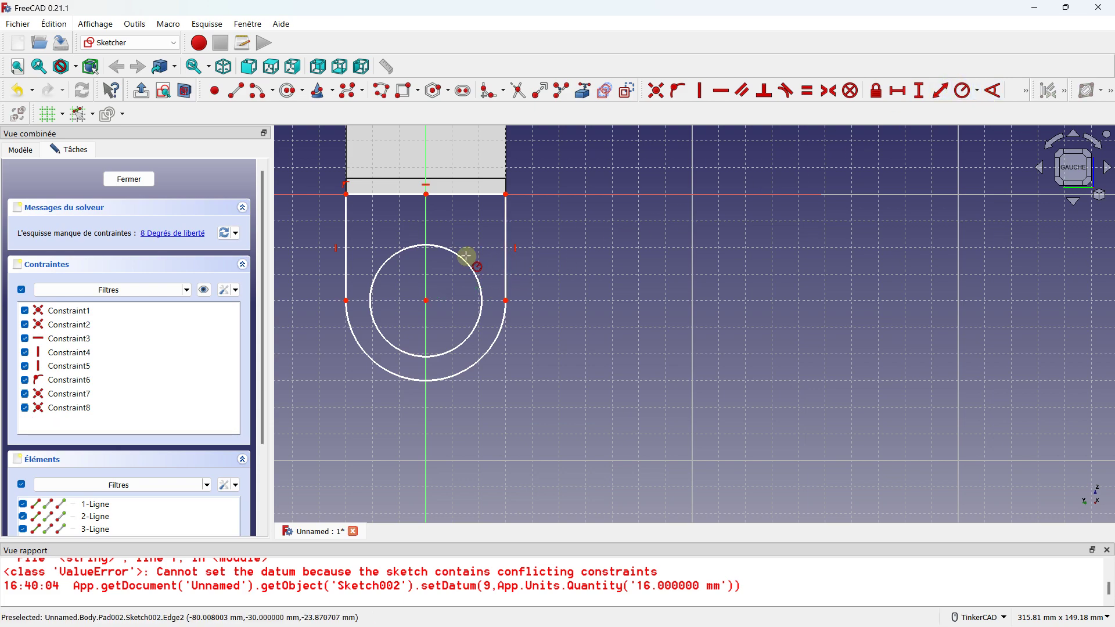
left_click(463, 261)
key("Caps_Lock")
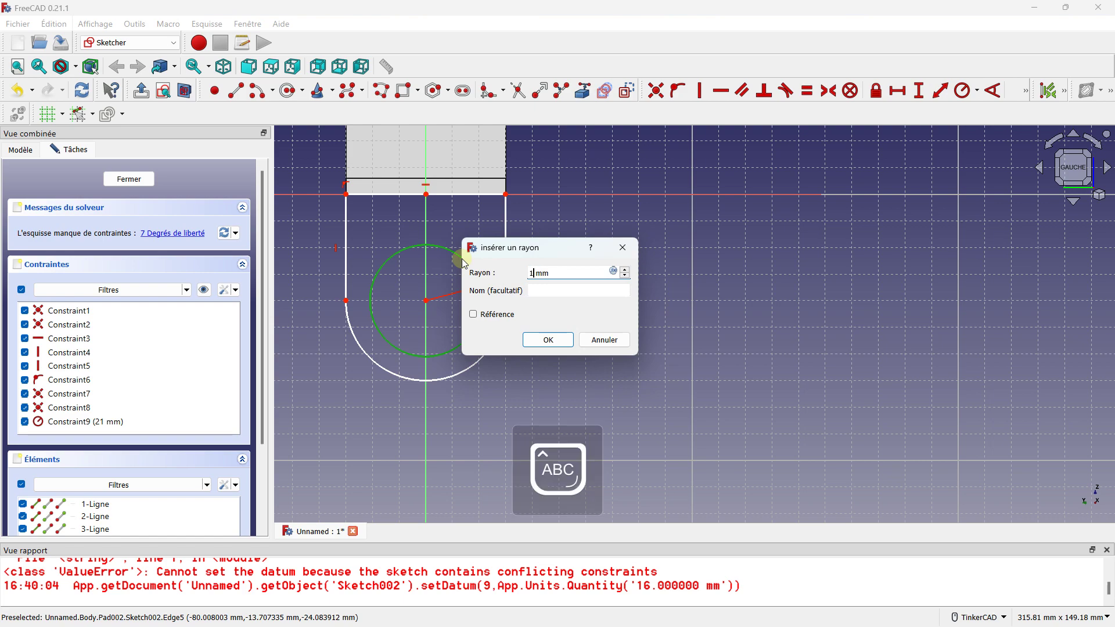
key("Return")
key("Caps_Lock")
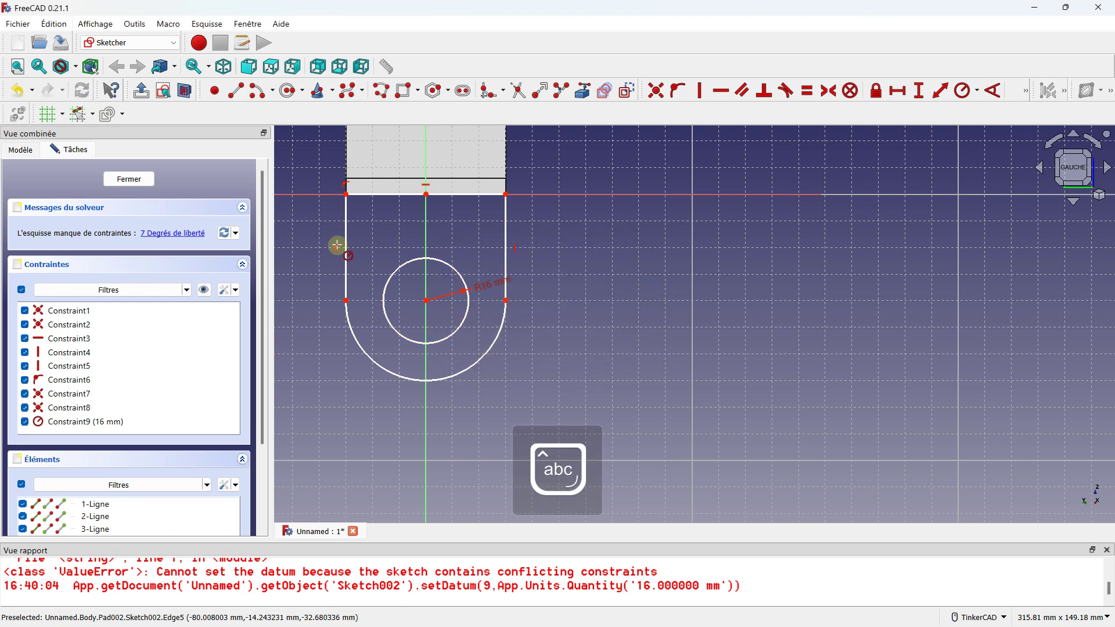
left_click(129, 180)
mouse_move(448, 319)
right_mouse_down()
mouse_move(475, 349)
mouse_move(627, 312)
mouse_move(579, 396)
mouse_move(854, 281)
mouse_move(779, 386)
mouse_move(560, 303)
mouse_move(506, 356)
mouse_move(580, 323)
right_mouse_up()
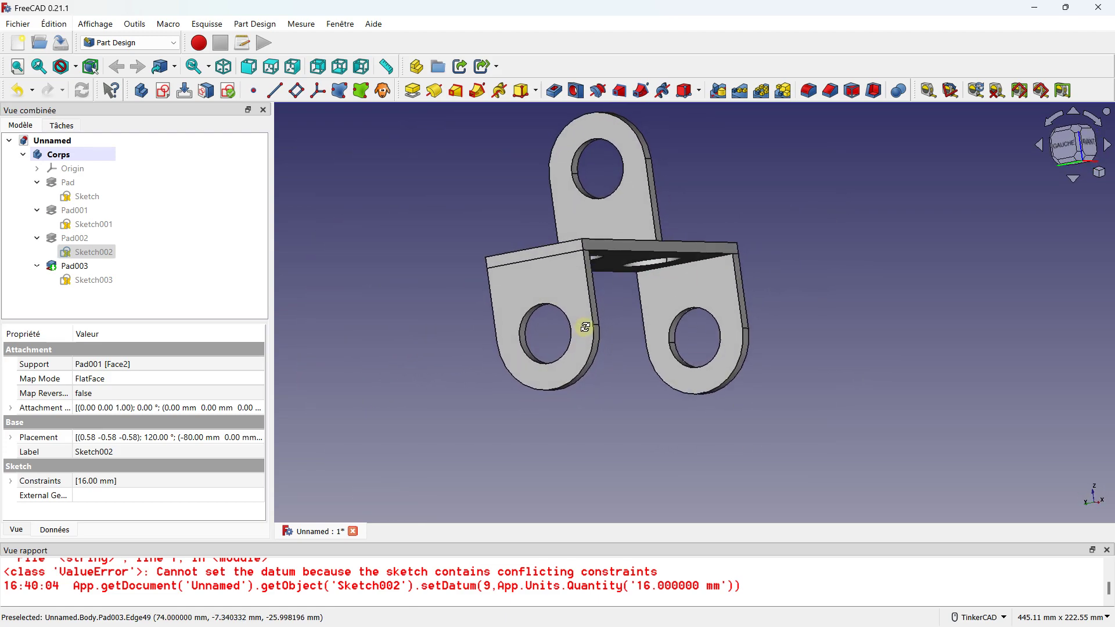
Switch the draw style to shaded without edge lines and close the report panel
middle_click_drag(597, 298, 512, 316)
mouse_move(513, 316)
right_mouse_down()
mouse_move(547, 316)
mouse_move(469, 319)
mouse_move(448, 355)
mouse_move(451, 331)
right_mouse_up()
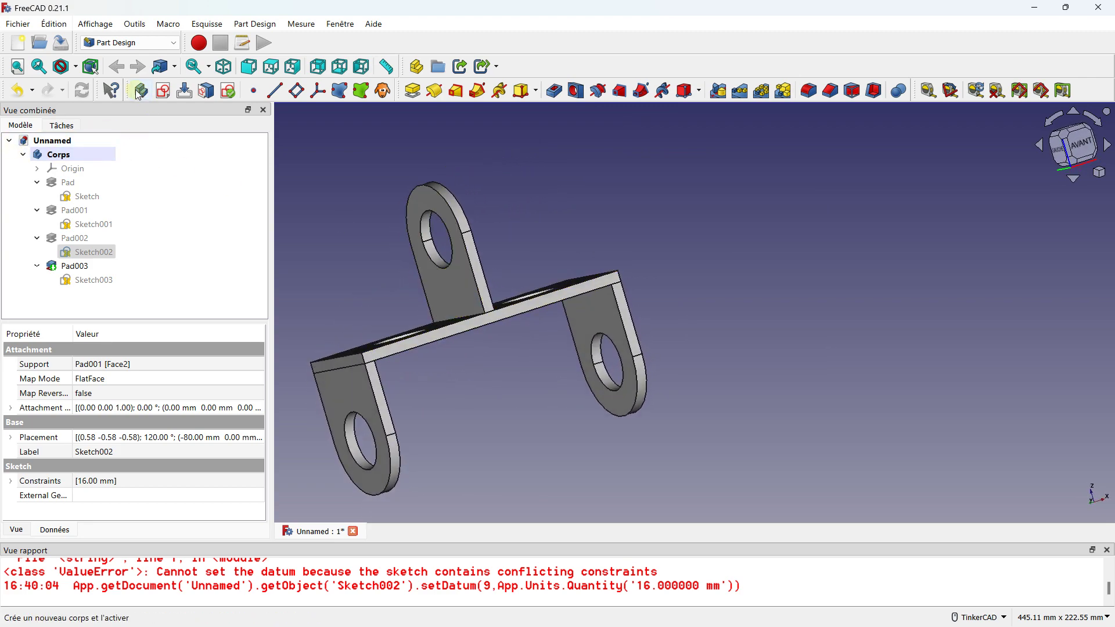
left_click(75, 66)
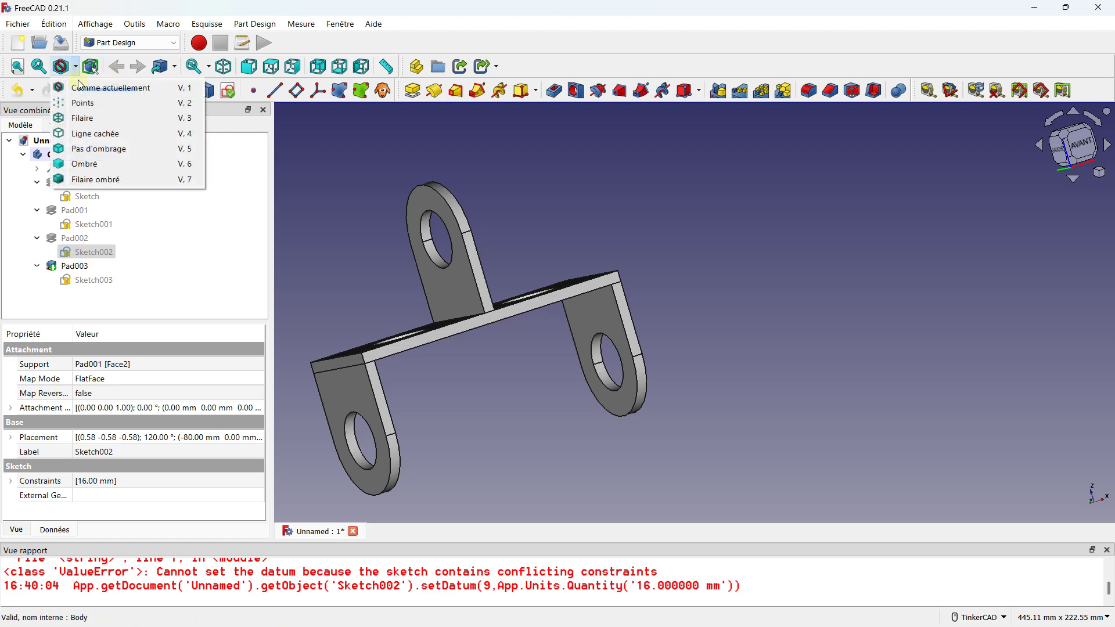
left_click(89, 151)
mouse_move(488, 193)
right_mouse_down()
mouse_move(546, 250)
mouse_move(709, 291)
mouse_move(680, 221)
mouse_move(618, 299)
mouse_move(711, 240)
mouse_move(640, 219)
mouse_move(580, 291)
mouse_move(690, 247)
mouse_move(588, 237)
mouse_move(592, 278)
mouse_move(633, 199)
mouse_move(580, 259)
mouse_move(697, 213)
mouse_move(563, 204)
mouse_move(567, 264)
mouse_move(680, 200)
mouse_move(646, 251)
mouse_move(738, 265)
right_mouse_up()
left_click(1108, 550)
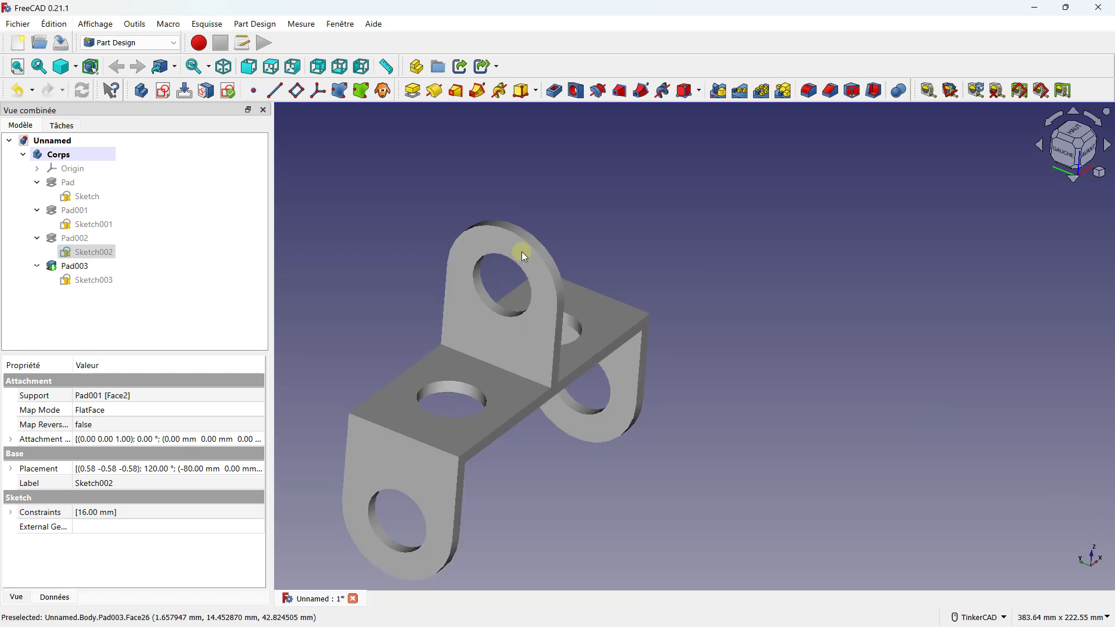
Orbit and pan around the finished bracket, including from below, then clear the Sketch002 selection
mouse_move(663, 259)
middle_mouse_down()
mouse_move(656, 197)
mouse_move(779, 183)
middle_mouse_up()
mouse_move(779, 183)
right_mouse_down()
mouse_move(785, 274)
mouse_move(832, 254)
mouse_move(794, 234)
right_mouse_up()
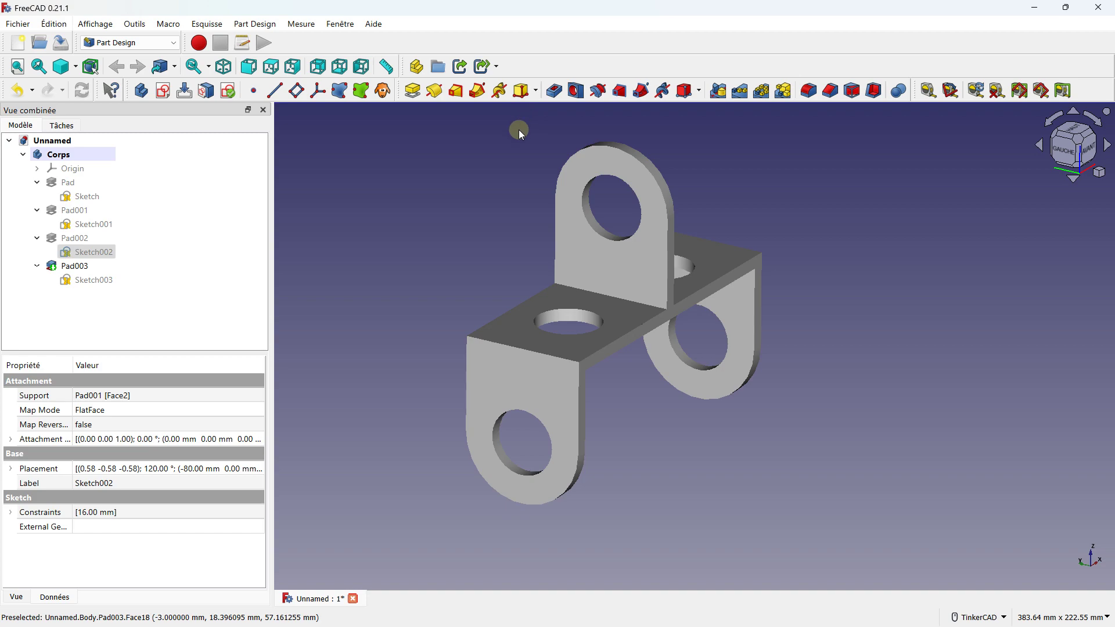
mouse_move(513, 142)
right_mouse_down()
mouse_move(473, 179)
mouse_move(465, 152)
mouse_move(578, 185)
mouse_move(680, 155)
mouse_move(486, 142)
mouse_move(455, 114)
mouse_move(443, 147)
right_mouse_up()
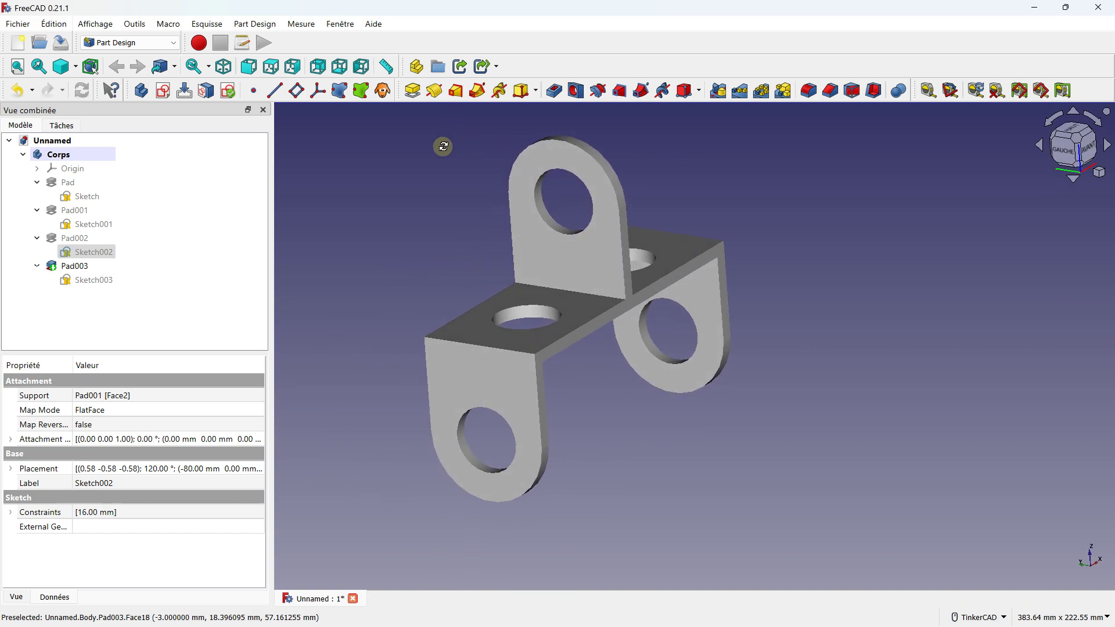
mouse_move(469, 150)
right_mouse_down()
mouse_move(496, 224)
mouse_move(612, 206)
mouse_move(558, 174)
mouse_move(498, 239)
mouse_move(587, 204)
mouse_move(626, 279)
mouse_move(821, 244)
right_mouse_up()
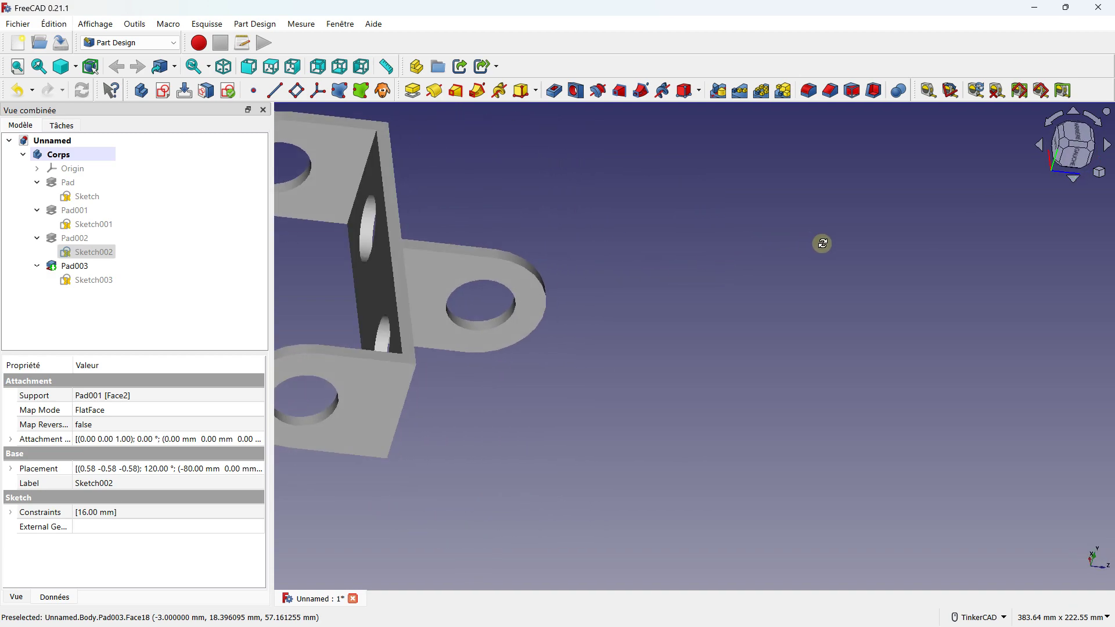
mouse_move(493, 263)
right_mouse_down()
mouse_move(568, 279)
mouse_move(530, 267)
mouse_move(473, 324)
mouse_move(415, 151)
mouse_move(411, 441)
mouse_move(503, 306)
mouse_move(552, 428)
mouse_move(419, 434)
mouse_move(391, 391)
mouse_move(251, 289)
right_mouse_up()
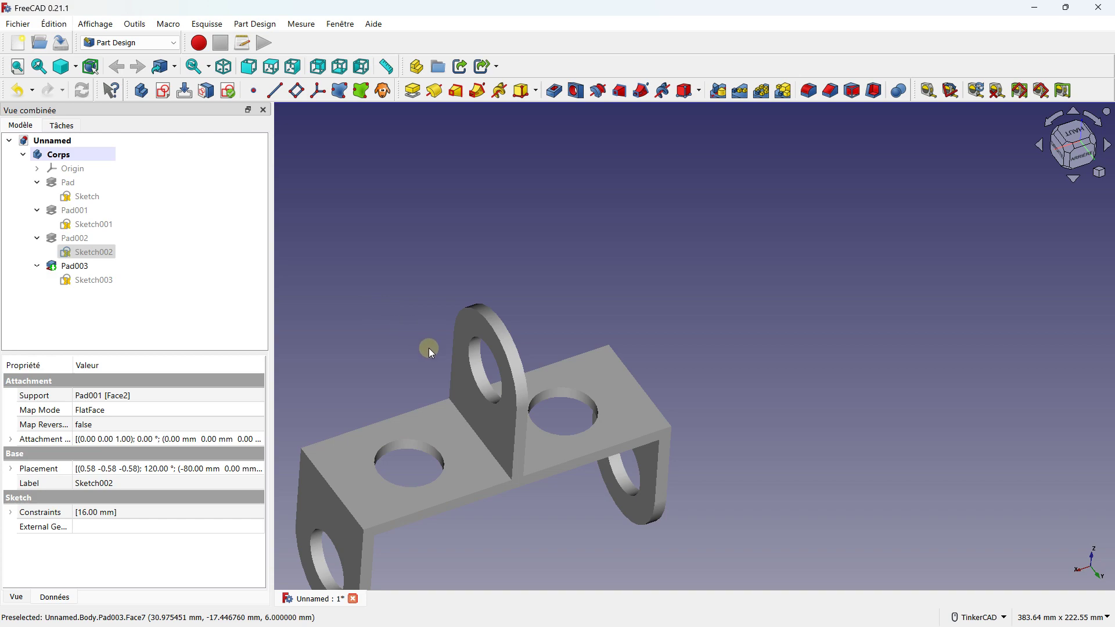
middle_click_drag(438, 302, 536, 195)
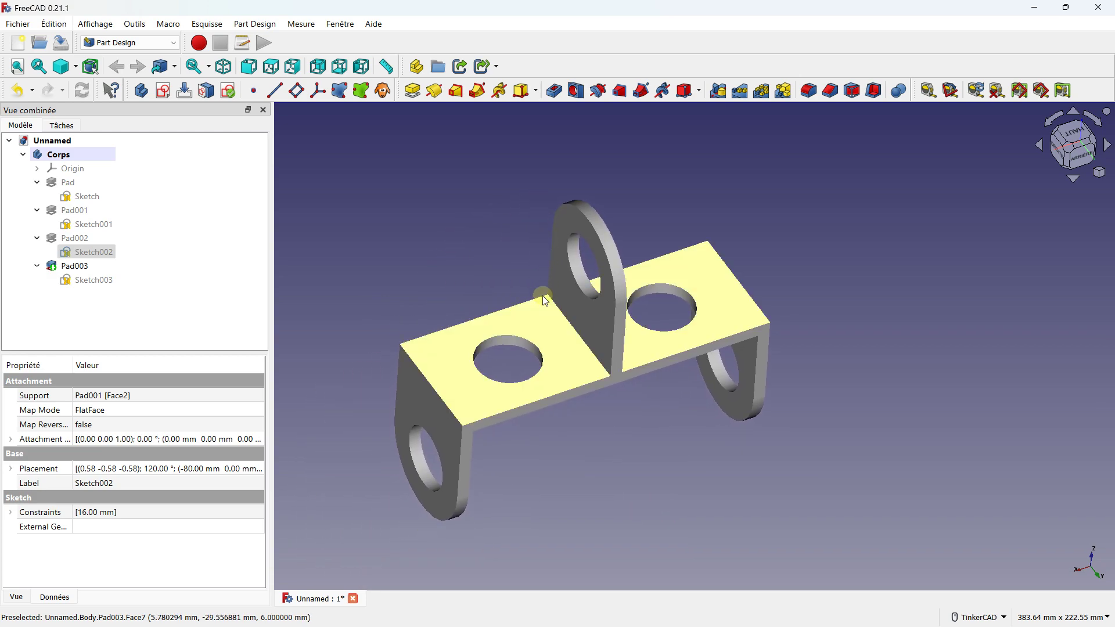
middle_click_drag(541, 292, 579, 259)
mouse_move(579, 260)
right_mouse_down()
mouse_move(521, 264)
mouse_move(528, 287)
mouse_move(518, 259)
mouse_move(495, 259)
mouse_move(525, 265)
right_mouse_up()
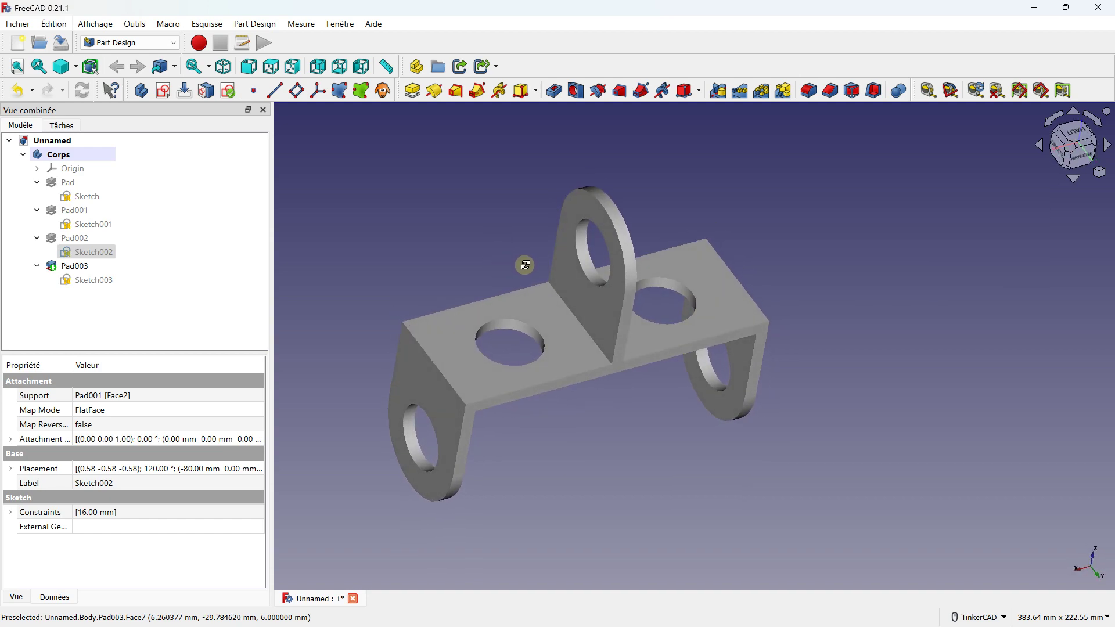
left_click(388, 155)
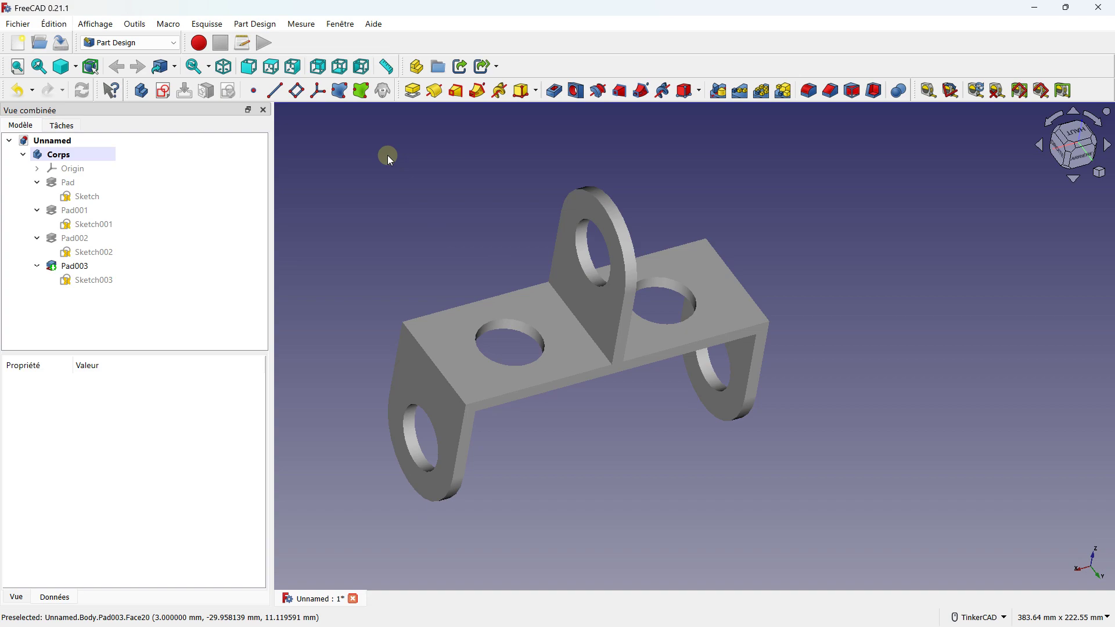